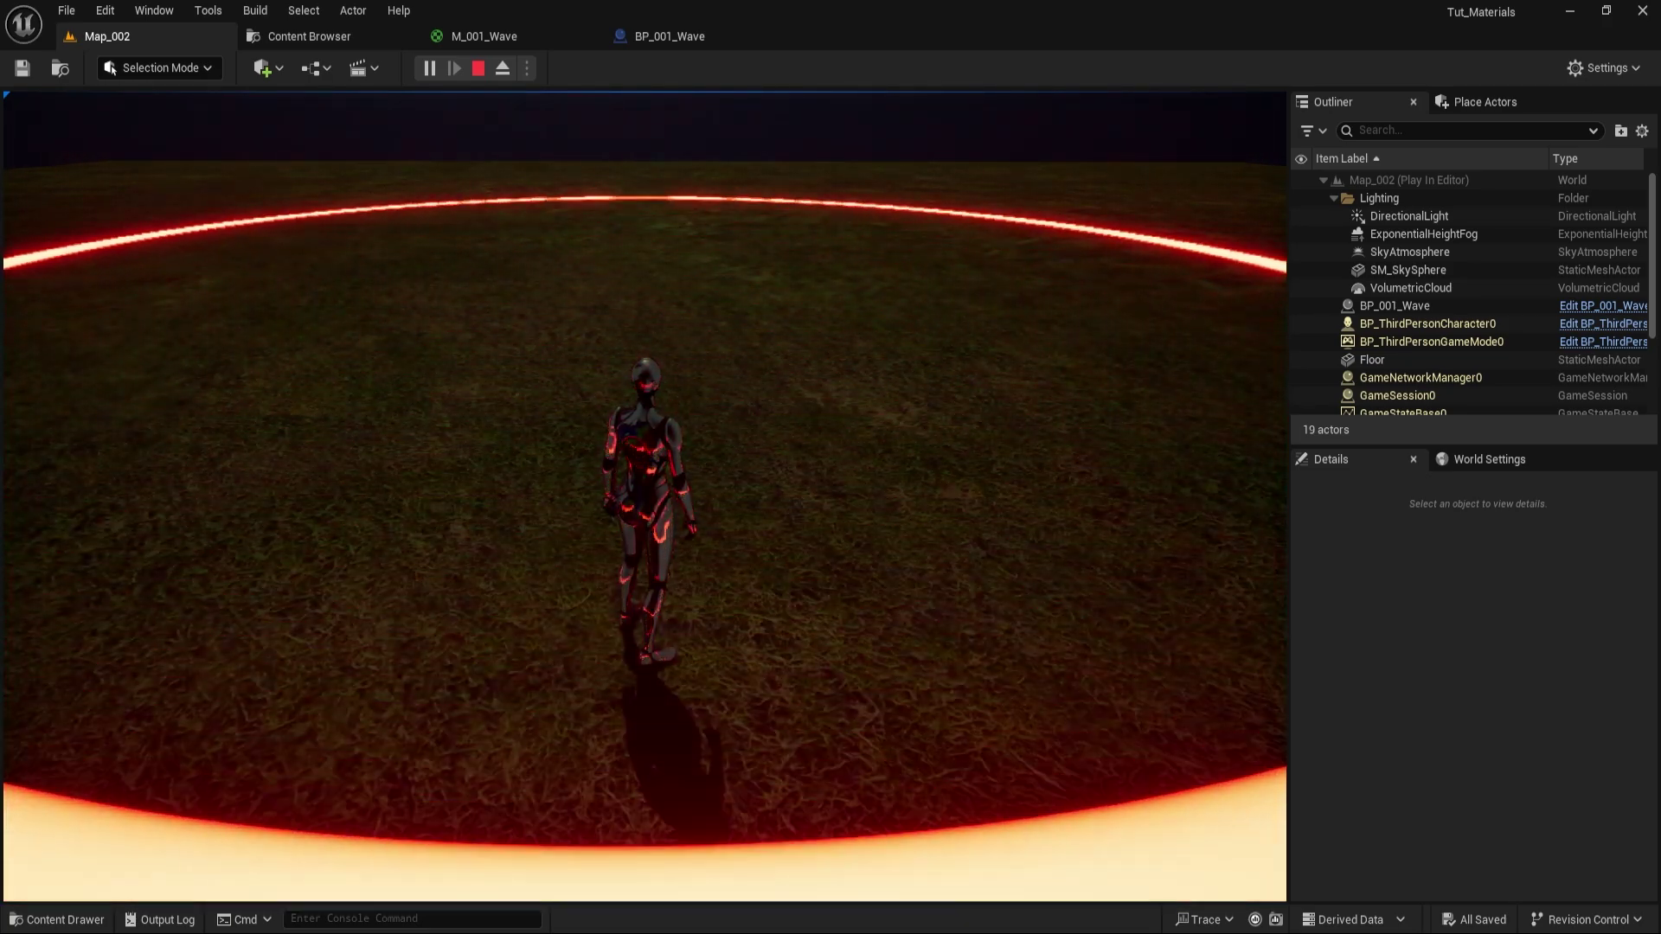
- Walk the character around the pulsing green ring, then set up a Third Person project Tut_Materials
key("s")
key("w")
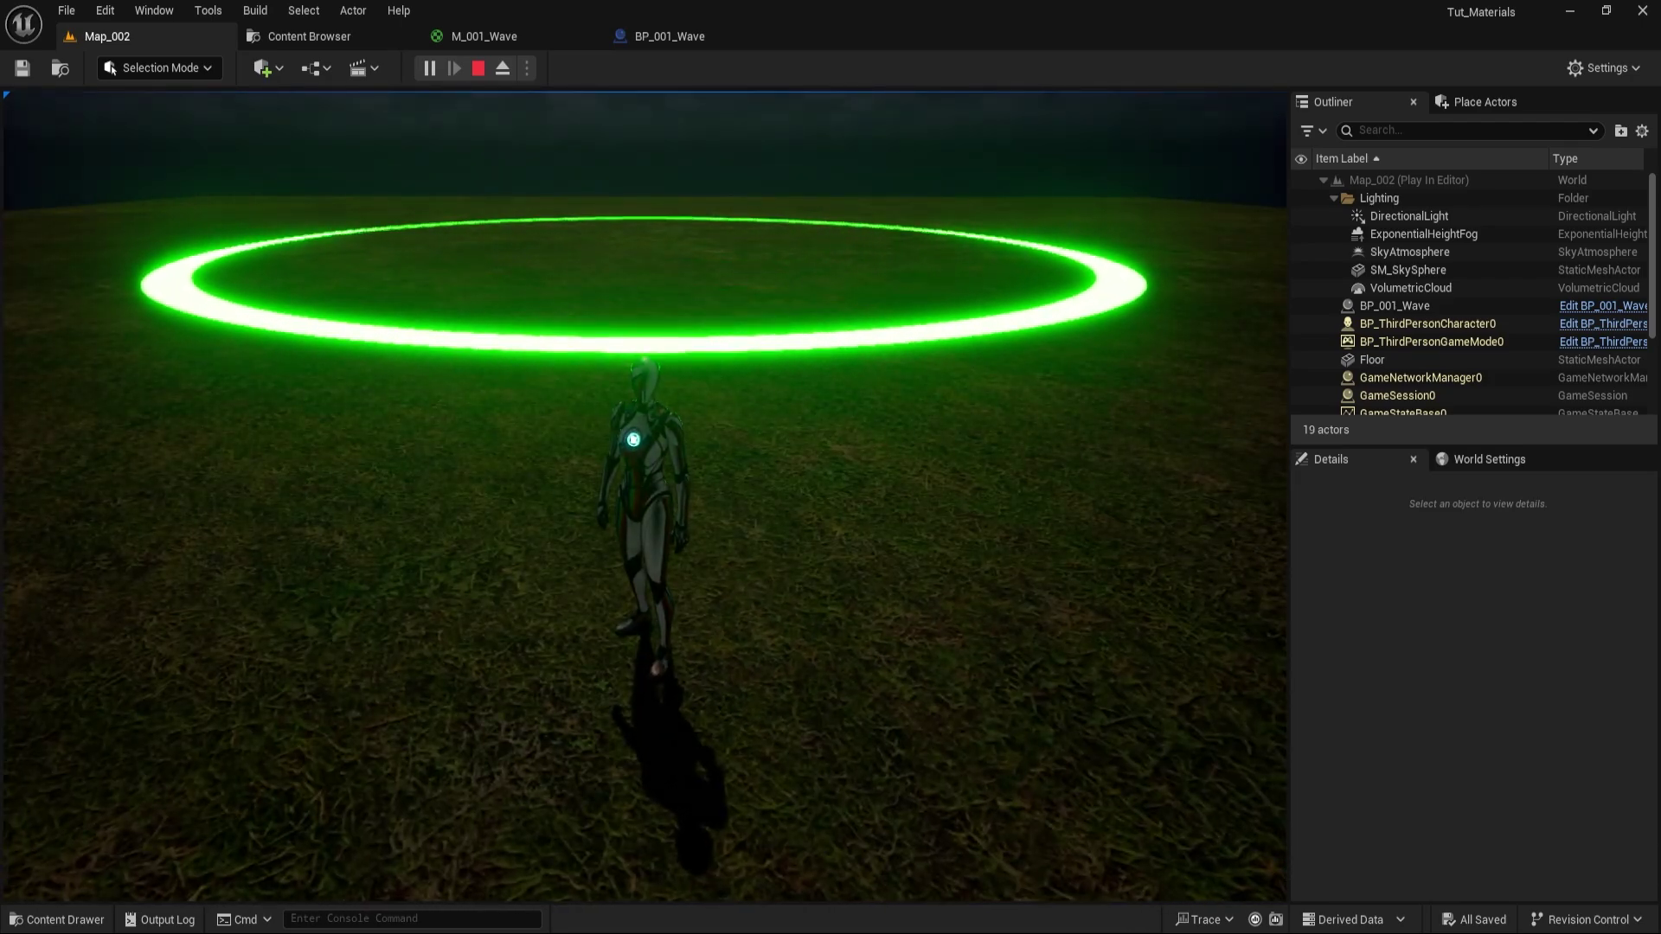
key("a")
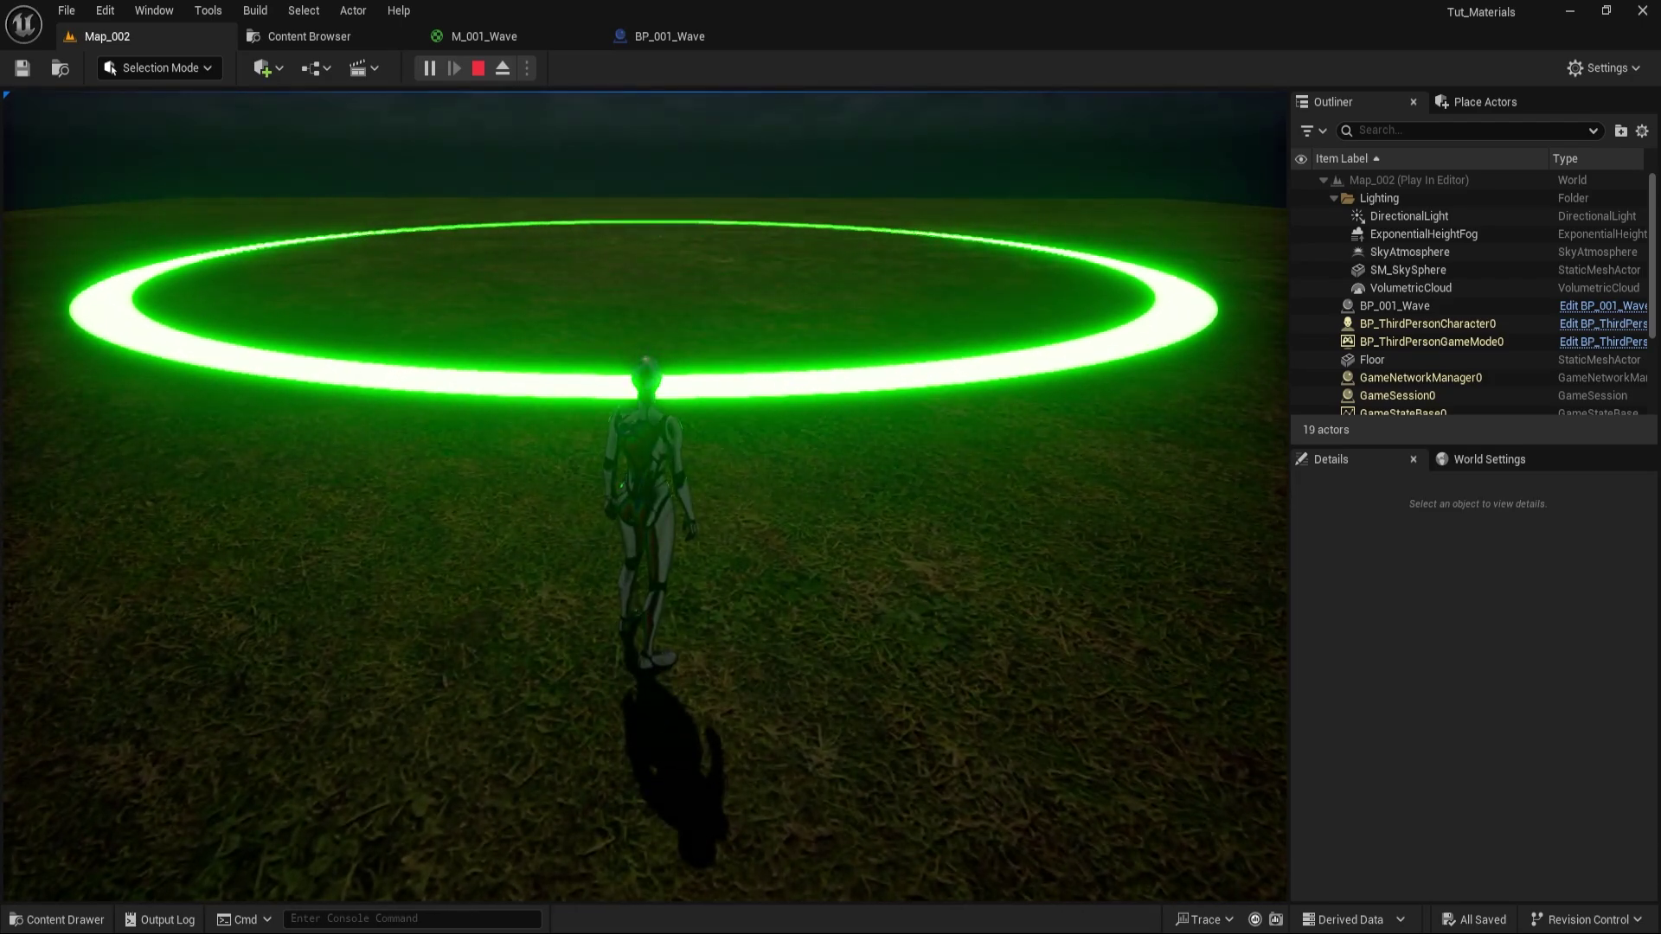
key("s")
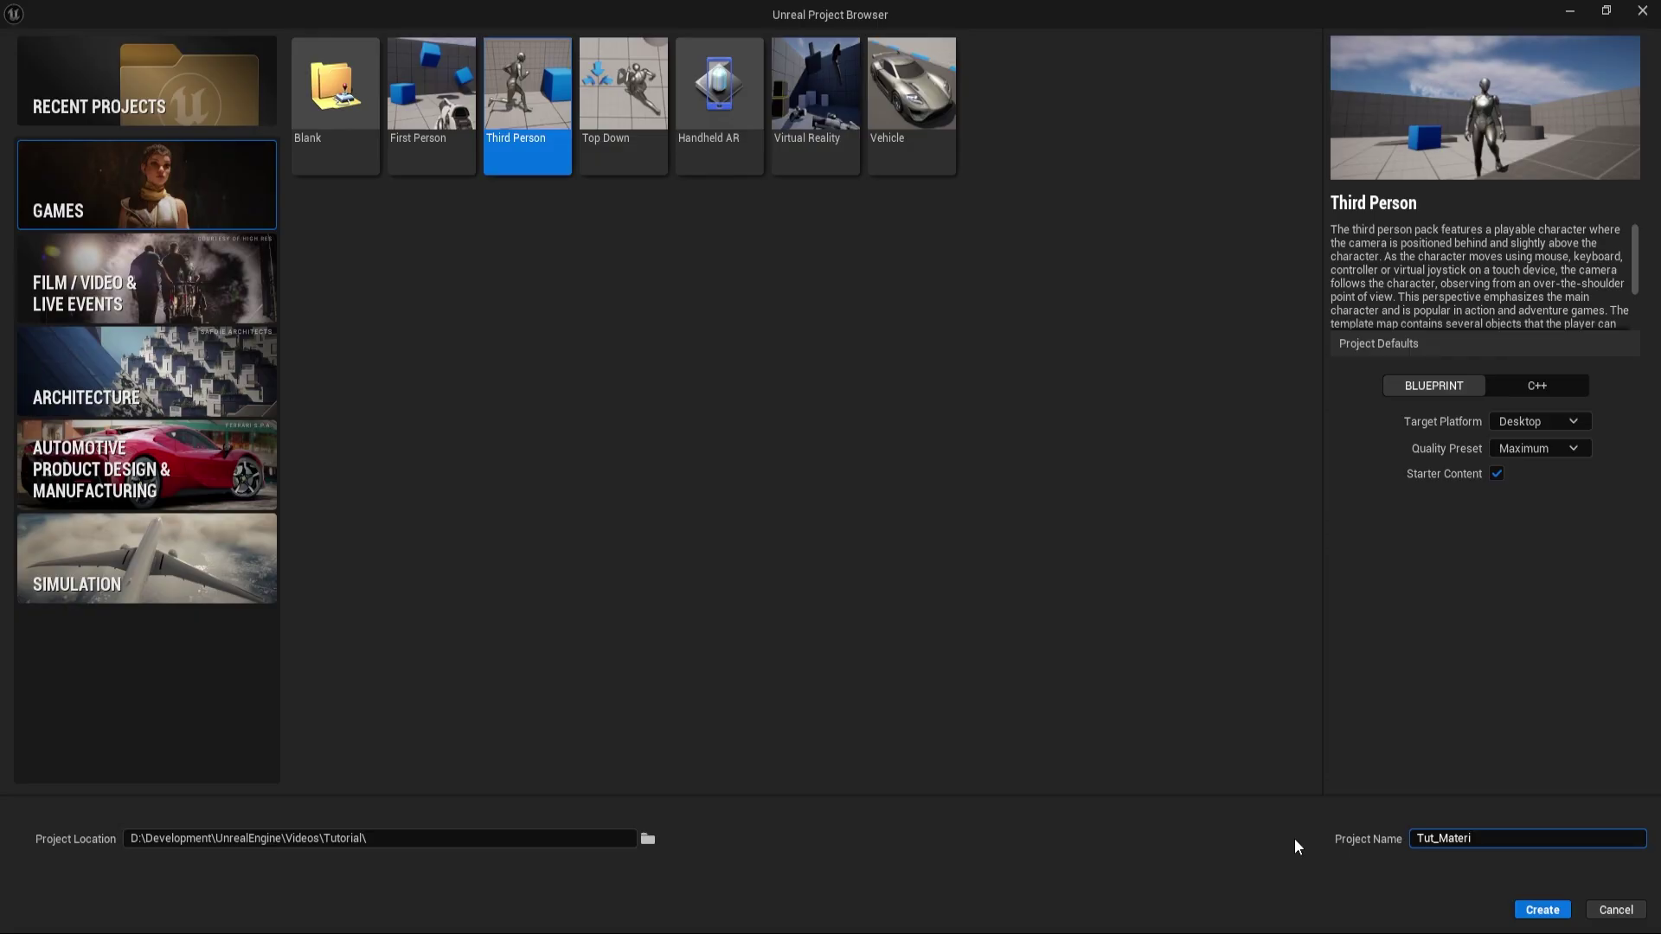
type("als")
- Create the Tut_Materials project and start a new Basic sky-and-floor level
left_click(1541, 910)
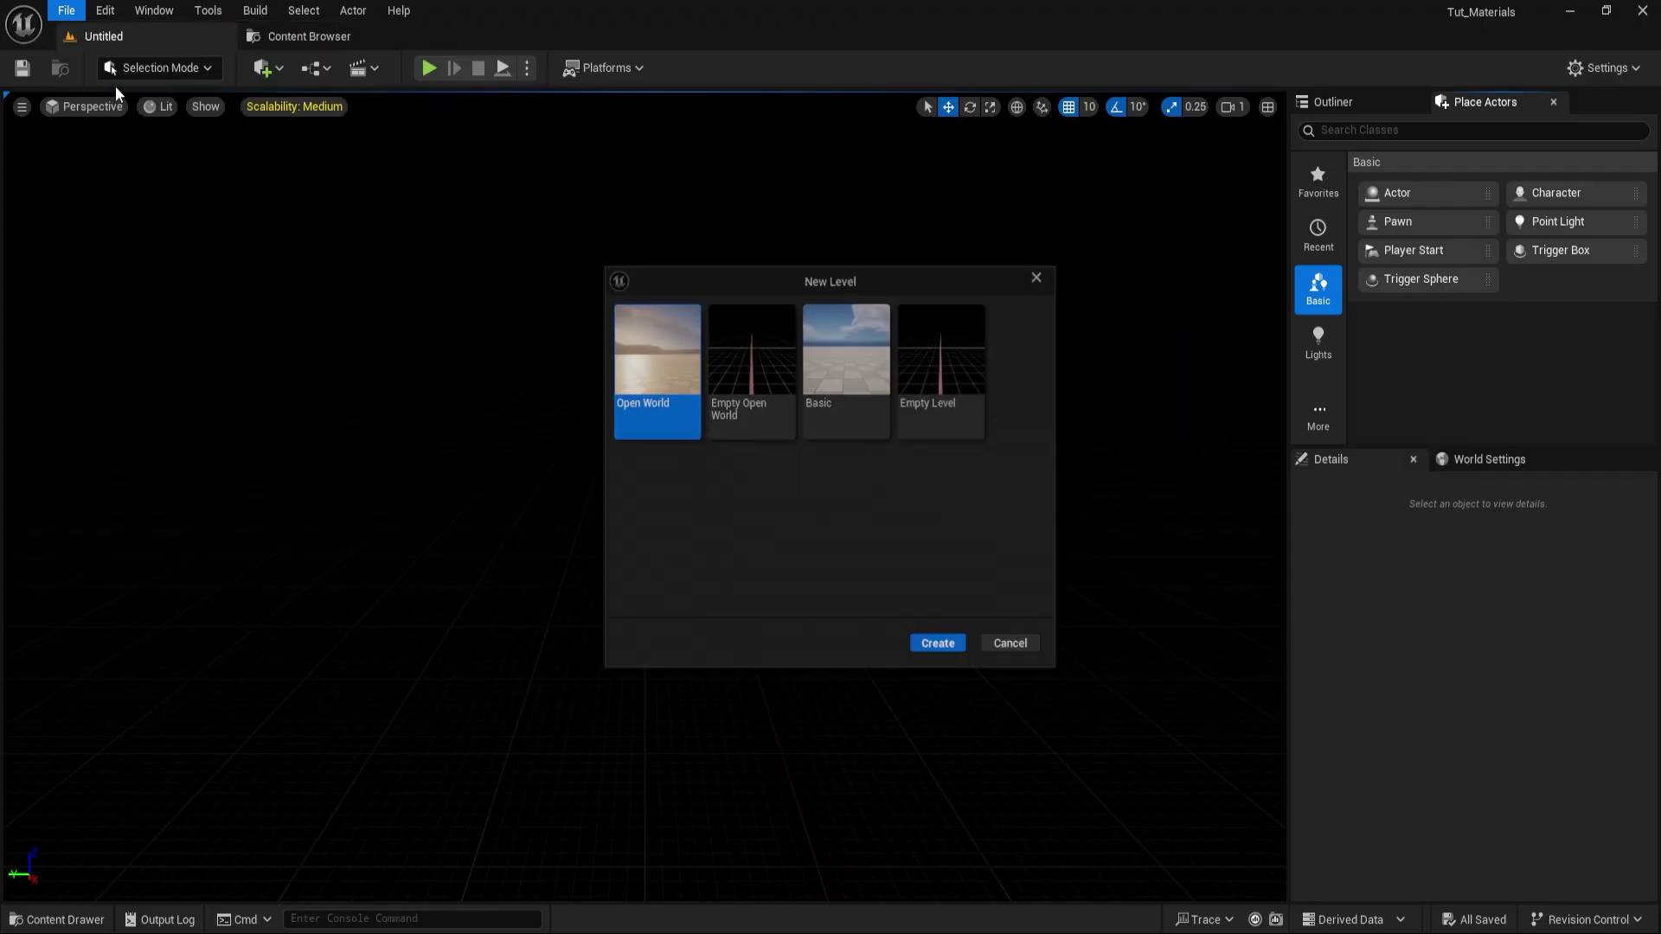
left_click(846, 364)
left_click(926, 642)
- Begin saving the level into Content/MaterialFx/001/Maps
left_click(24, 68)
double_click(649, 252)
double_click(655, 260)
double_click(666, 275)
left_click(963, 746)
- Save the level as Map_002 and place a Post Process Volume on the floor
type("Map_002")
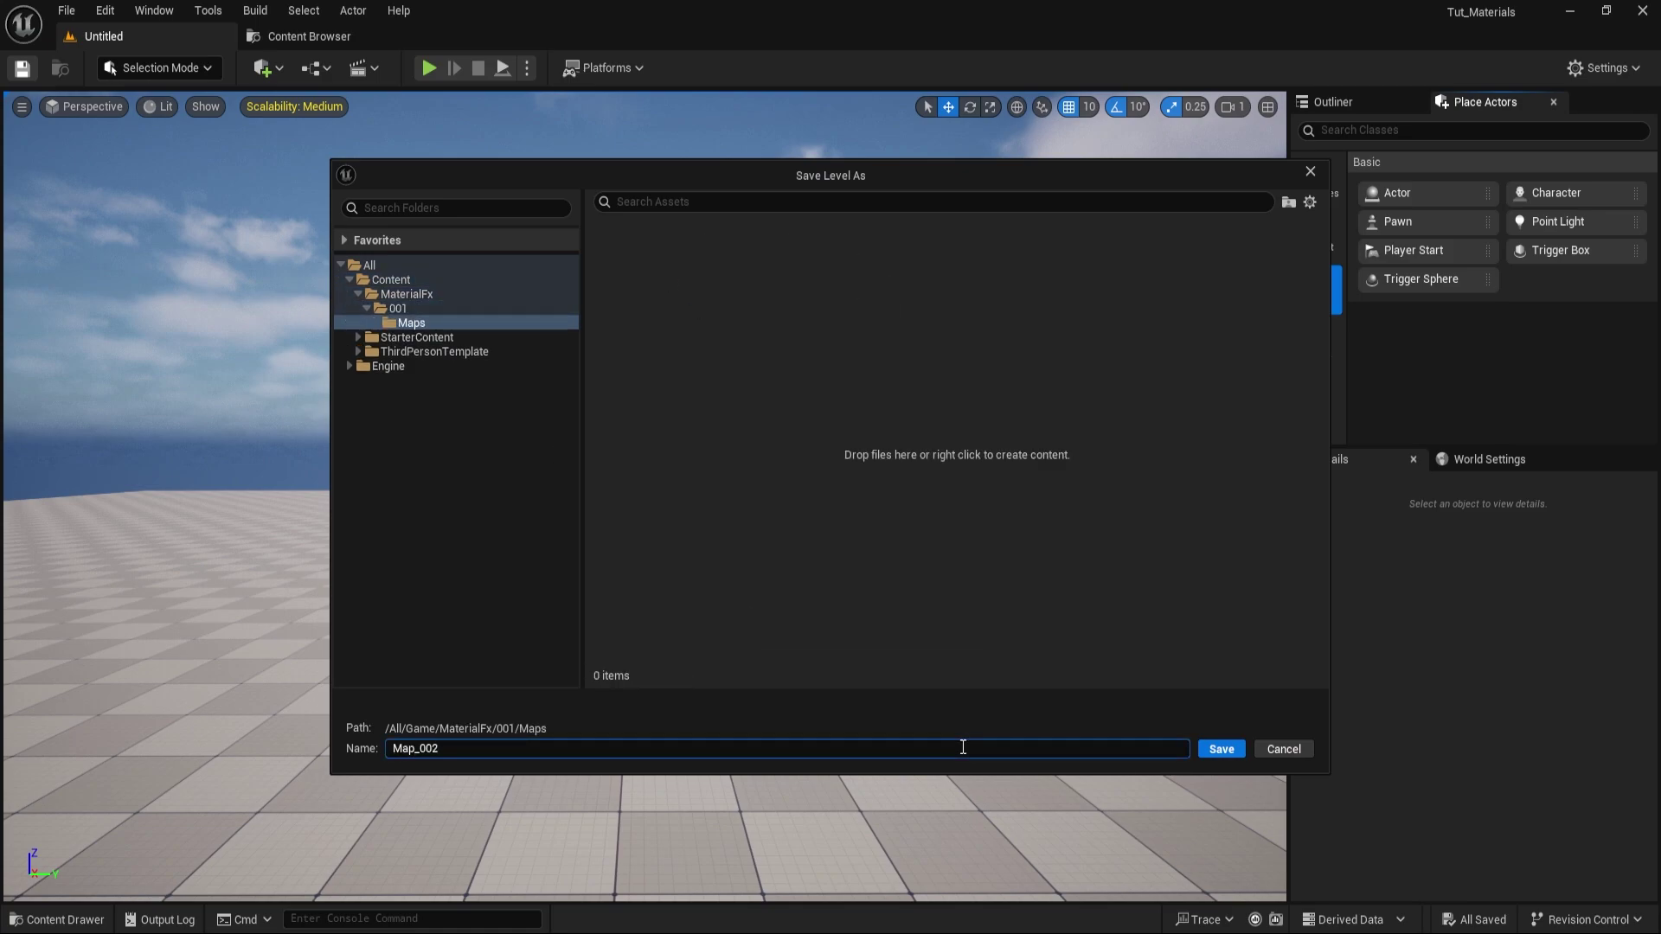
left_click(1221, 749)
left_click_drag(719, 448, 662, 510)
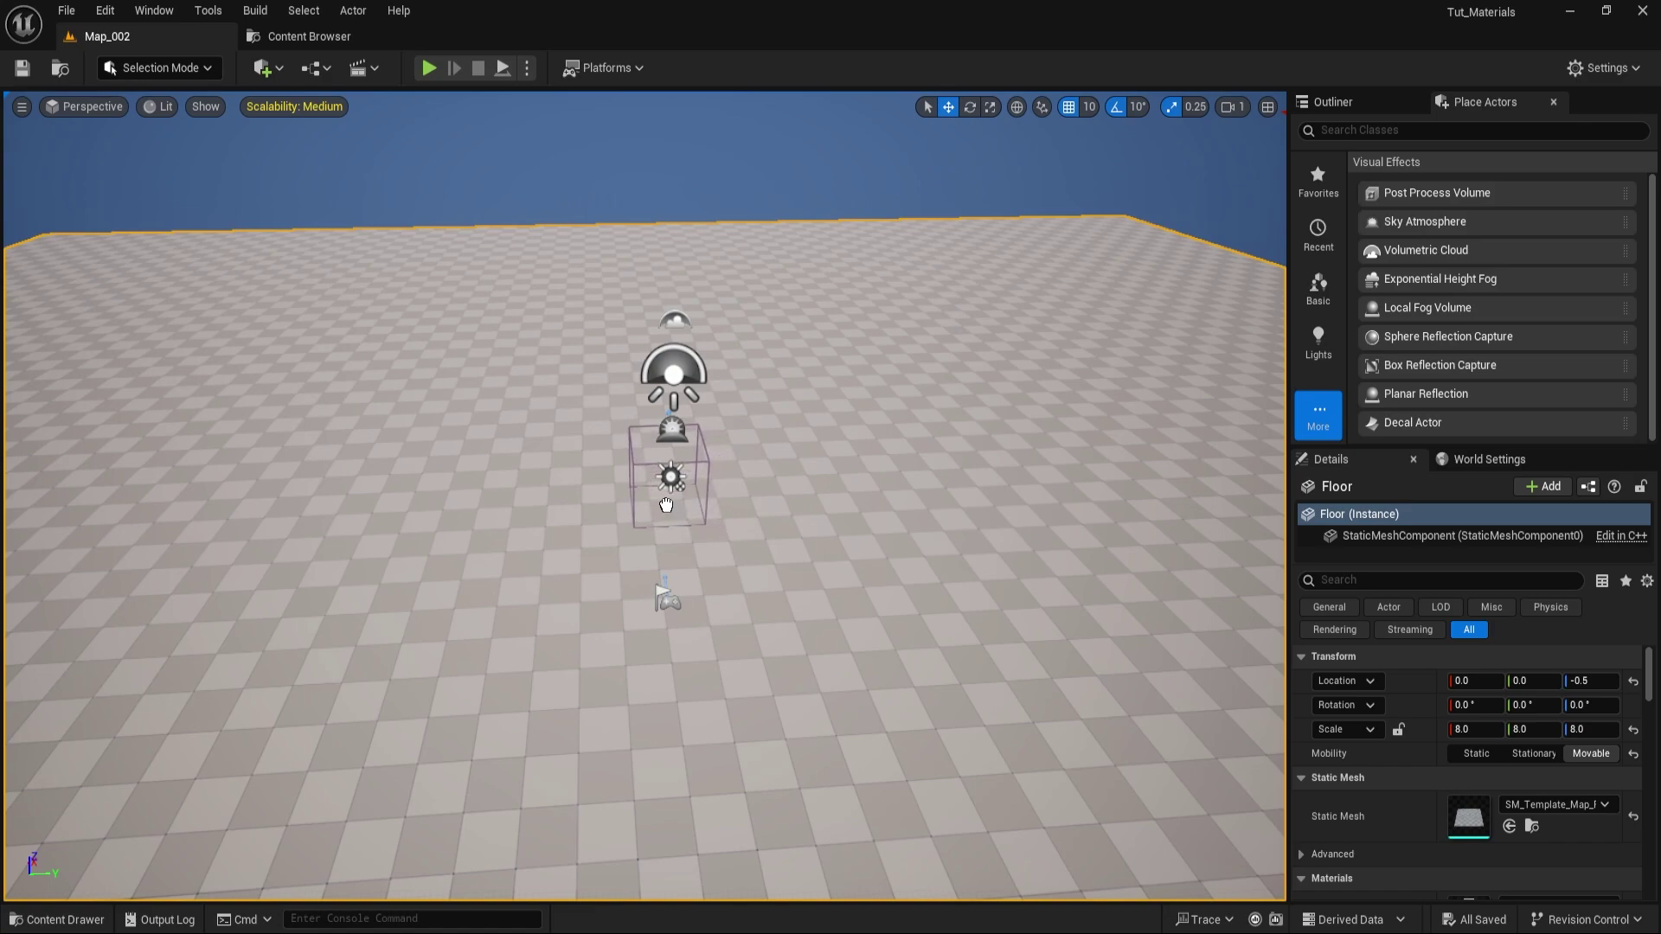
- Make the volume unbound and clamp its exposure EV100 between -1 and 1
left_click(1363, 579)
type("unb")
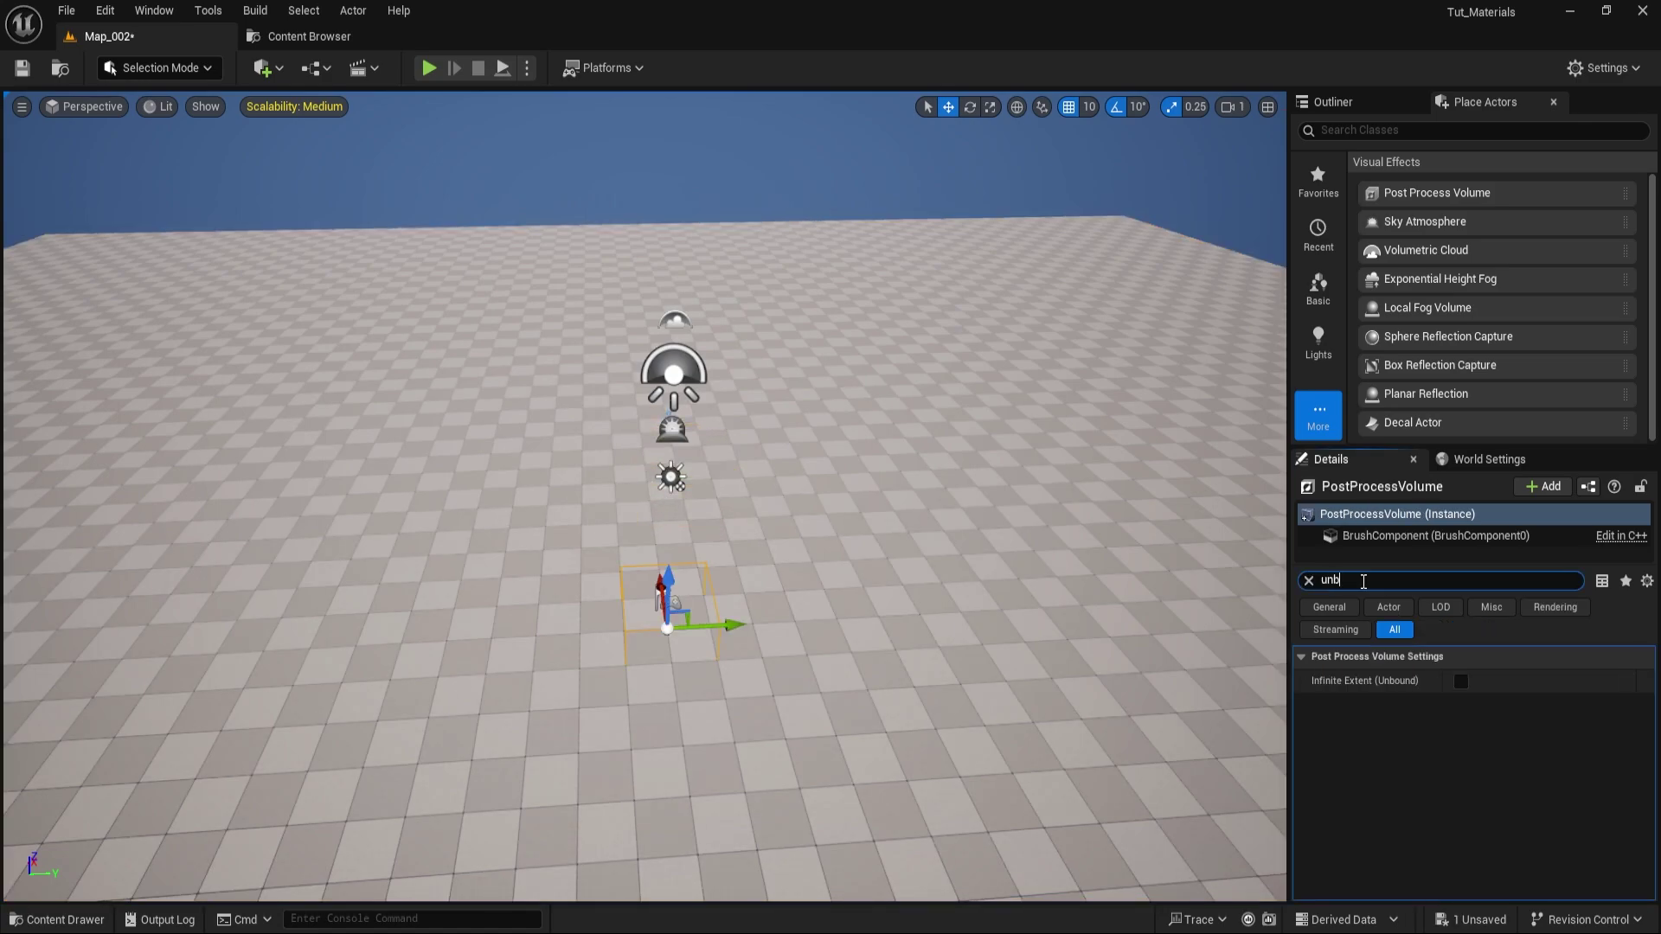
left_click(1460, 681)
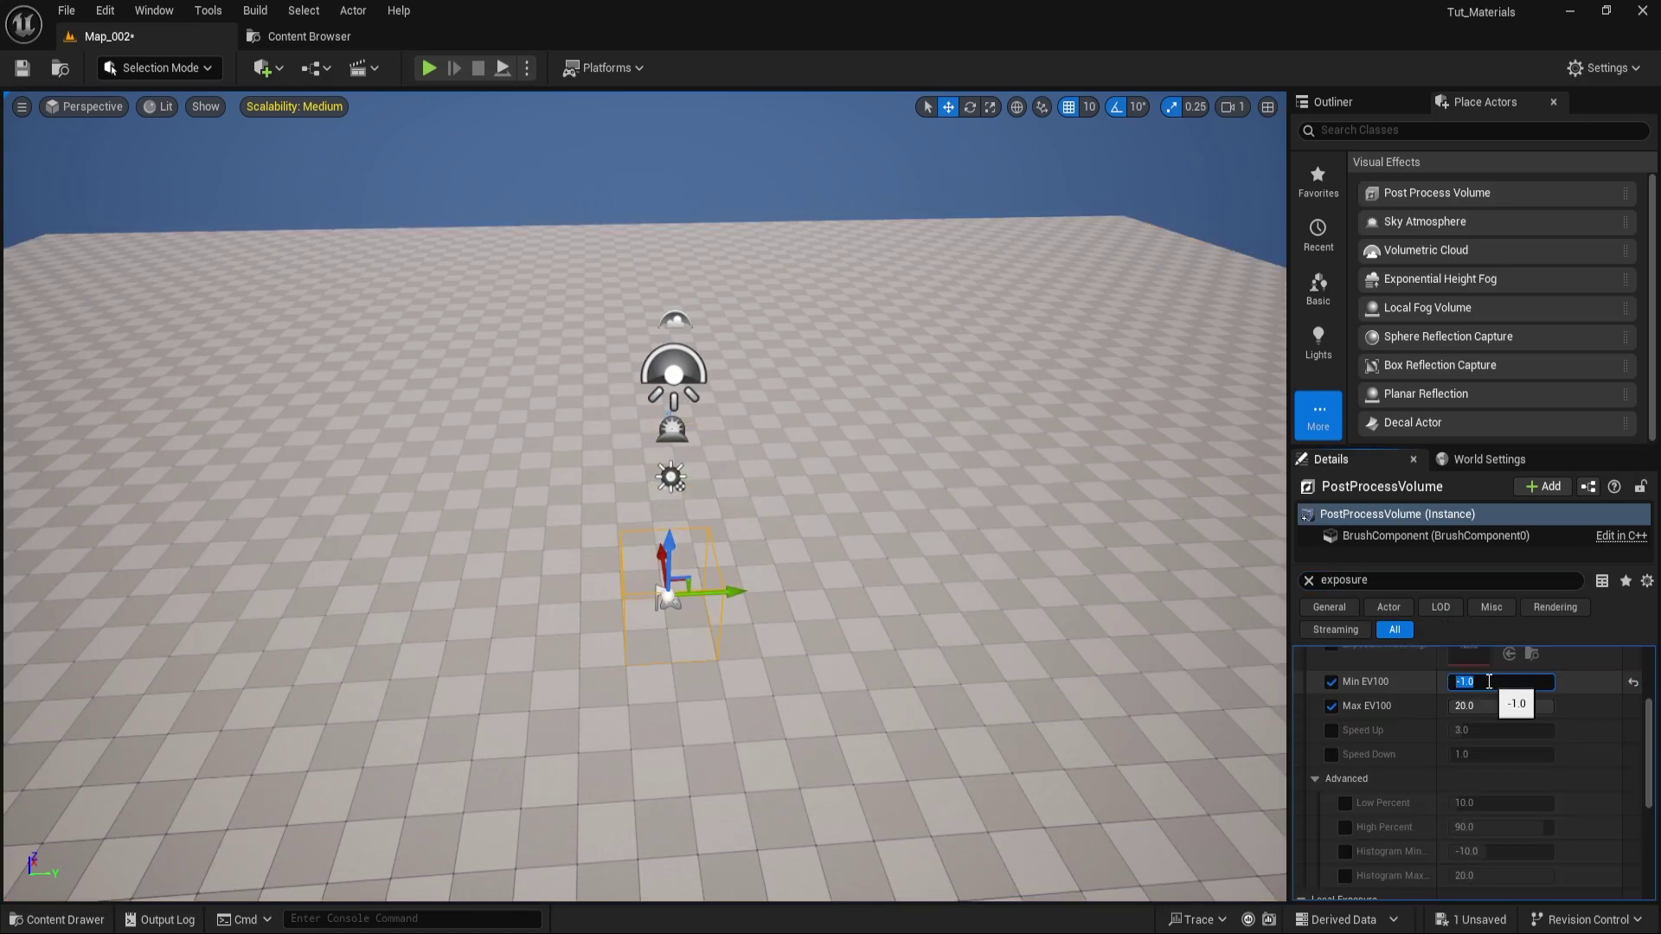
key("Tab")
type("1")
key("Return")
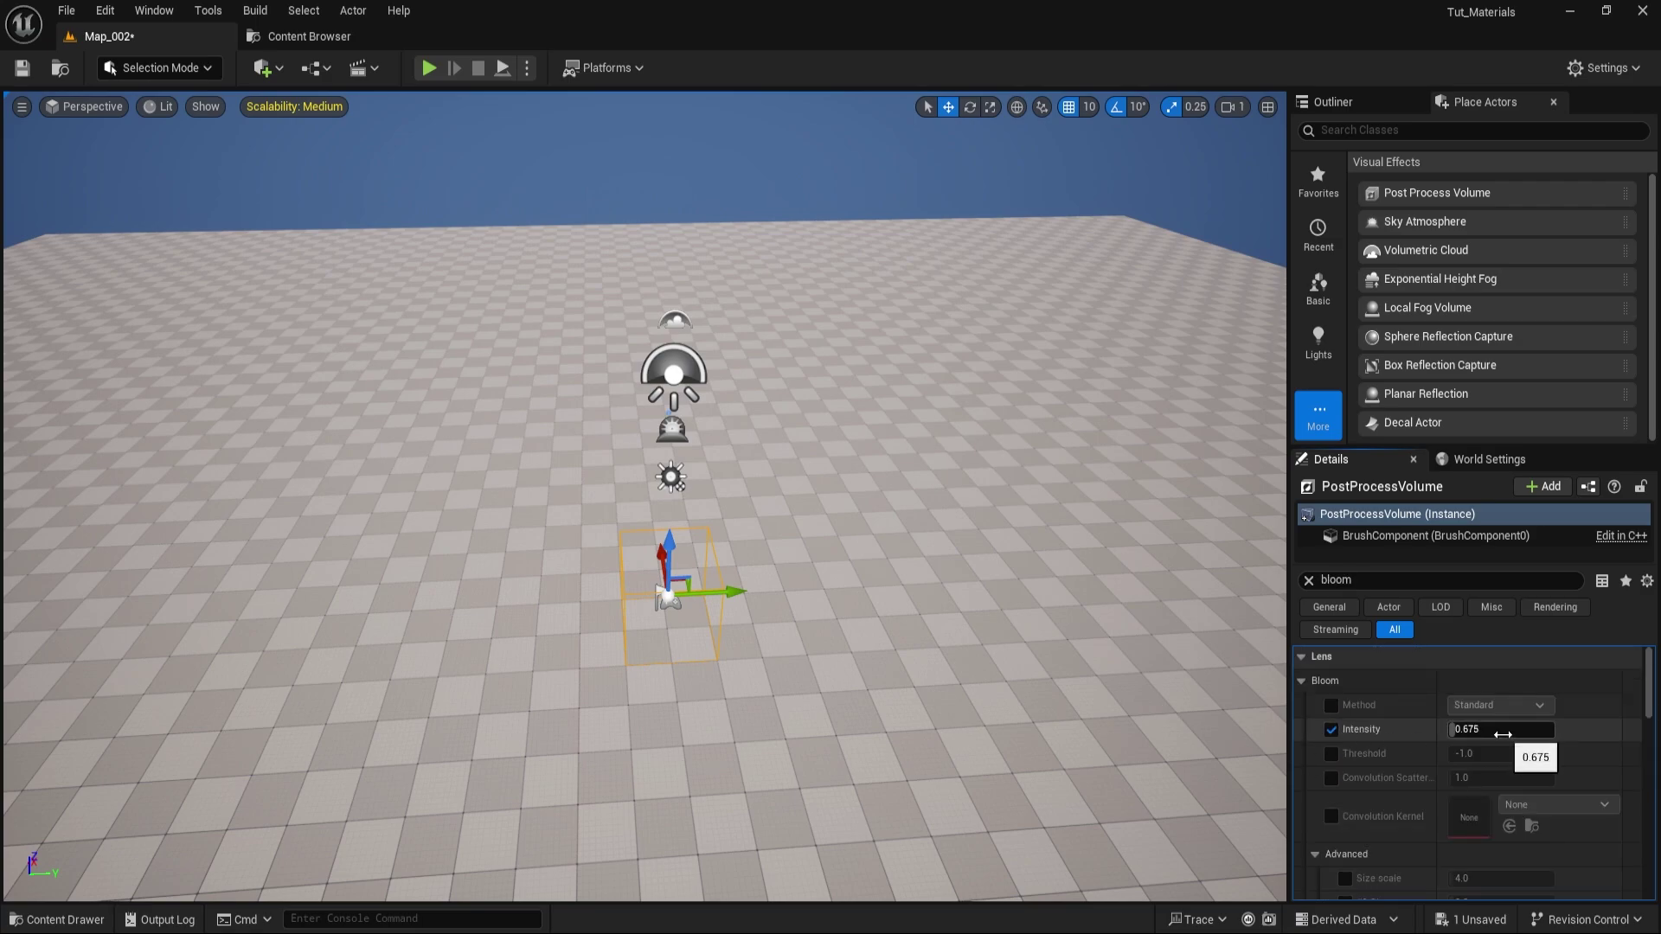
- Set bloom to 0.675 and the directional light to 1 lux, then browse to 001
left_click(1504, 735)
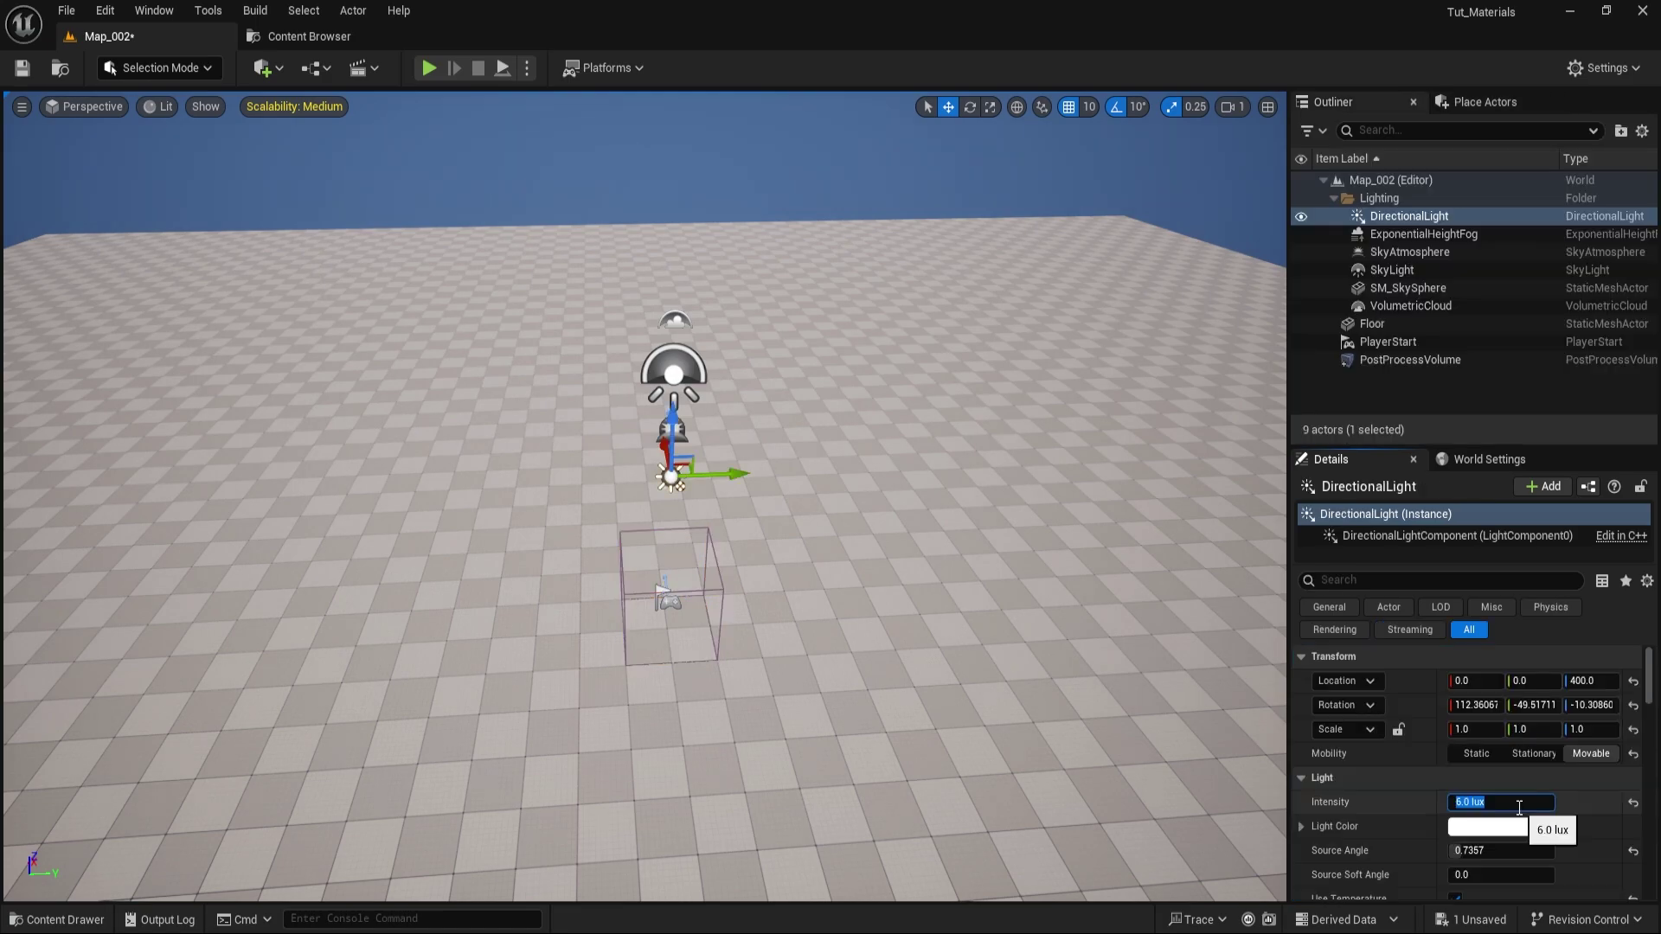
type("1")
key("Return")
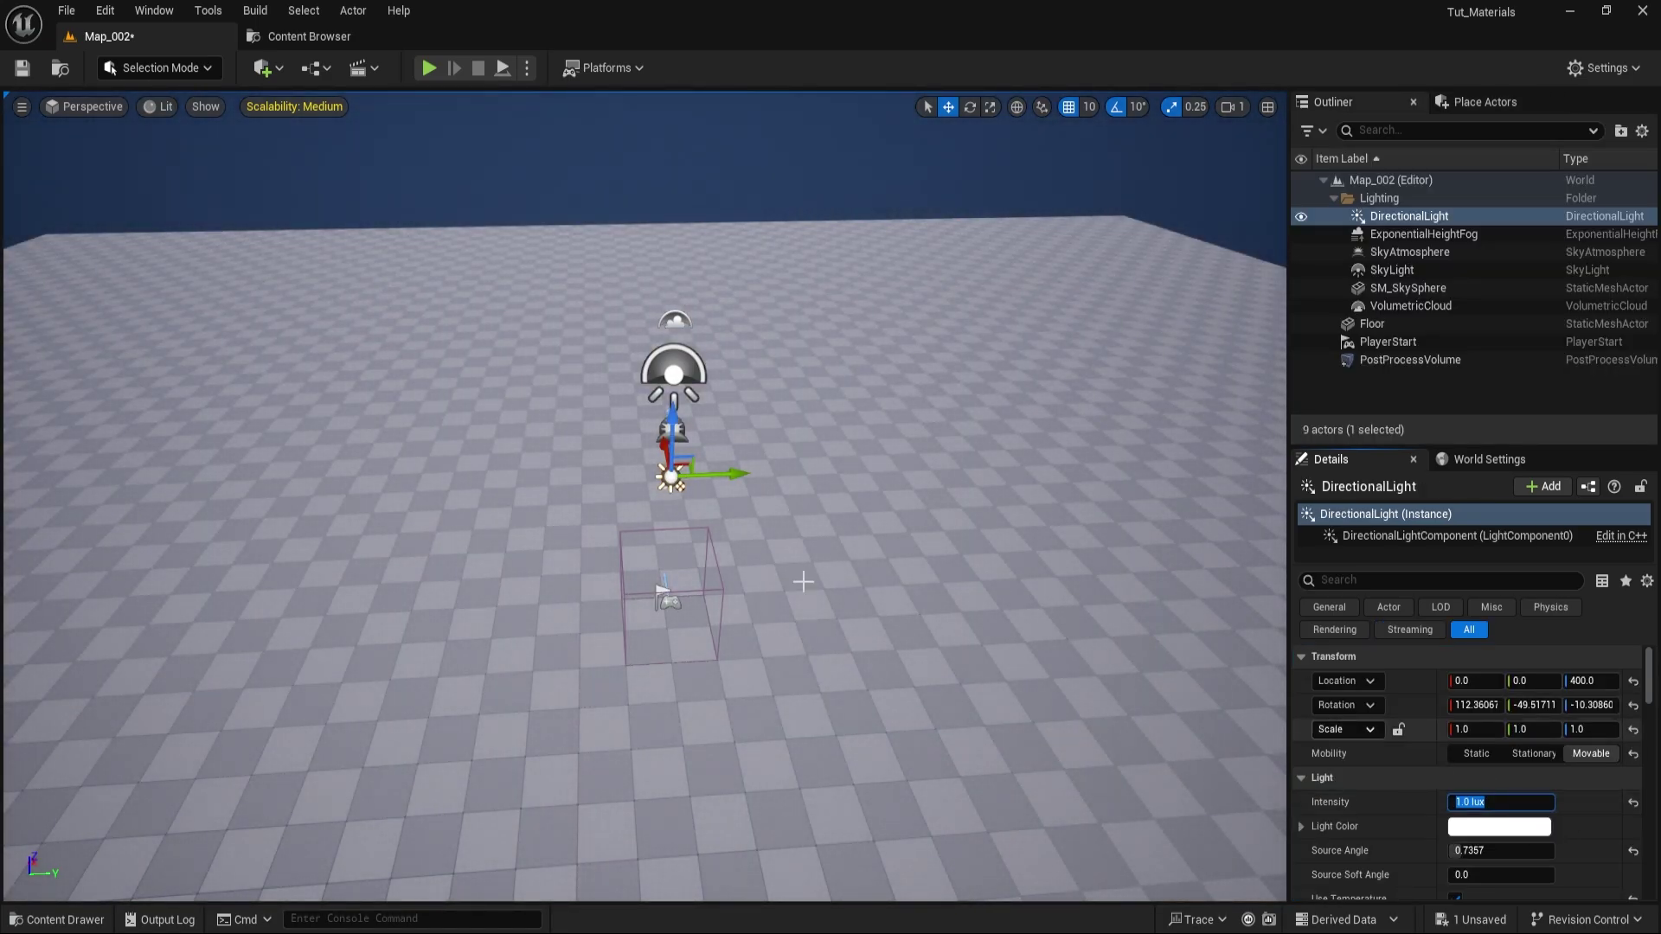
left_click(308, 35)
right_click(380, 173)
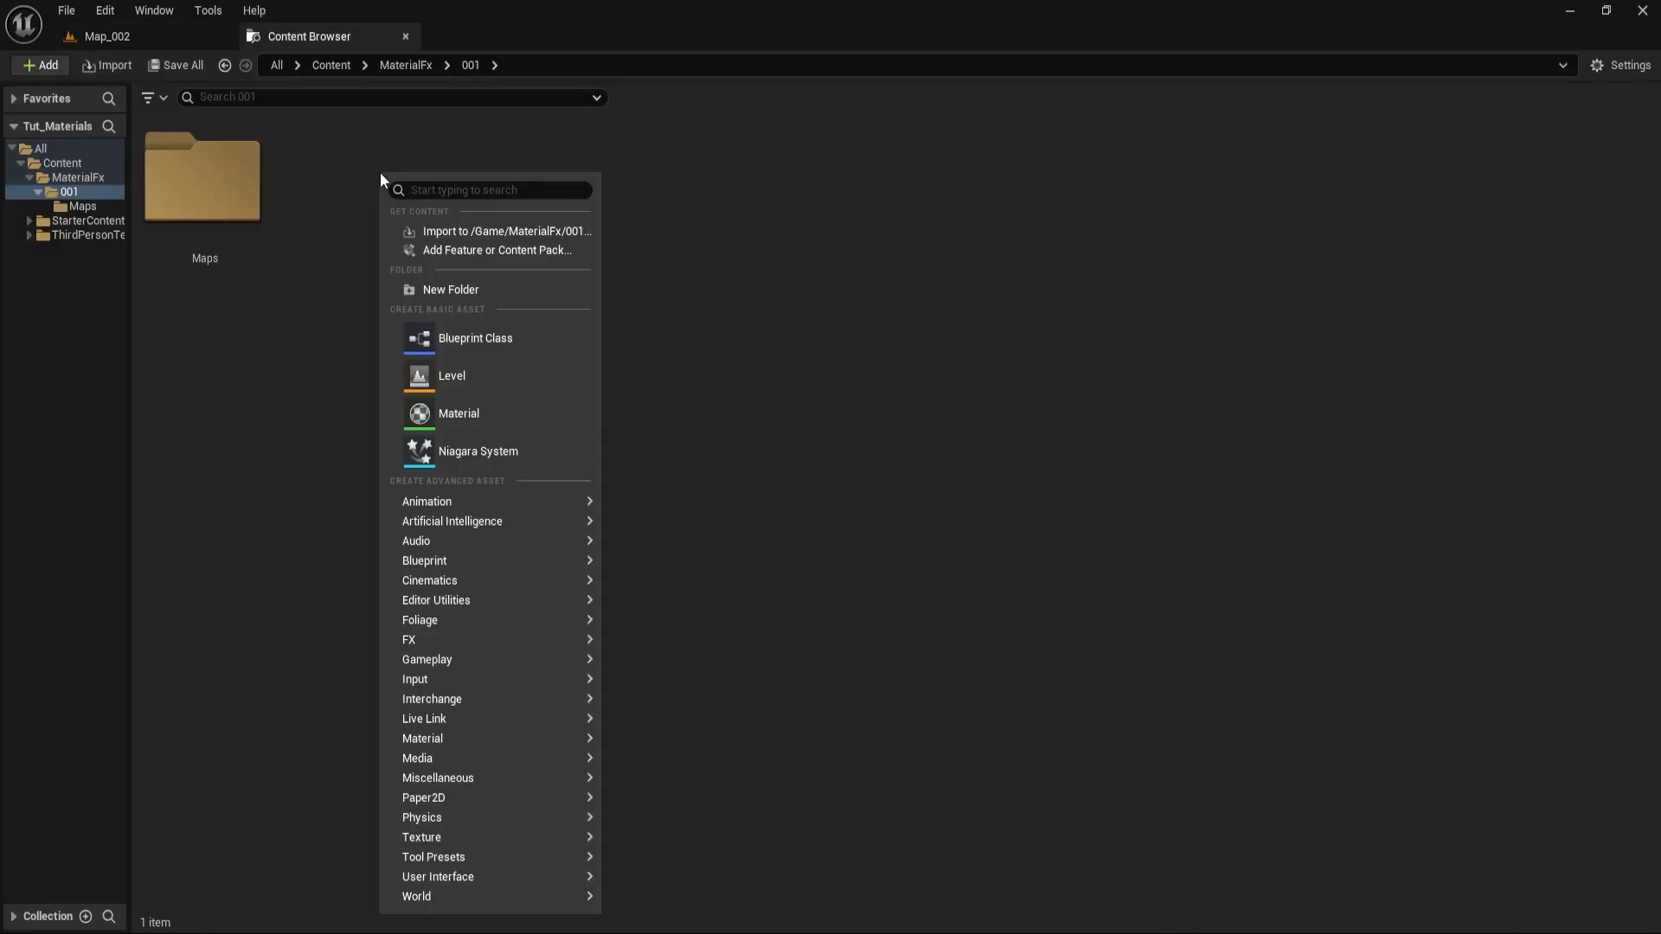
- Create a folder named Materials in 001 and open it
left_click(446, 292)
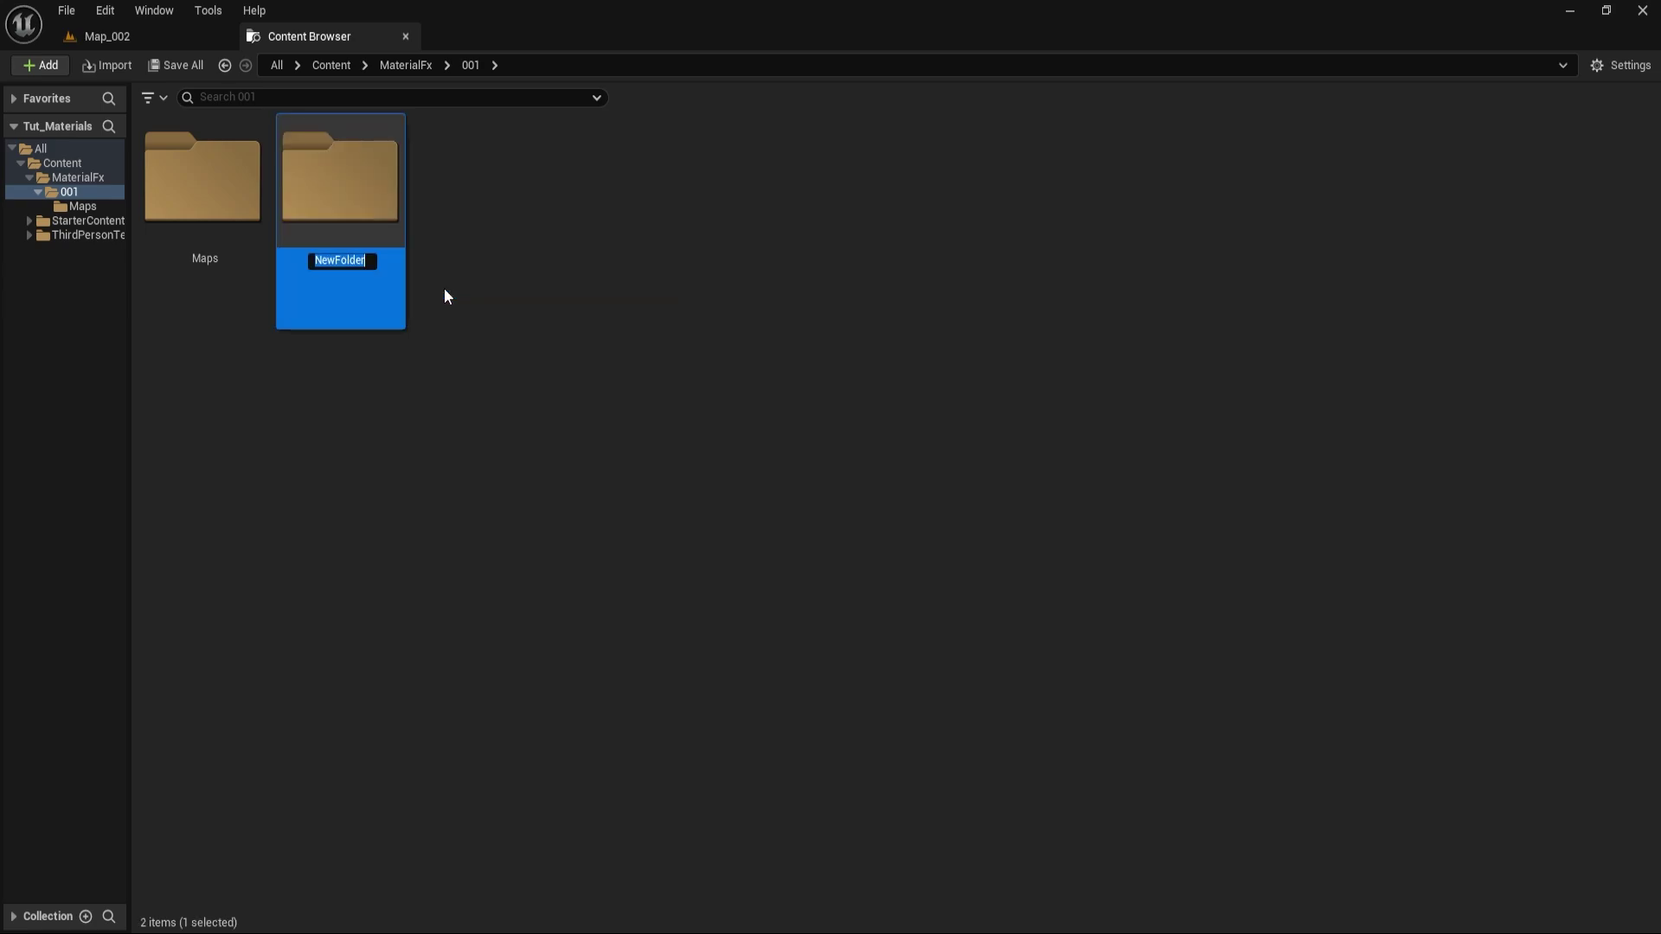
type("Materials")
key("Return")
double_click(350, 182)
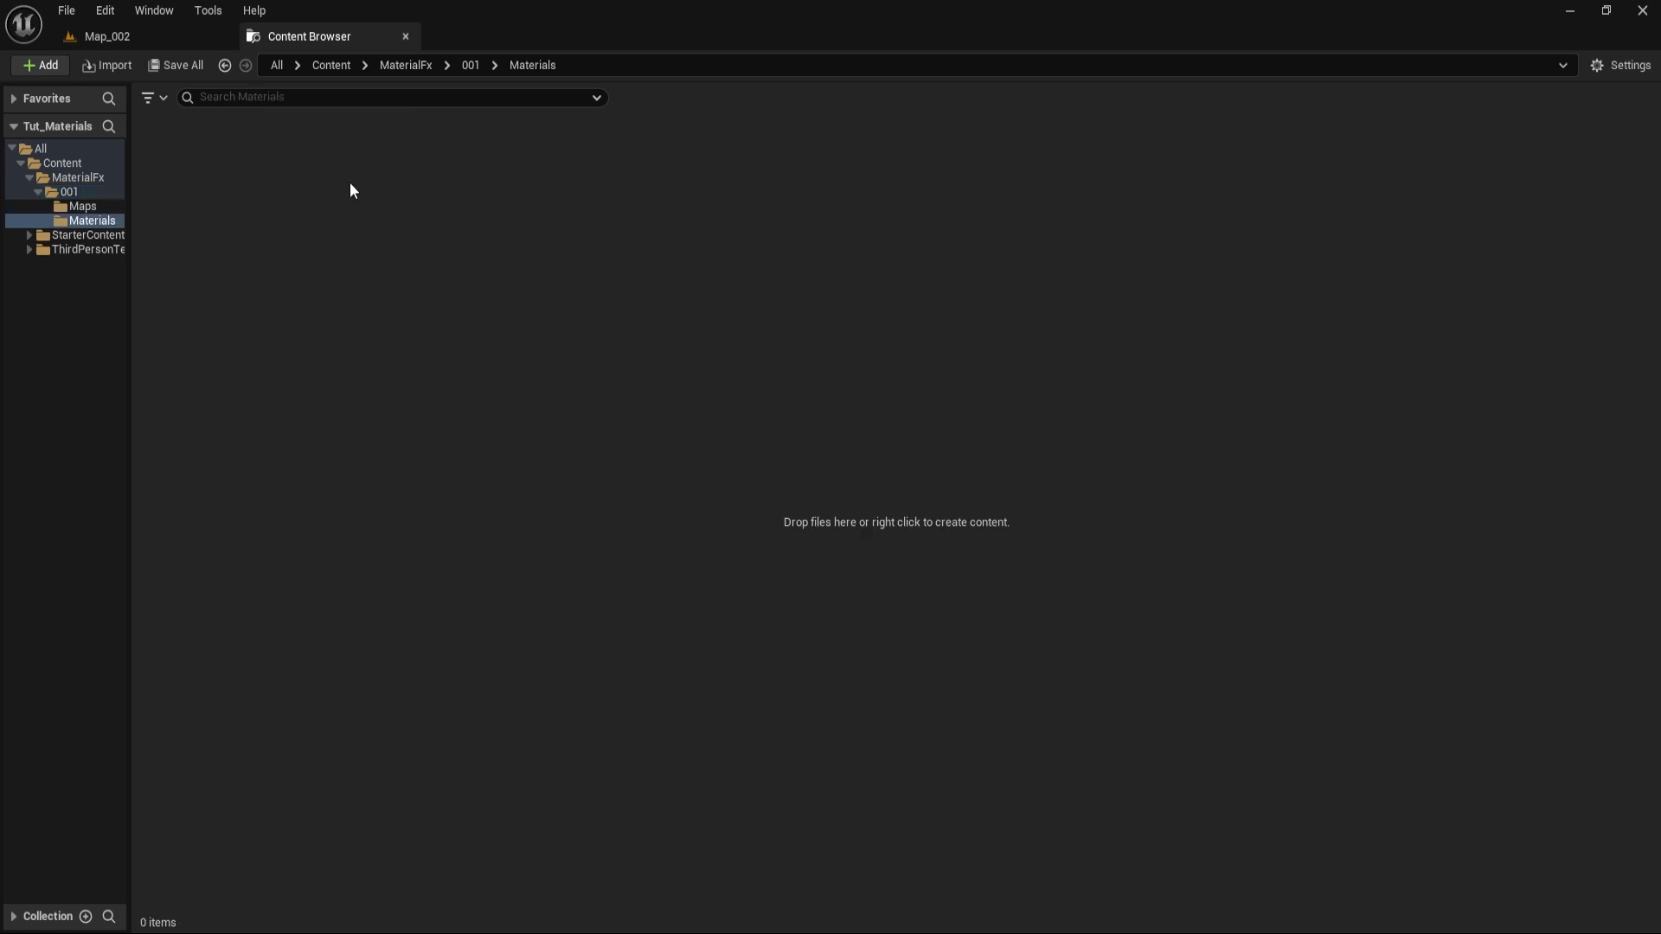
- Create a new material asset named M_002_Wave
right_click(293, 206)
left_click(240, 201)
right_click(241, 201)
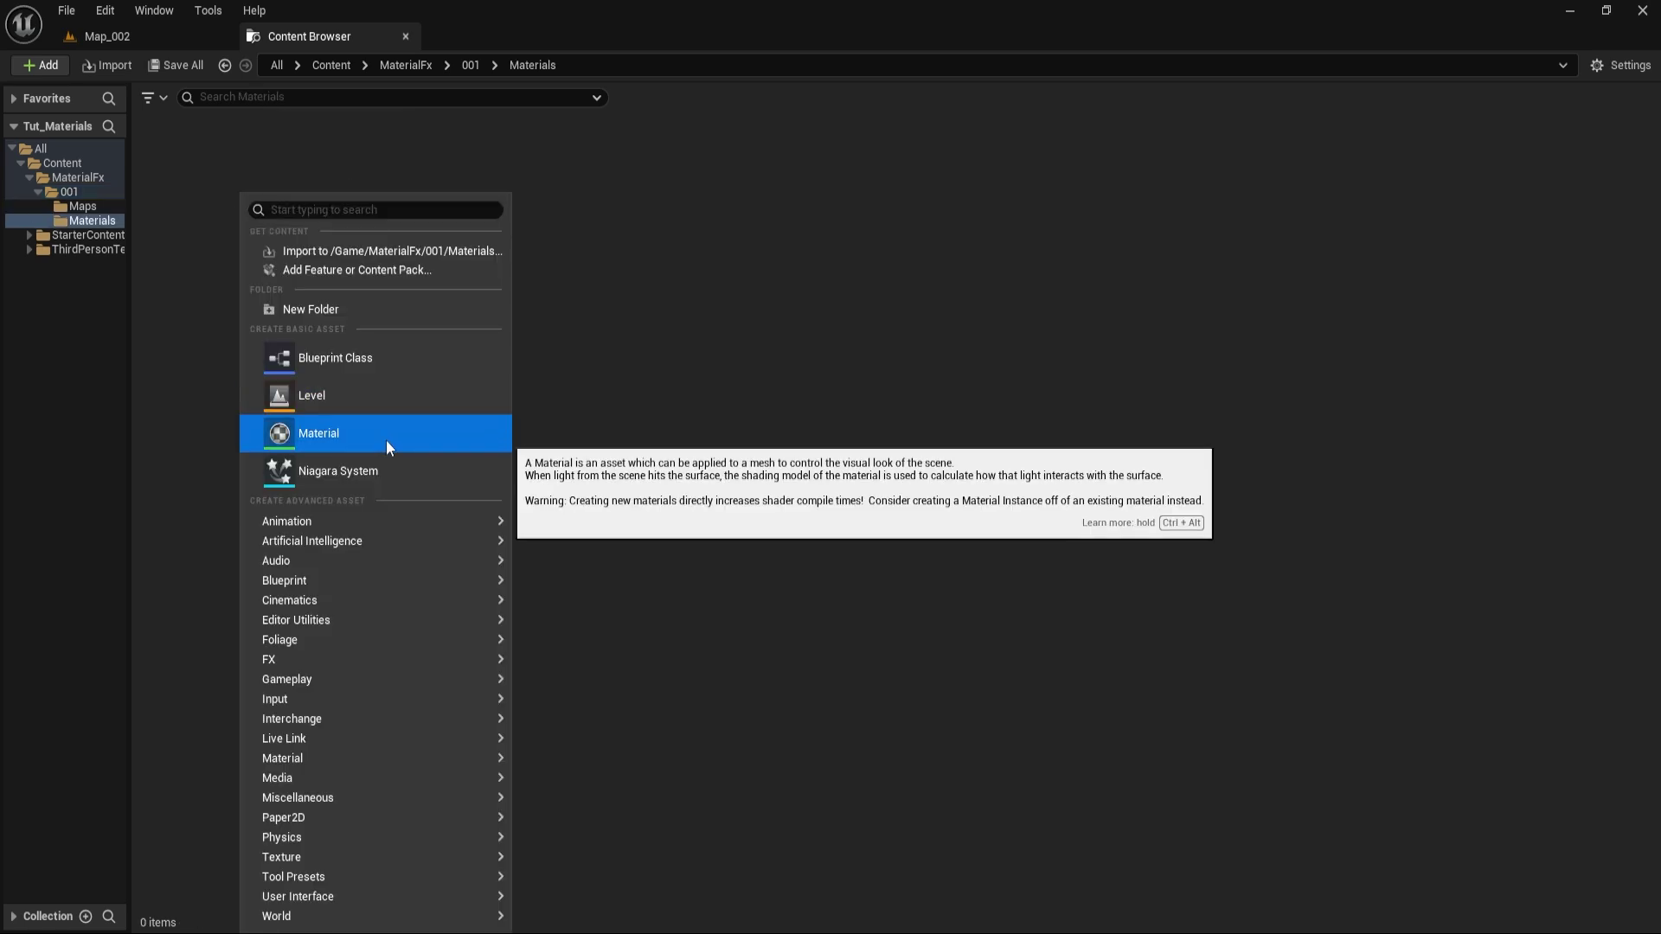
left_click(386, 441)
key("BackSpace")
type("M_002_Wave")
key("Return")
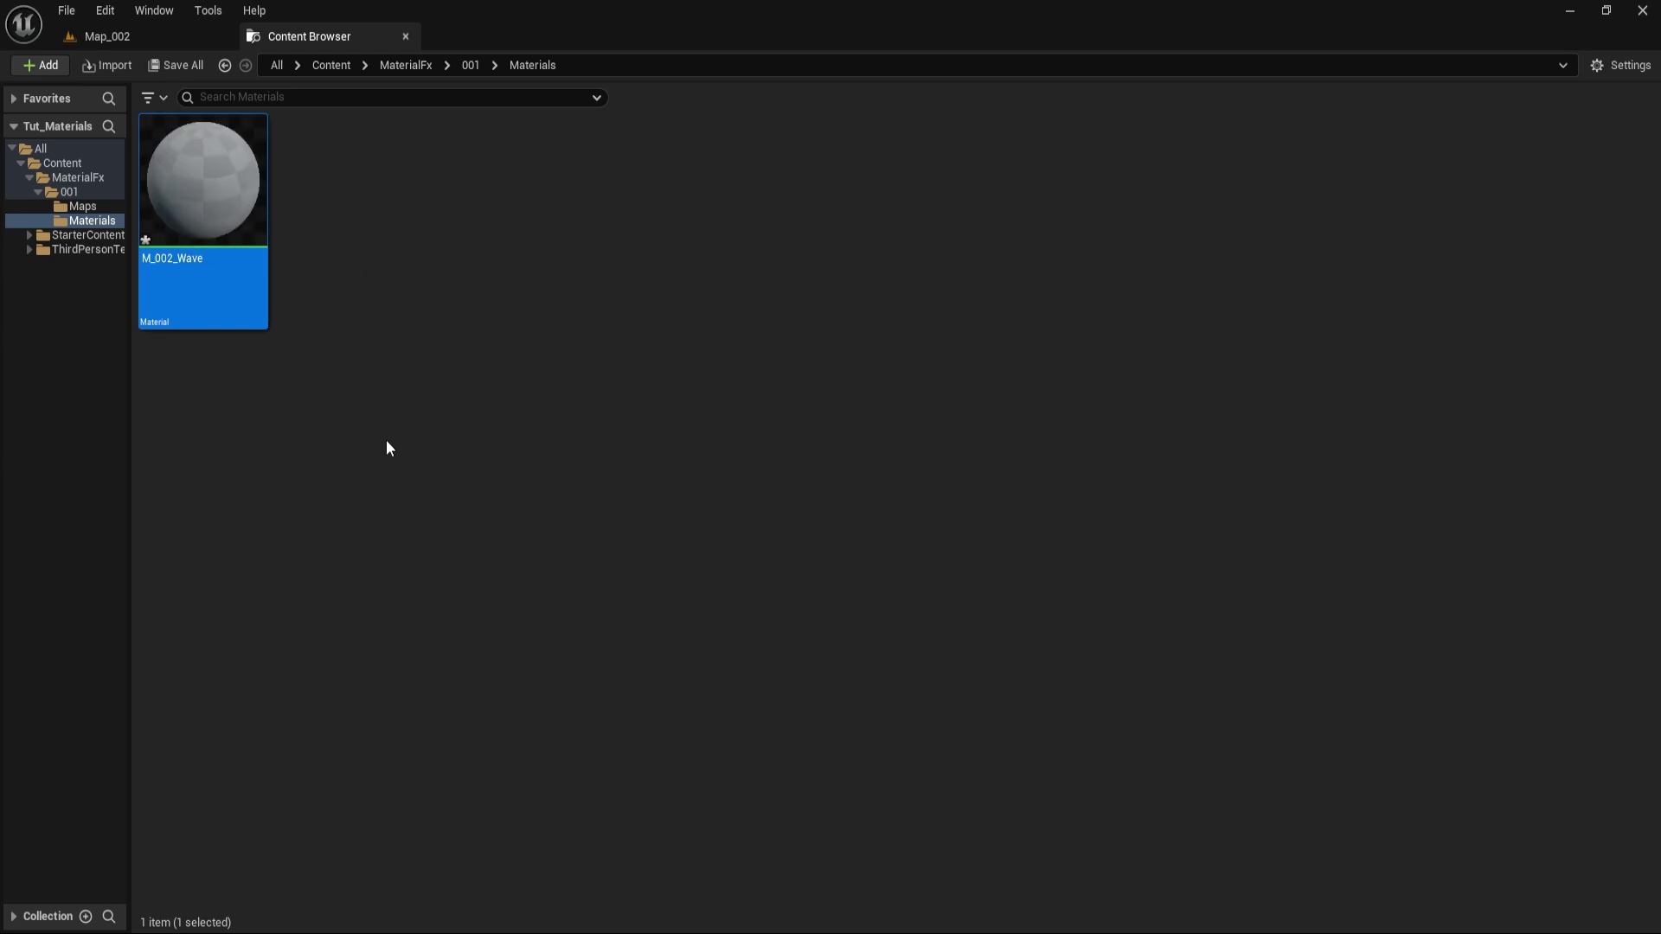
- Open M_002_Wave and set its Shading Model to Unlit and Blend Mode to Translucent
double_click(220, 192)
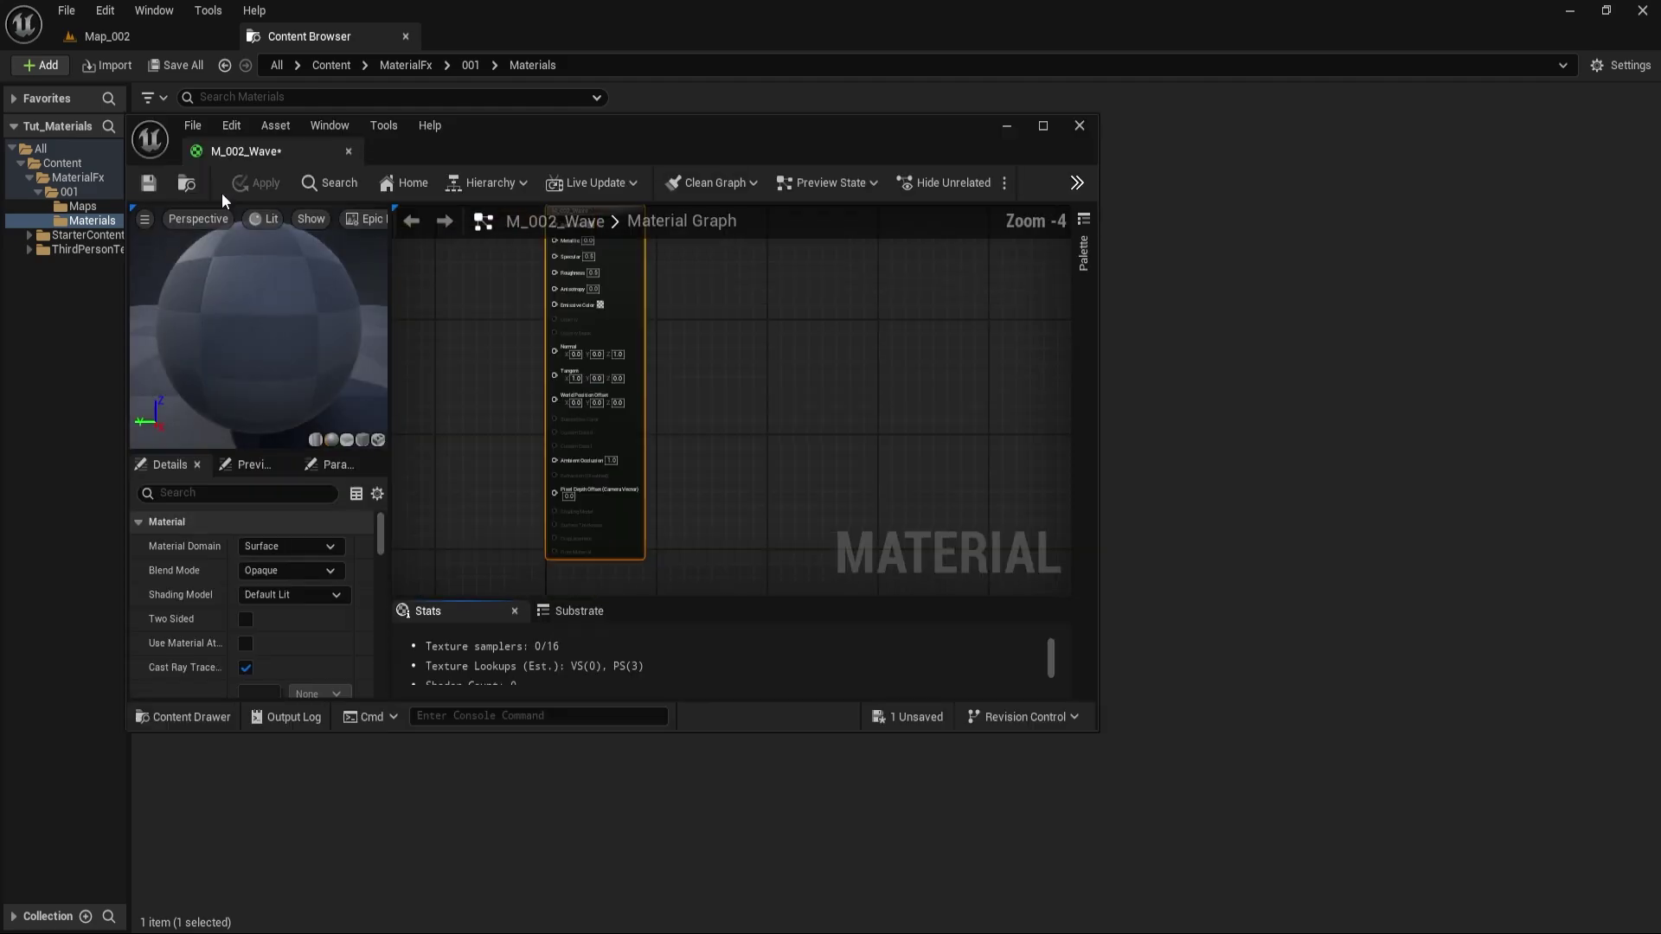
left_click(251, 639)
left_click(227, 652)
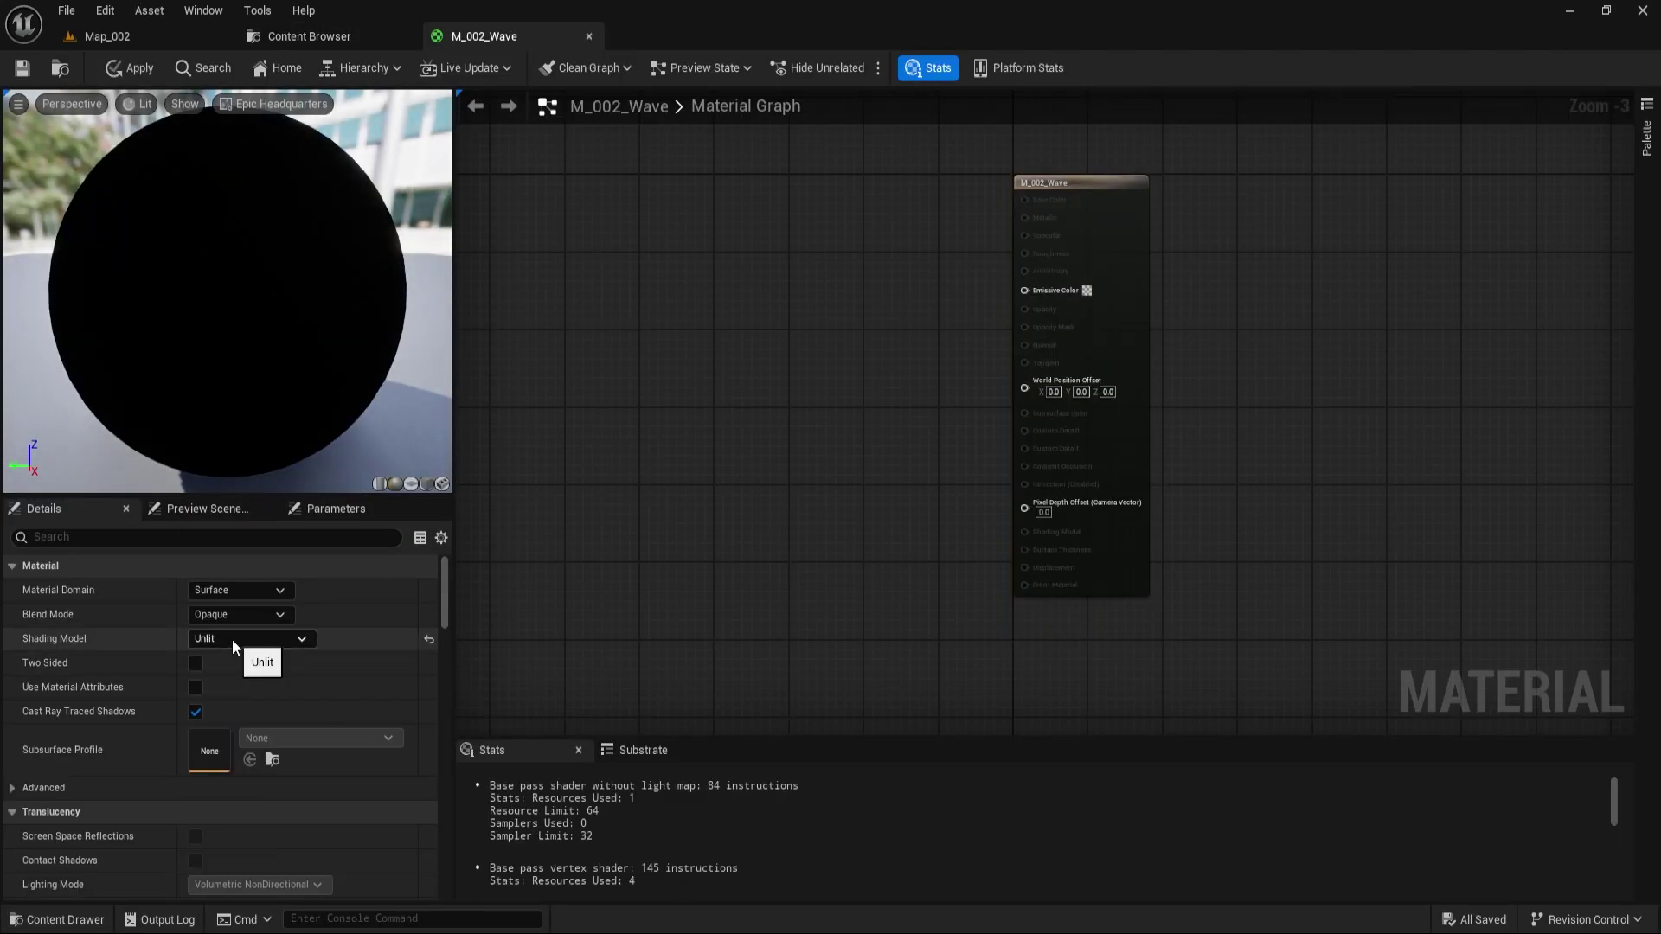
left_click(225, 614)
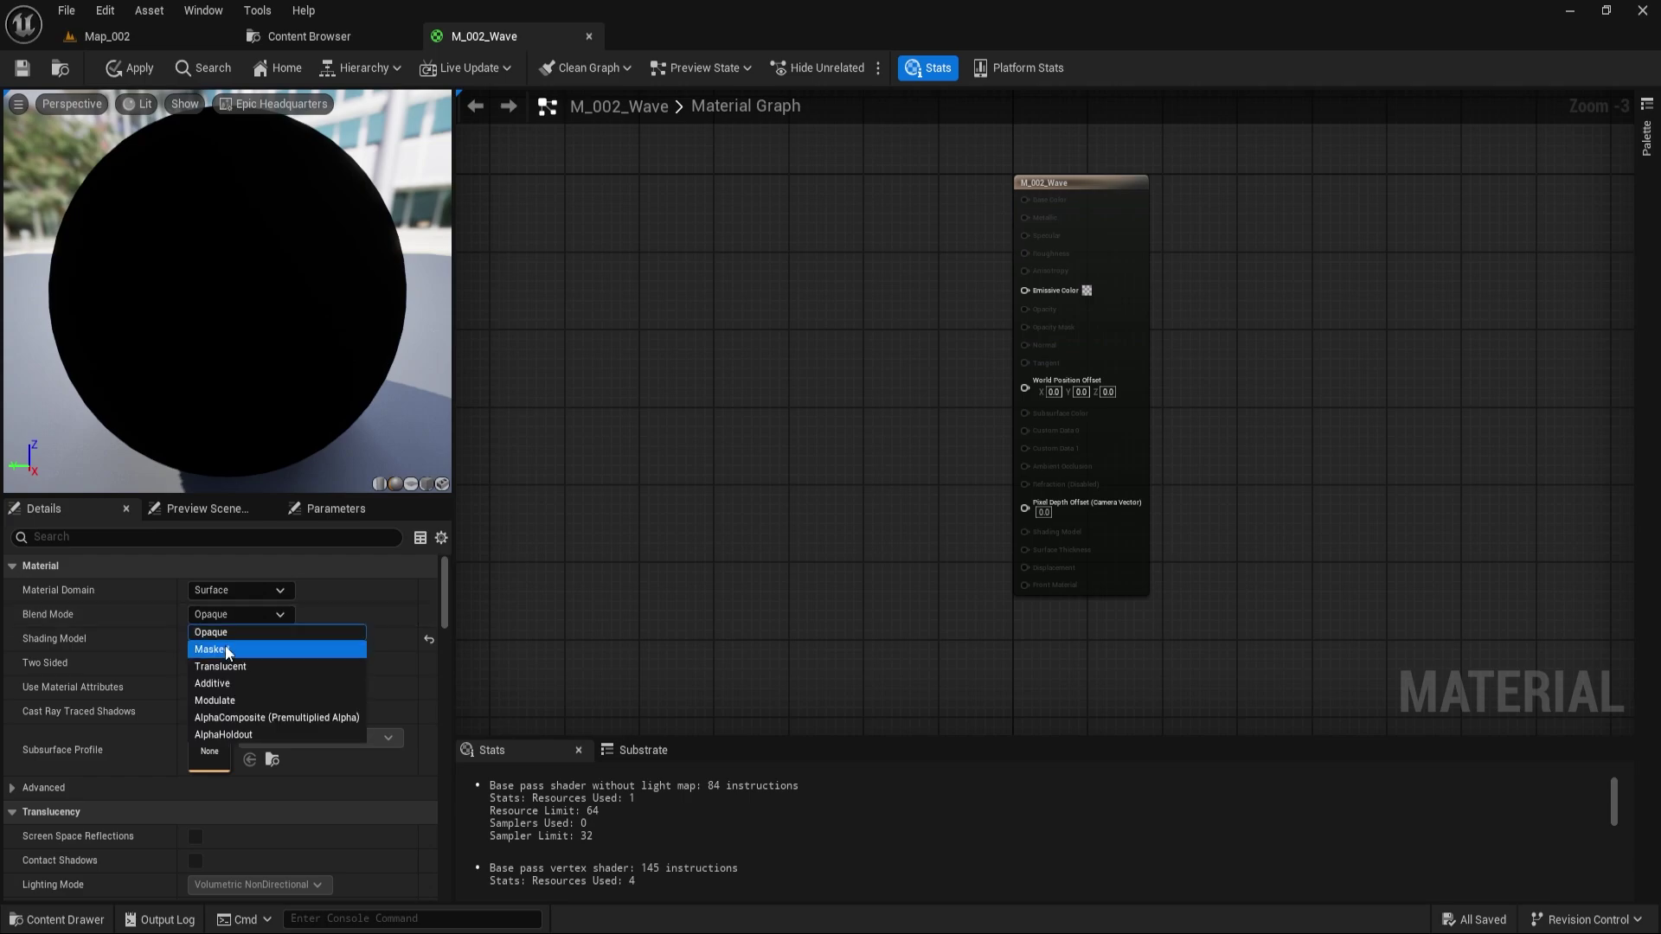
left_click(228, 666)
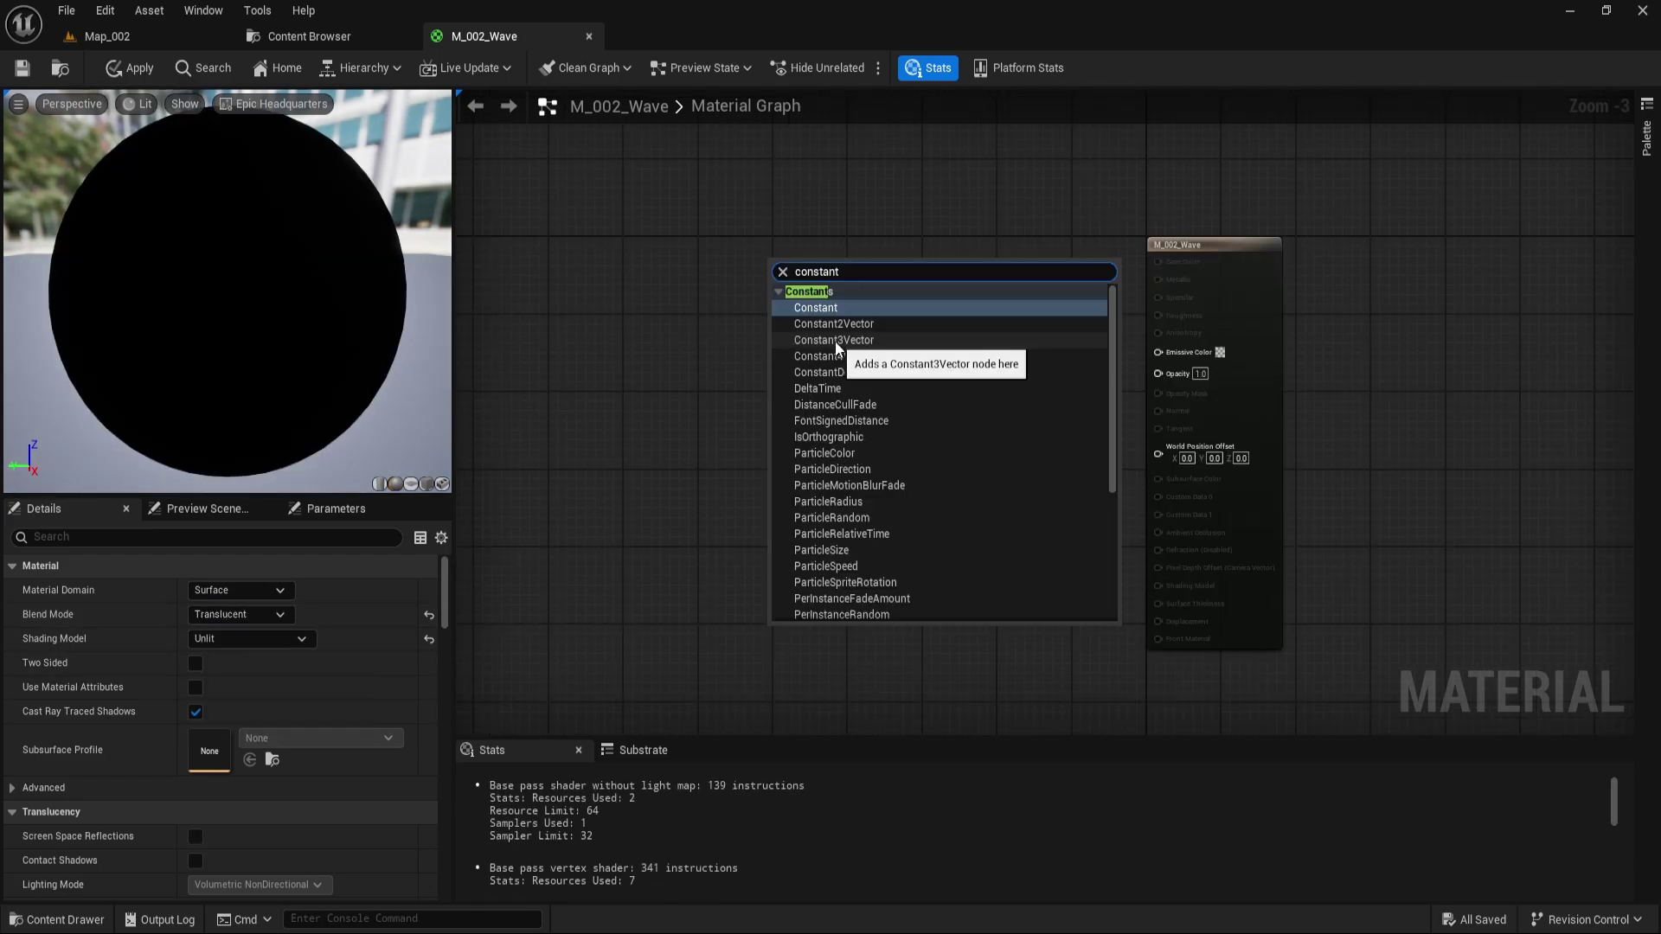
- Add a green Constant3Vector (1, 200, 1) as parameter Color, plus a Multiply node
left_click(837, 342)
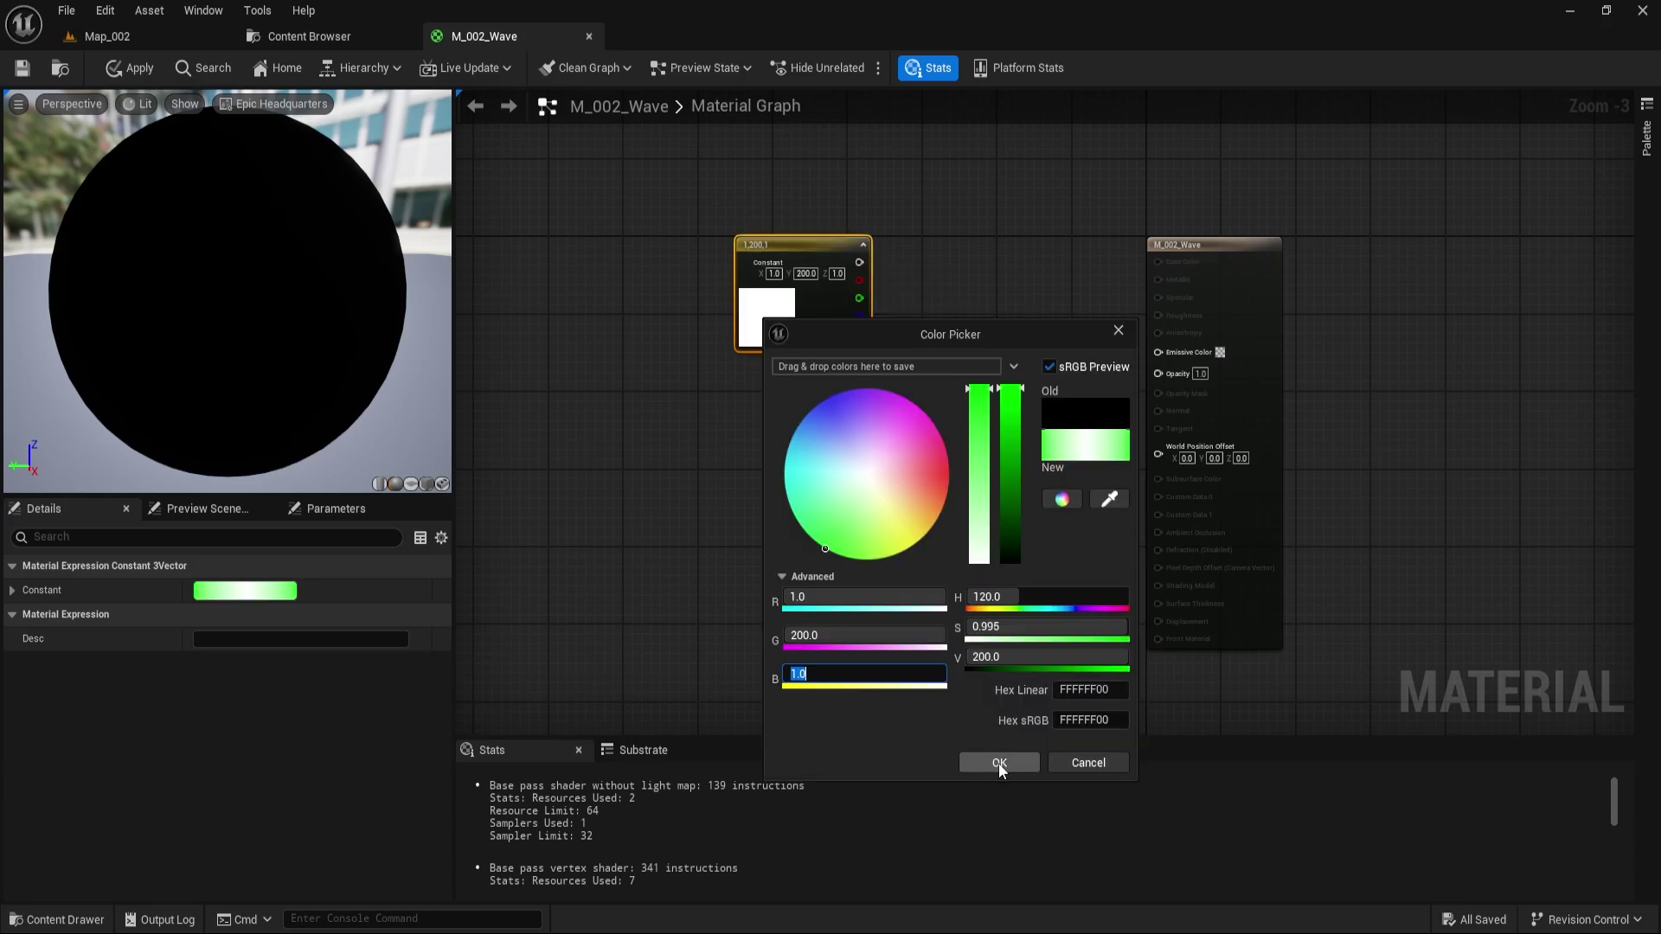
left_click(998, 763)
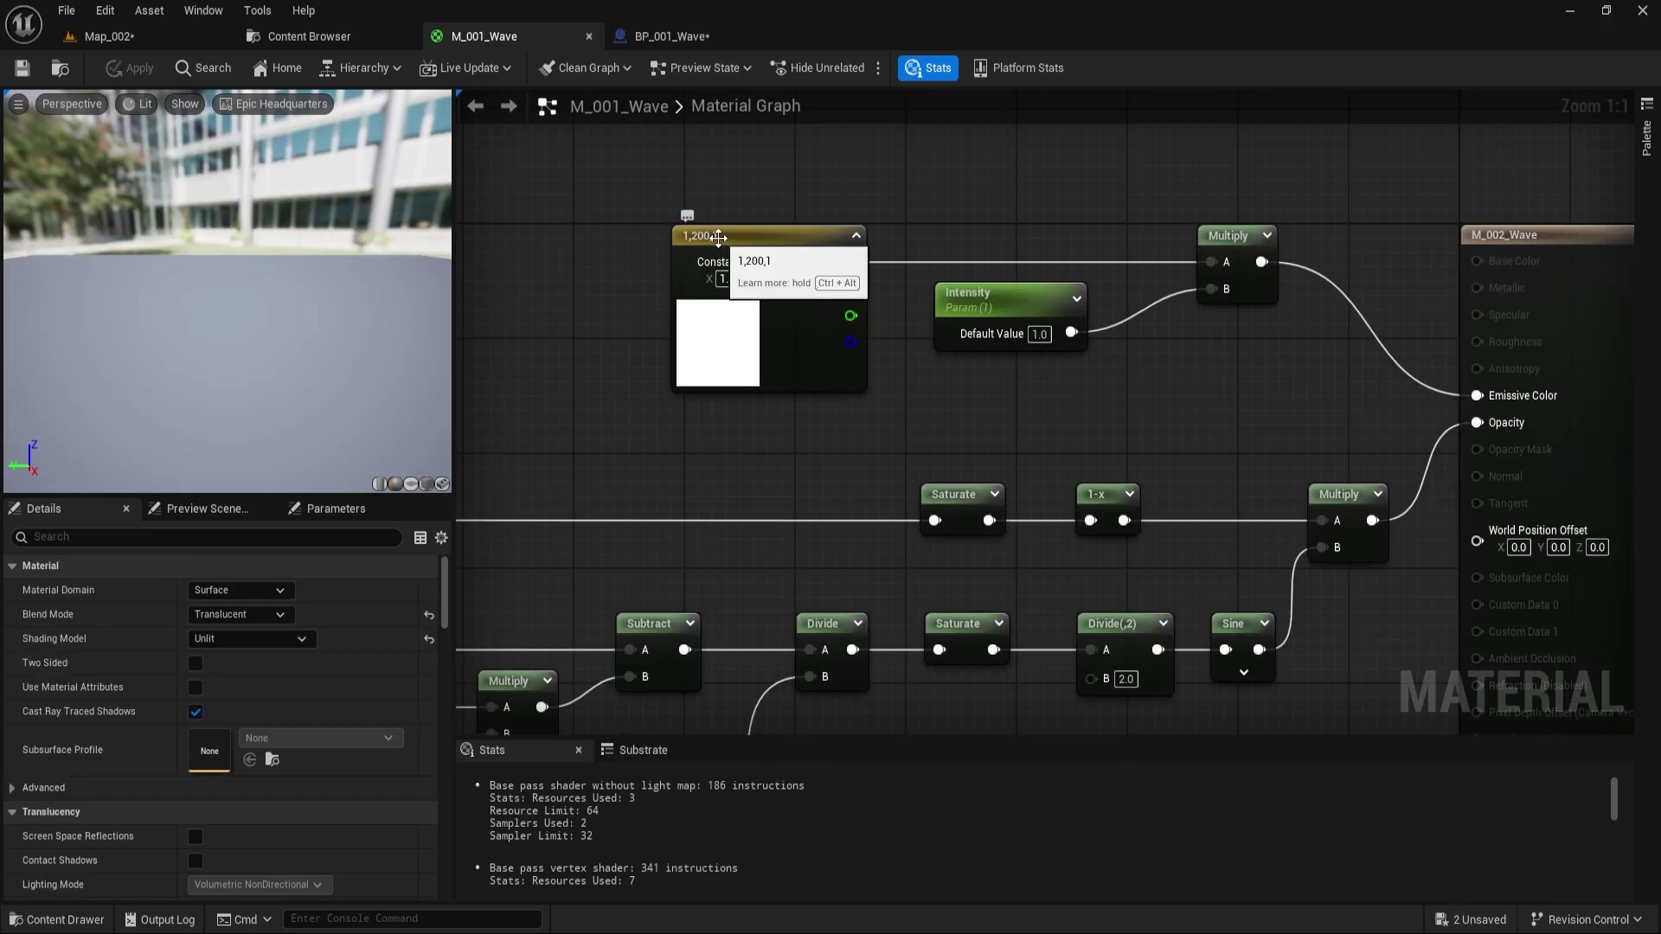
right_click(718, 237)
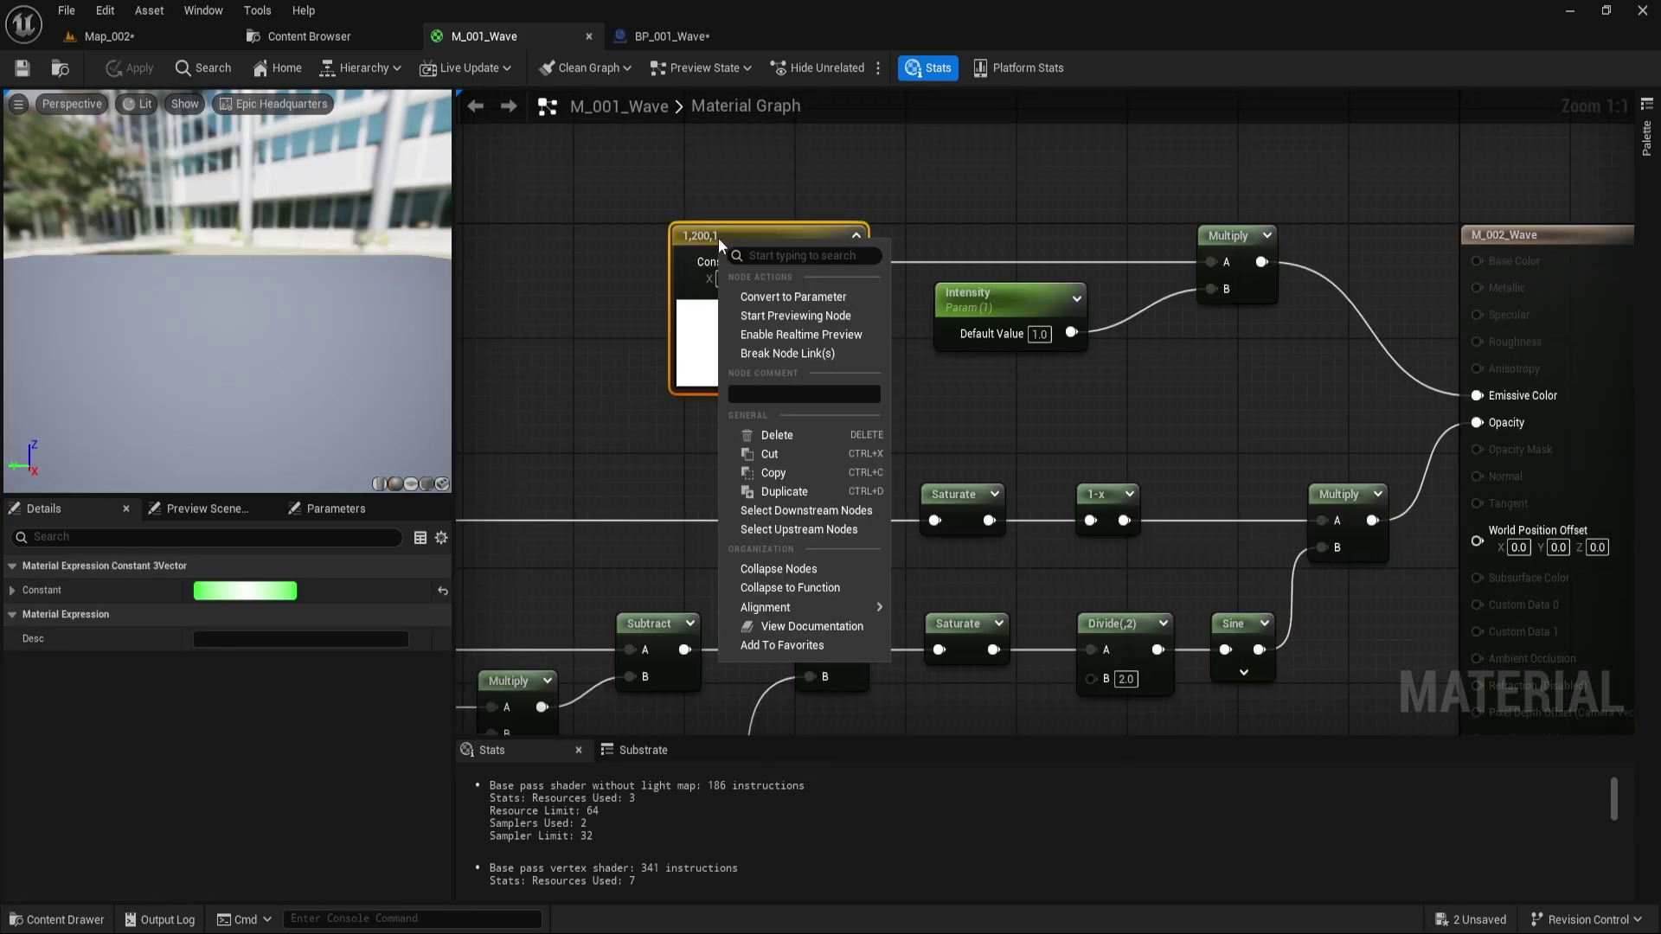
left_click(759, 297)
type("Color")
key("Return")
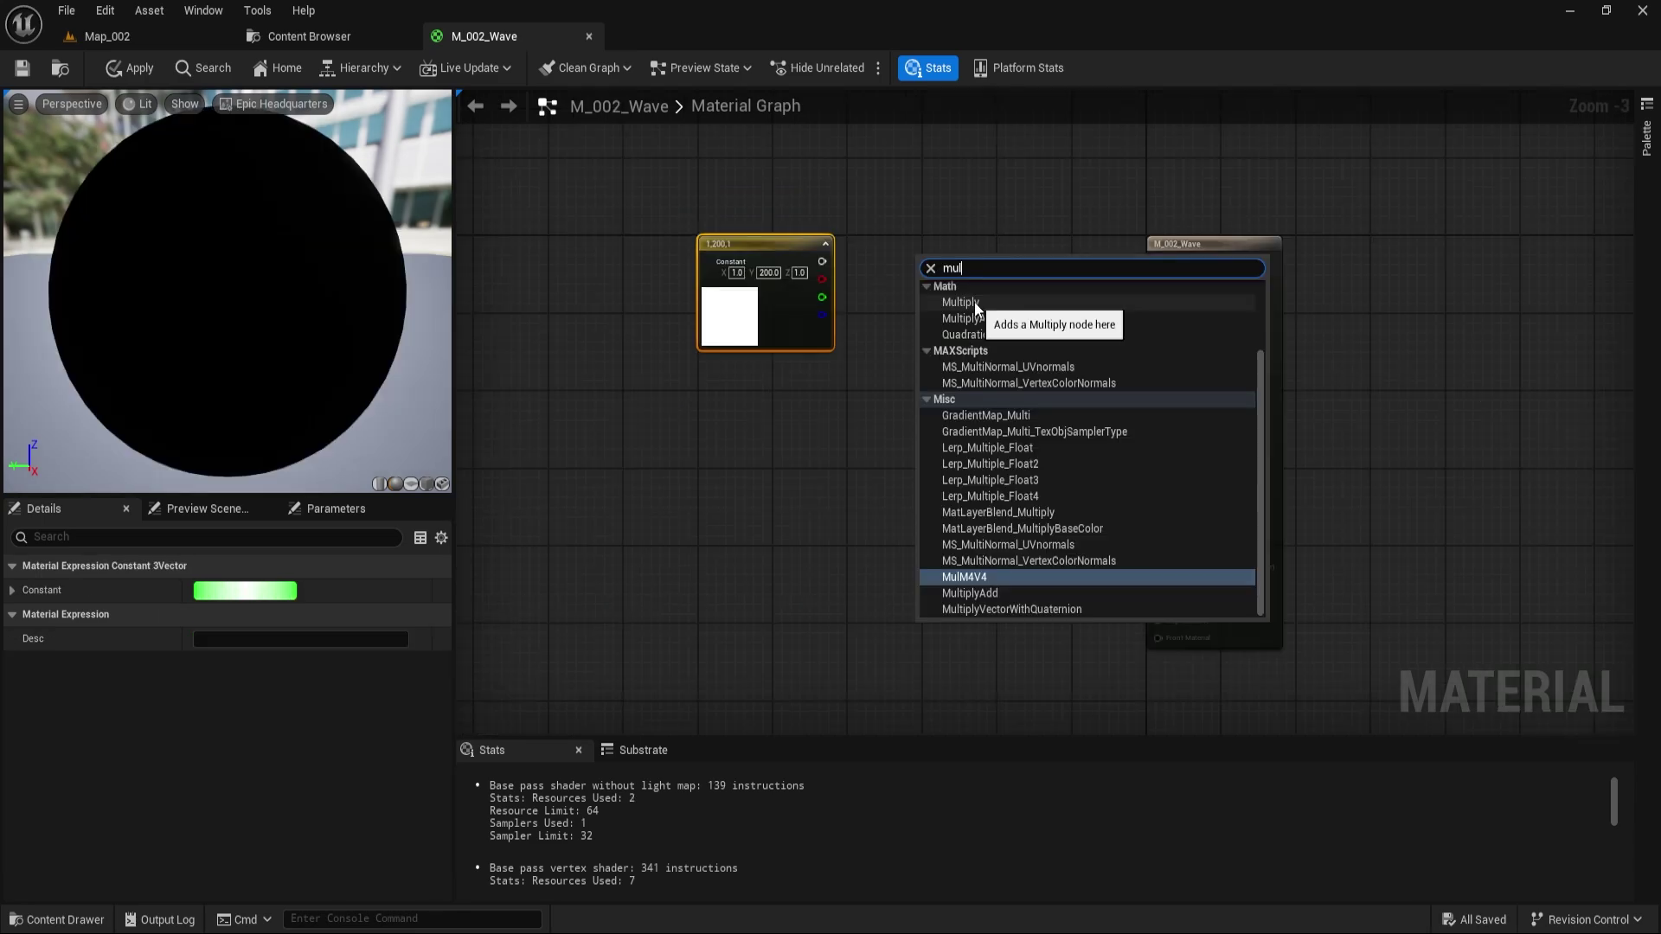
key("Return")
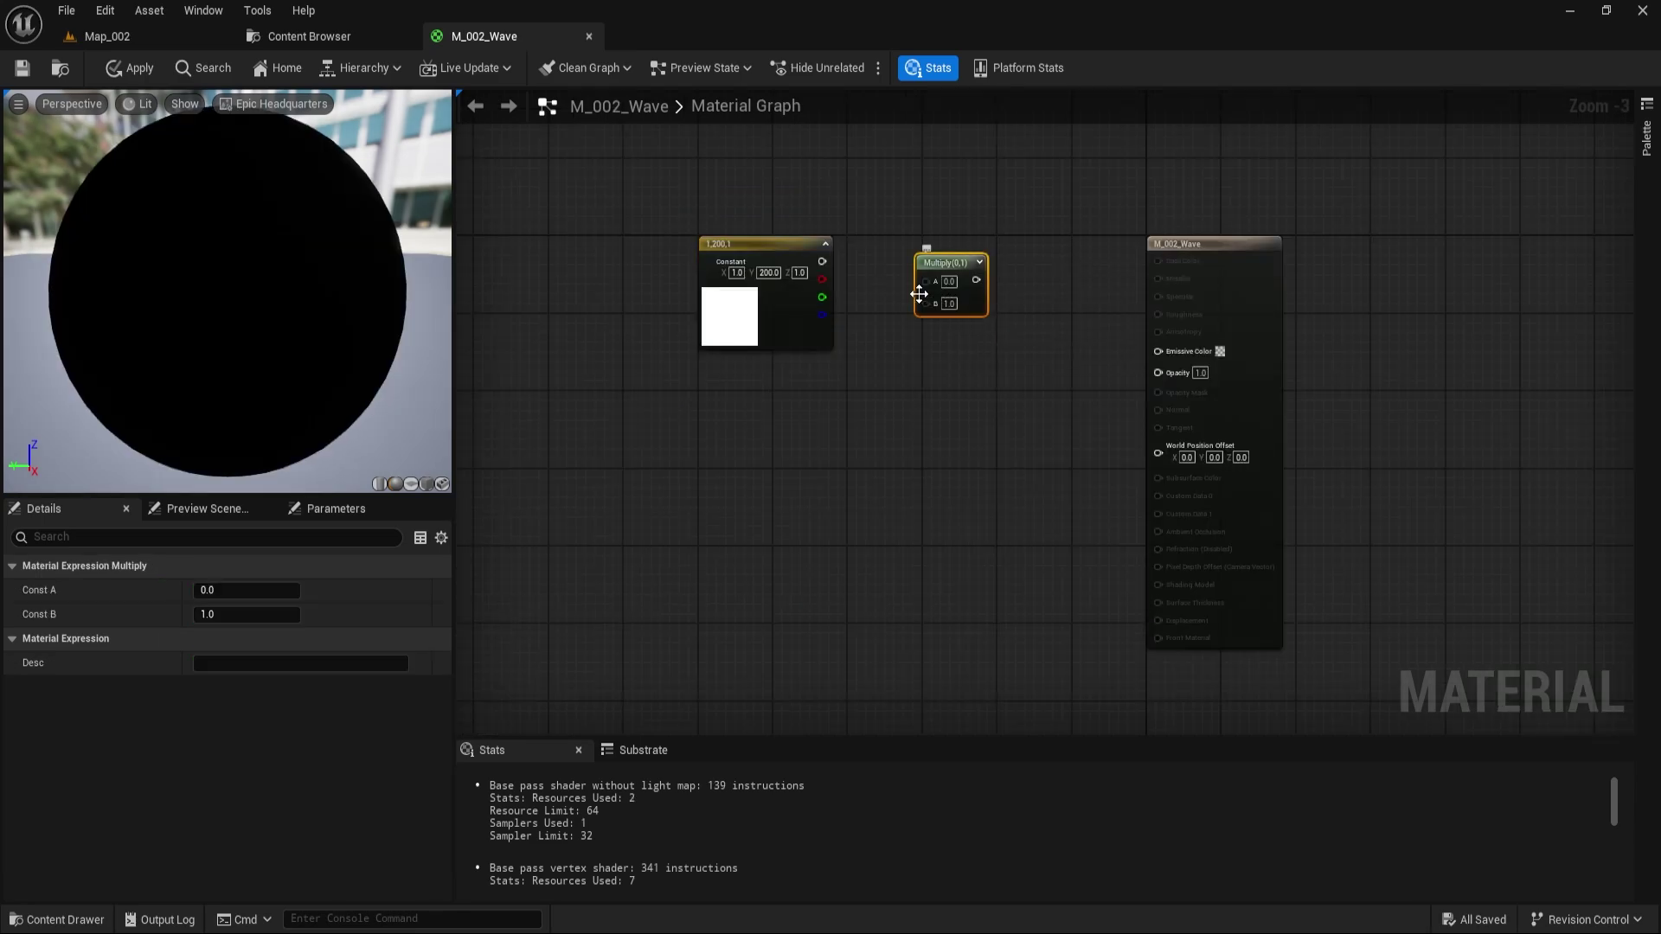
- Wire Color into Multiply A and add a scalar parameter named Intensity
scroll(875, 272, "up", 2)
left_click_drag(813, 257, 1032, 299)
right_click(889, 364)
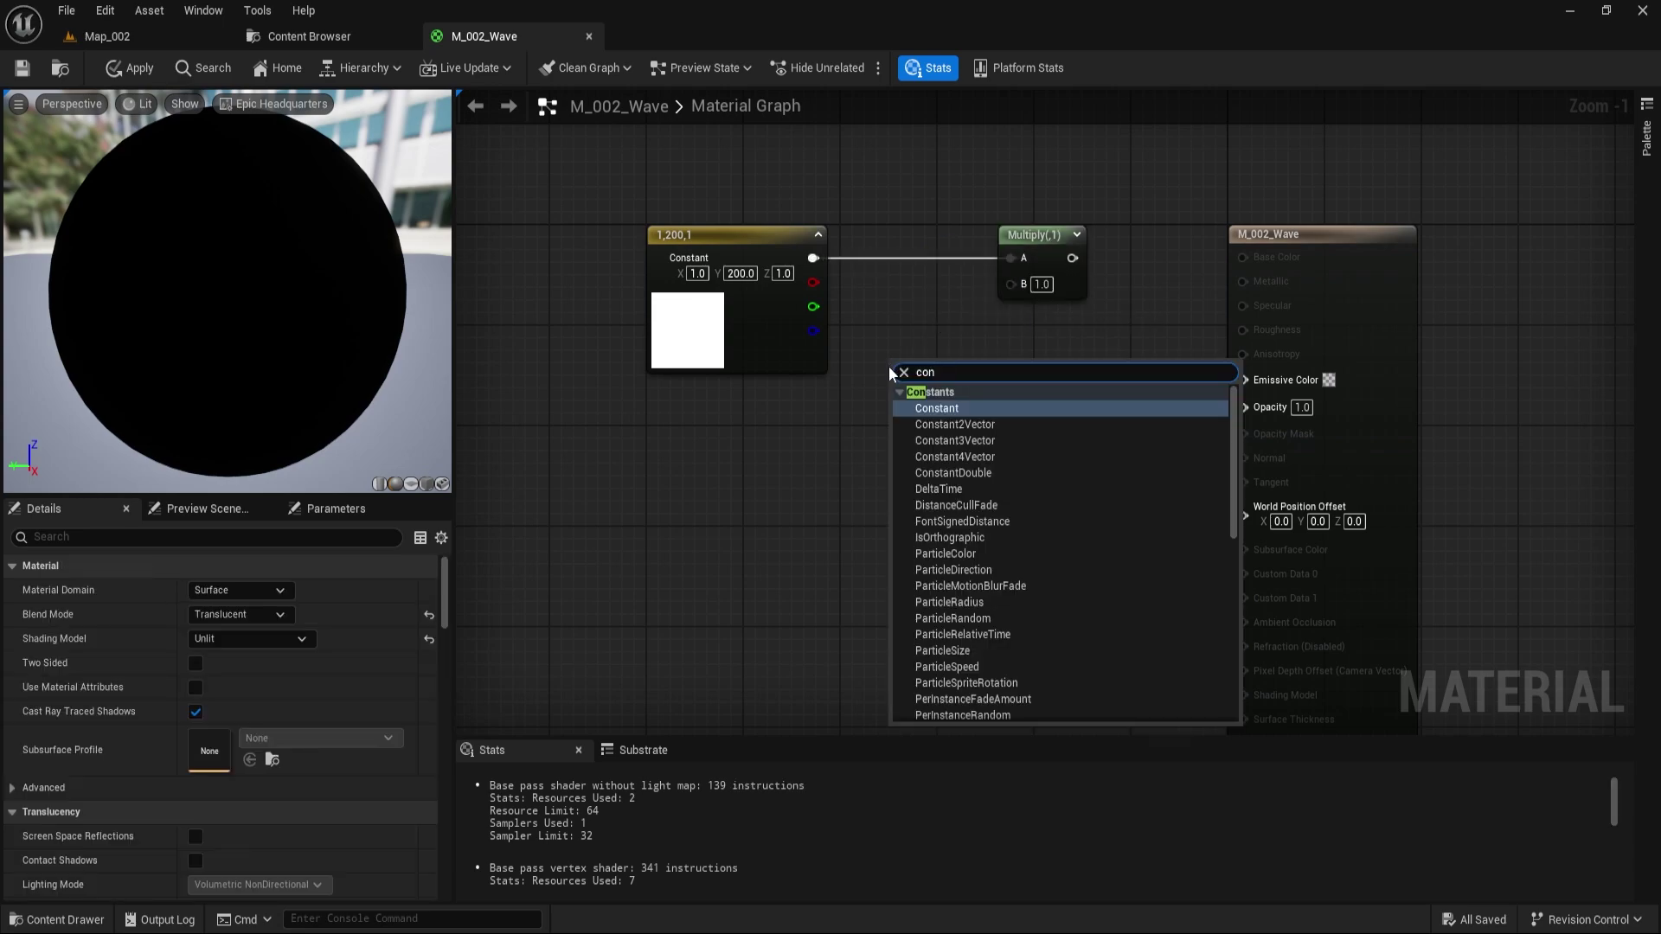
left_click(952, 402)
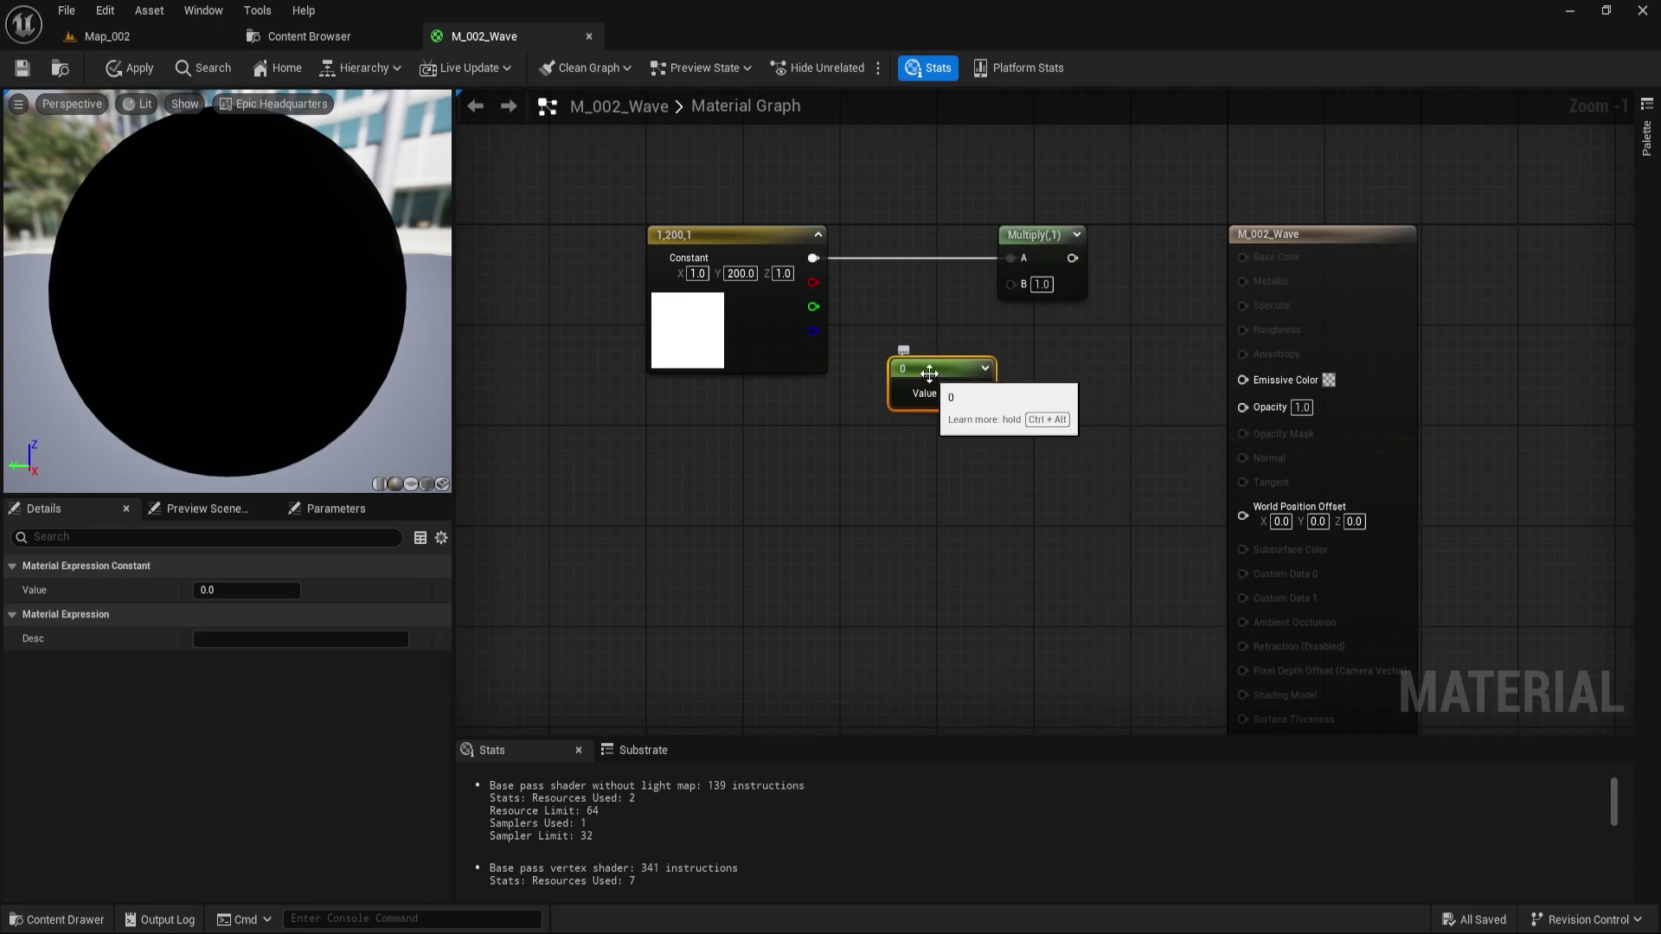
right_click(933, 369)
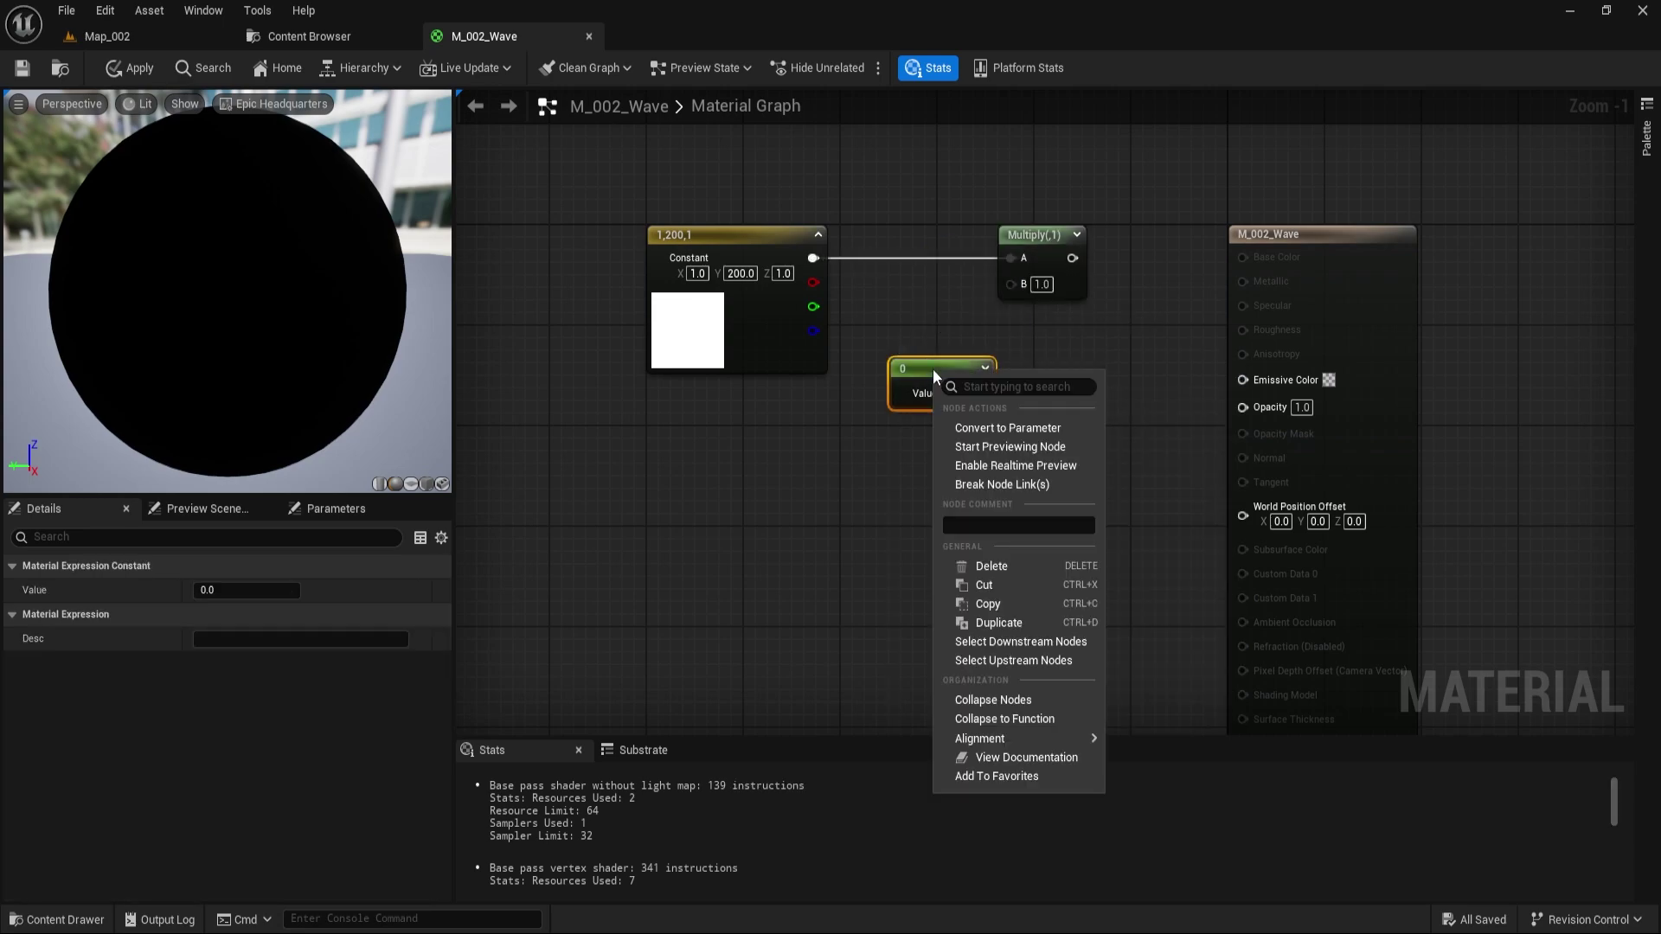
left_click(974, 427)
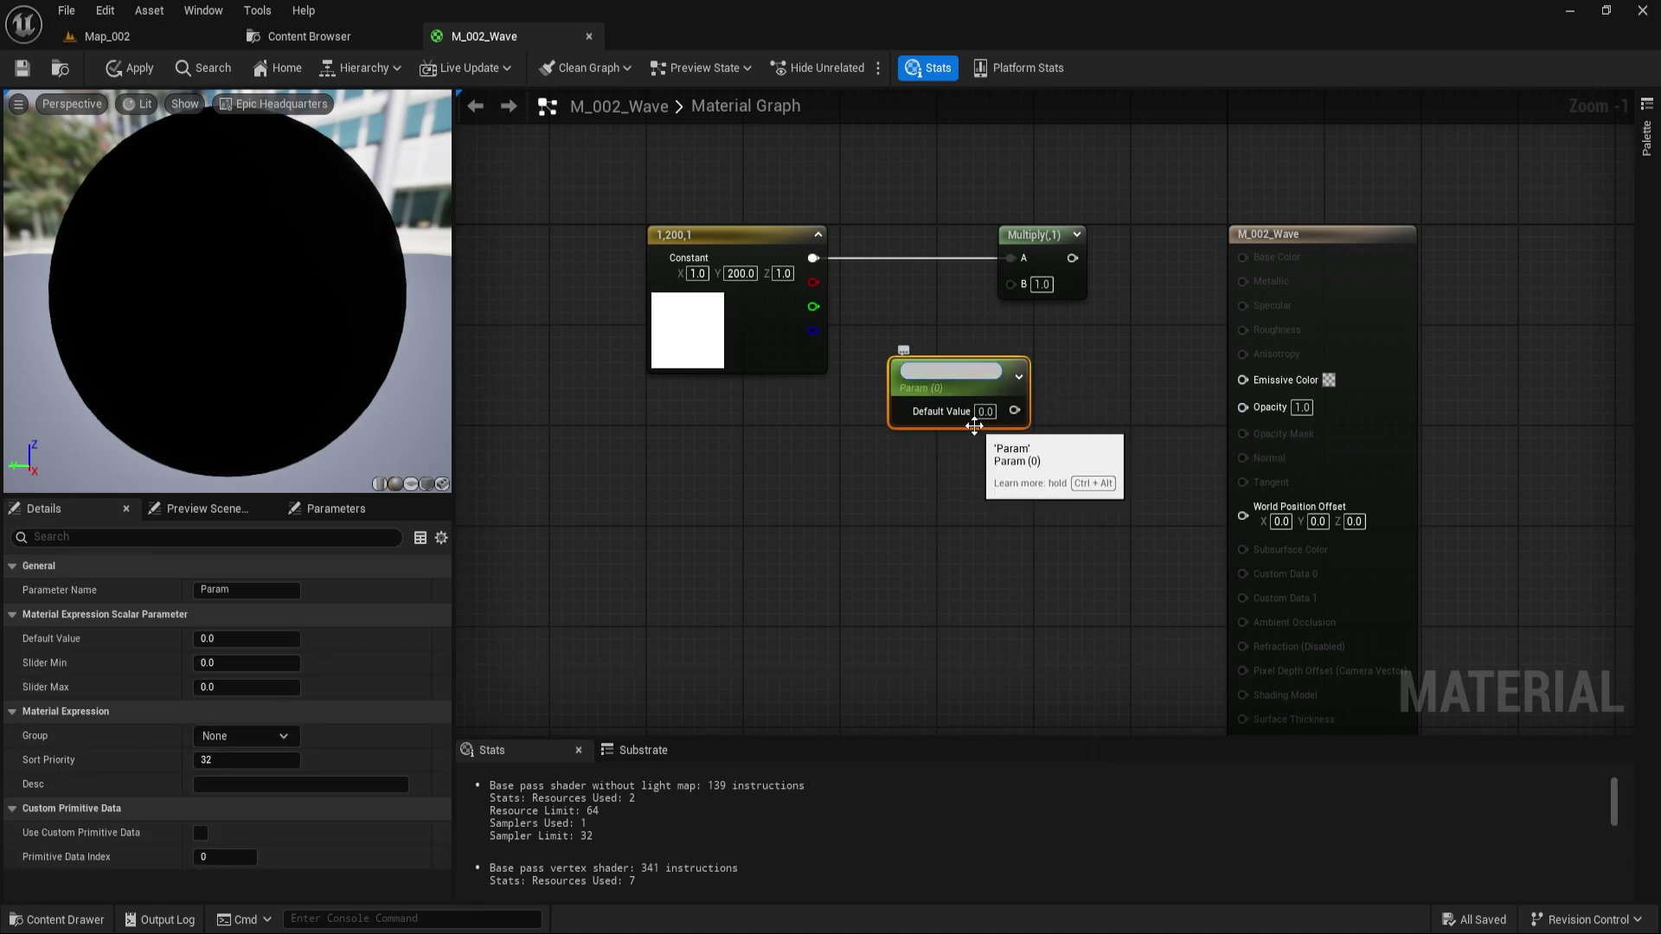
type("Intensity")
key("Return")
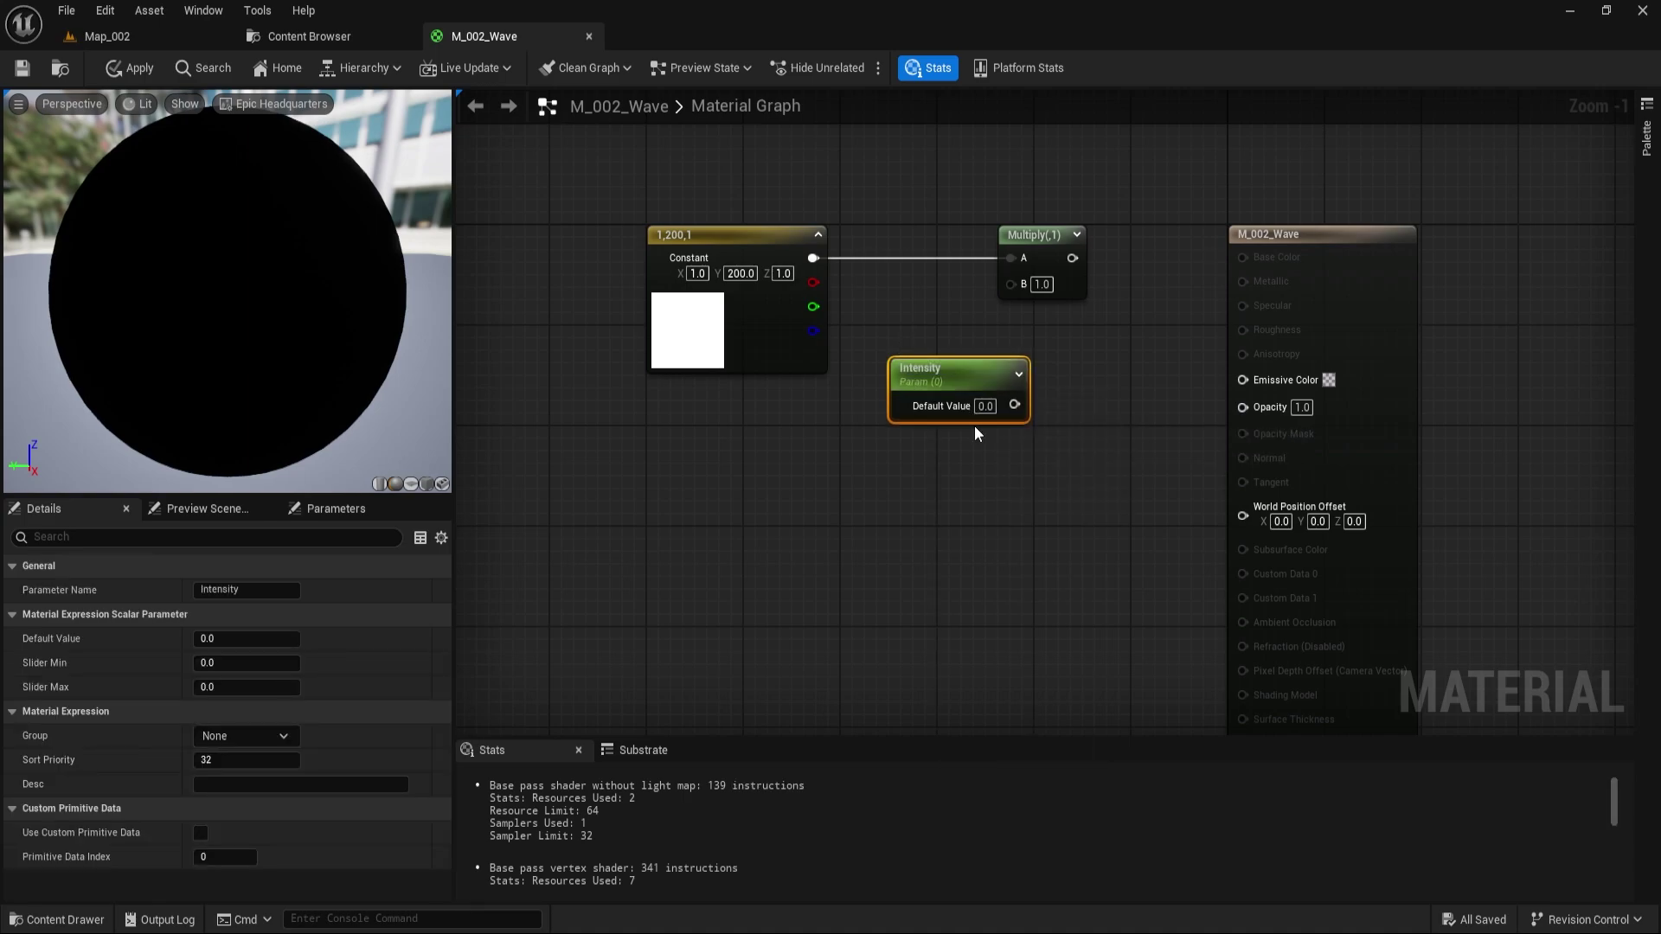
- Rearrange the Color and Intensity nodes to the left of Multiply
left_click_drag(950, 378, 1011, 283)
left_click_drag(618, 197, 891, 419)
left_click_drag(950, 356, 856, 293)
left_click(841, 356)
left_click(943, 406)
right_click_drag(955, 374, 898, 365)
- Give Intensity a default of 1.0 and wire Multiply into Emissive Color
left_click(883, 317)
type("1")
key("Return")
left_click_drag(985, 226, 1177, 349)
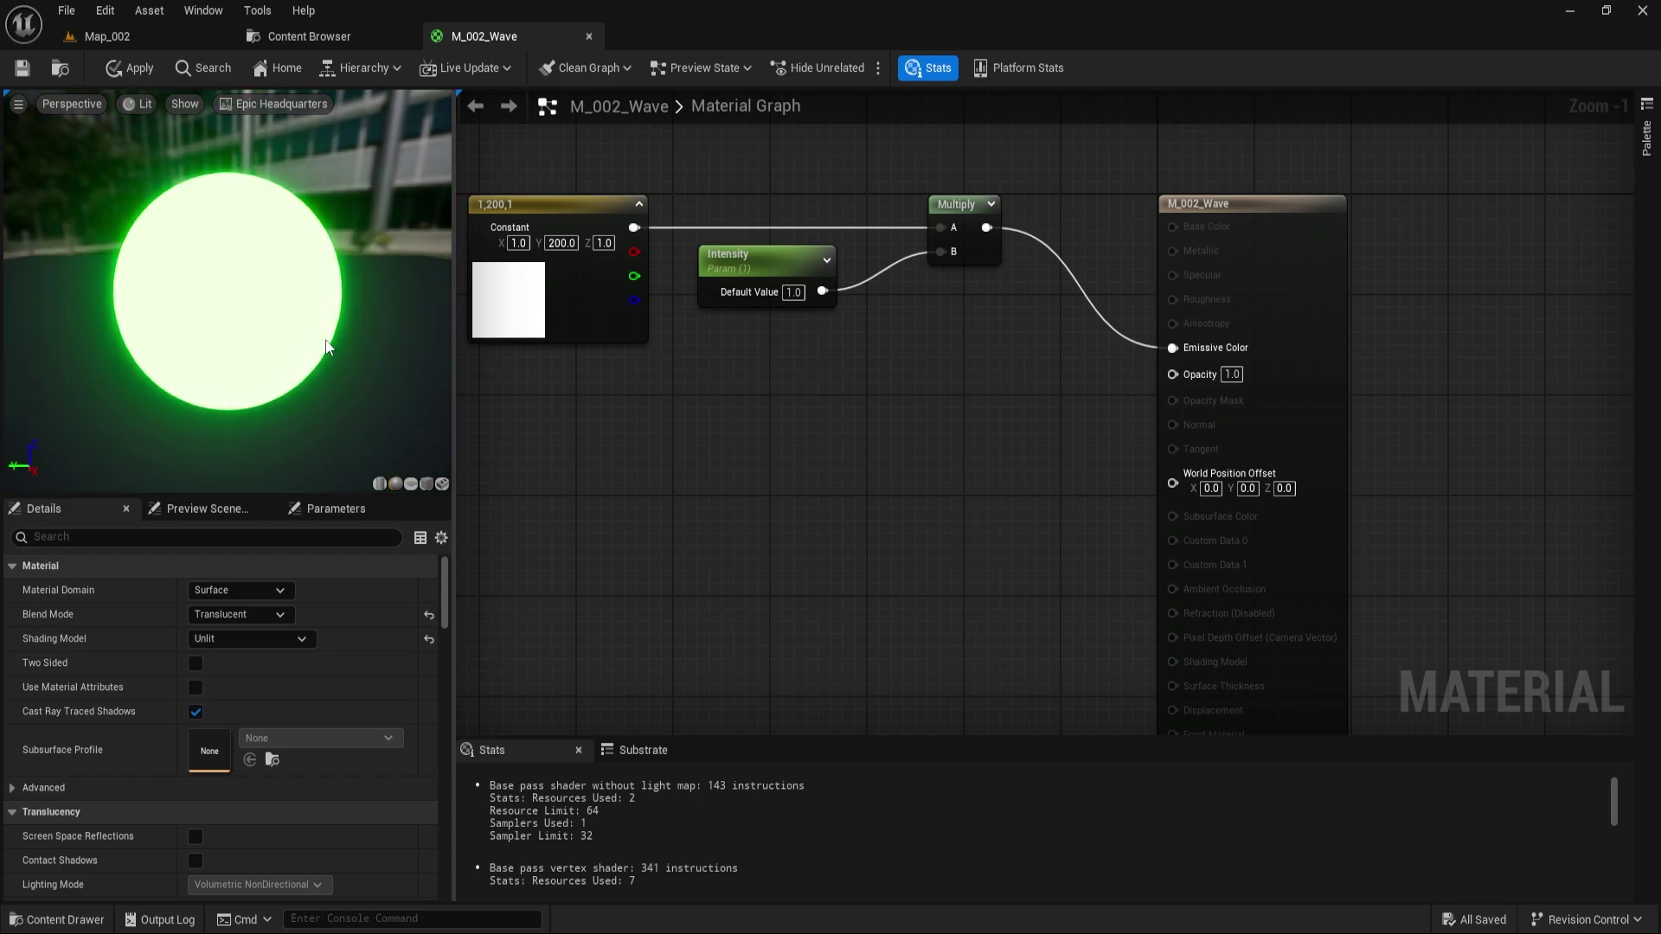
right_click_drag(828, 457, 900, 437)
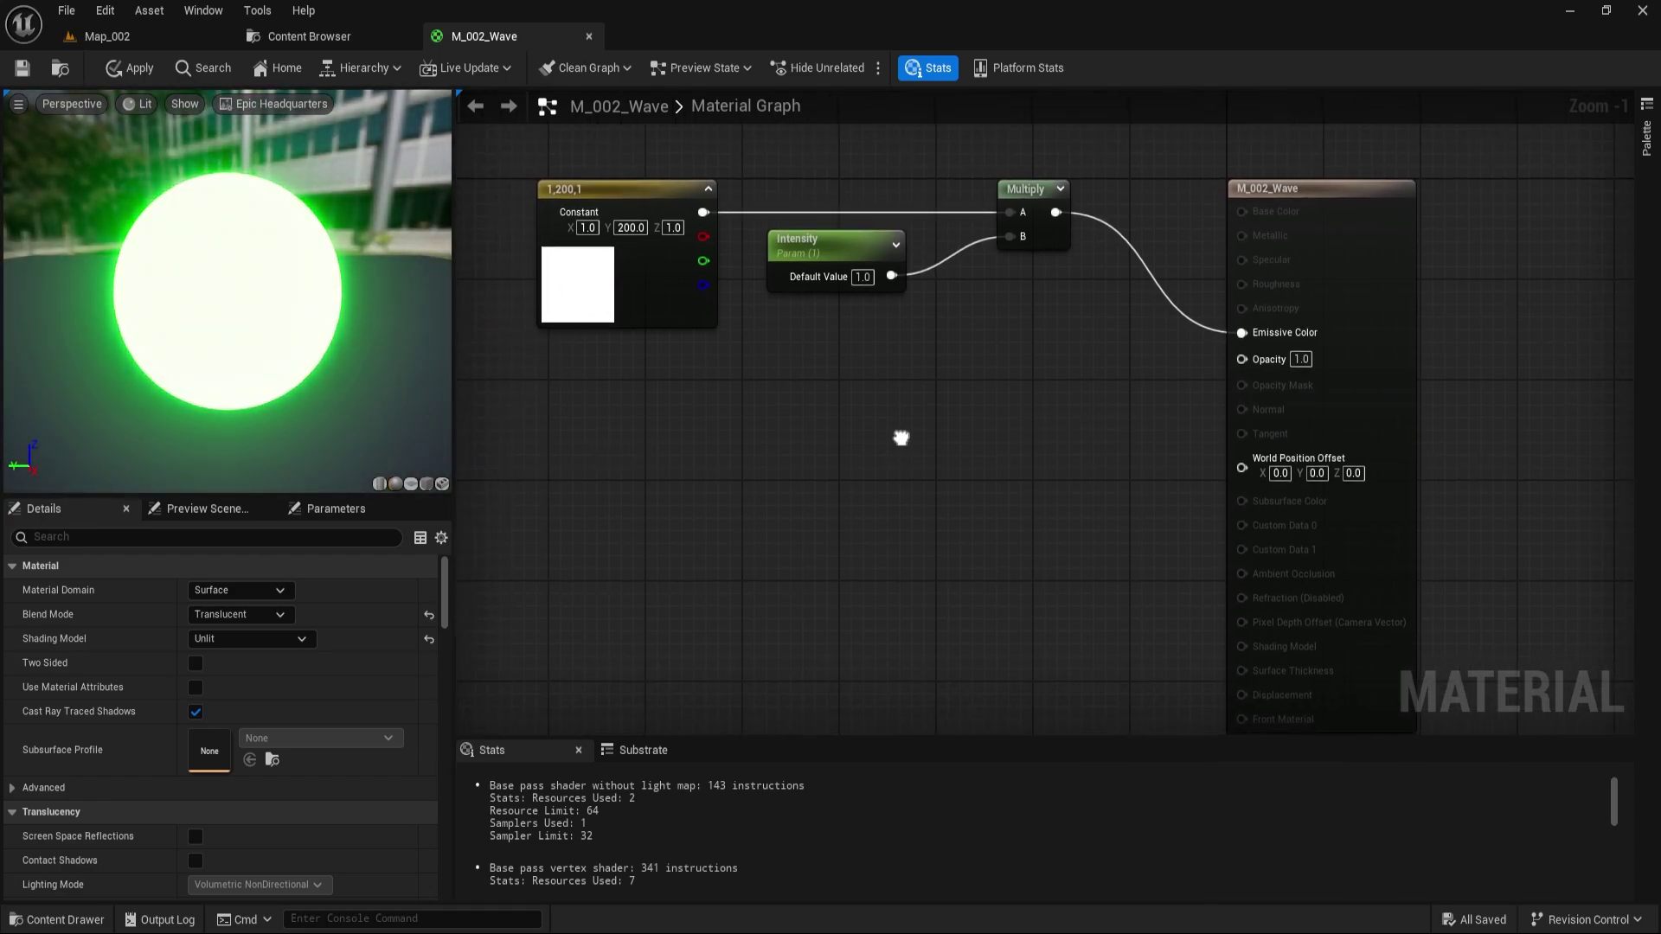
right_click_drag(752, 446, 604, 388)
- Add WorldPositionBehindTranslucency and an Object Position (Absolute) node placed beneath it
type("world position behind")
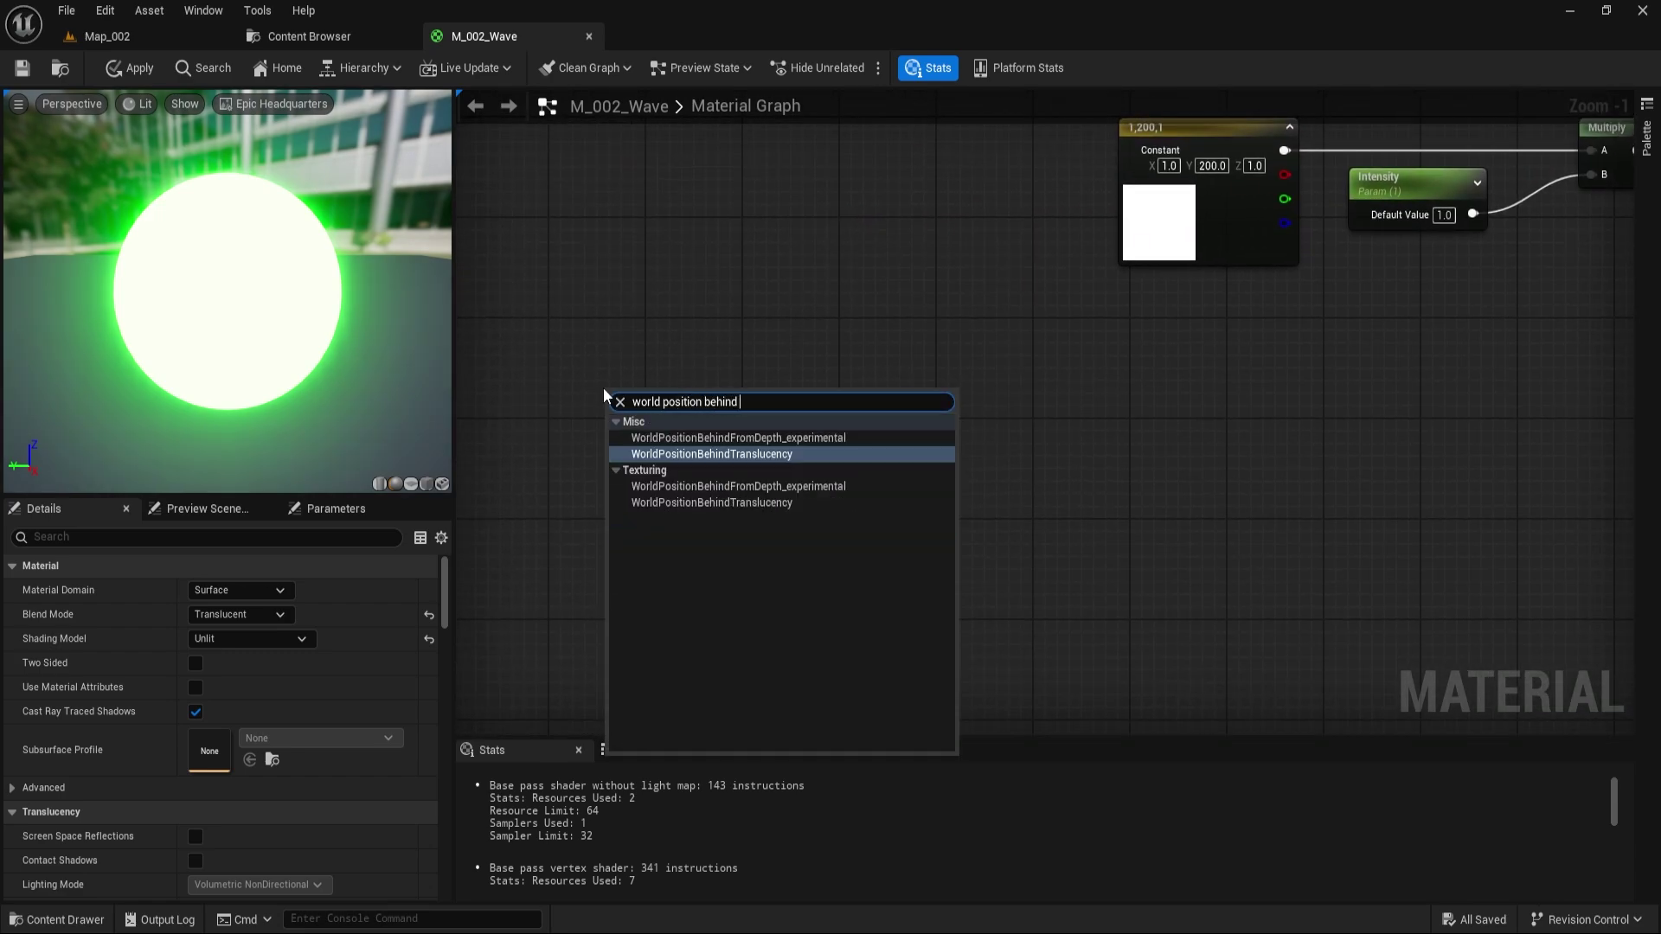
left_click(671, 460)
right_click(553, 475)
type("object pos")
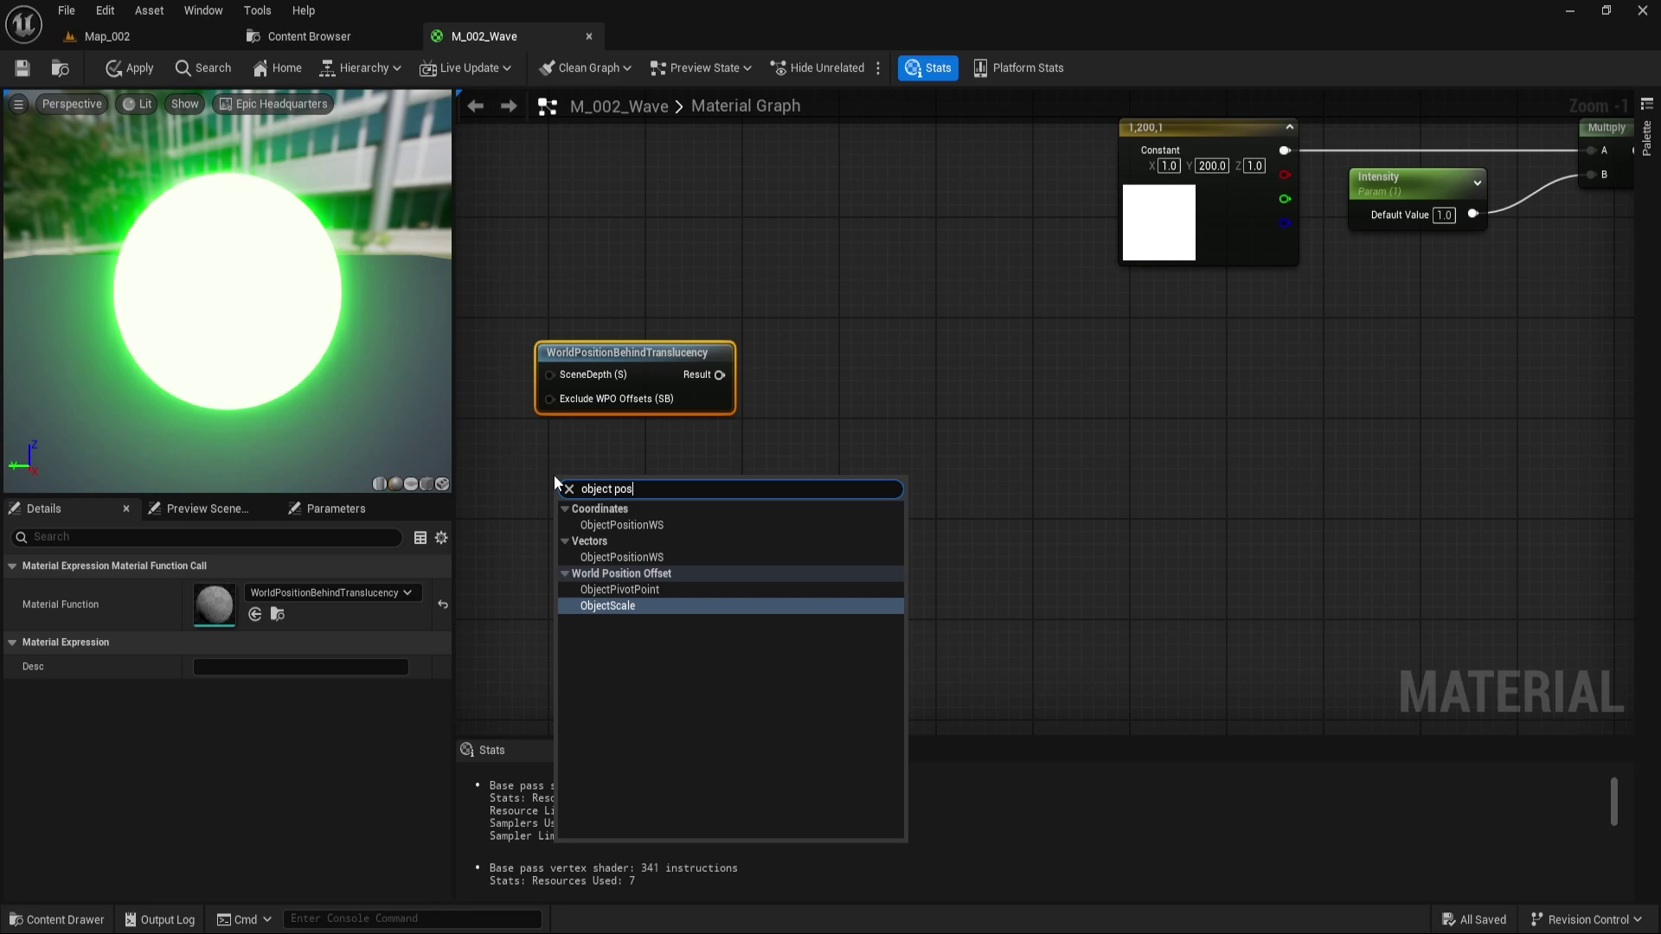
left_click(637, 526)
left_click_drag(655, 483, 647, 441)
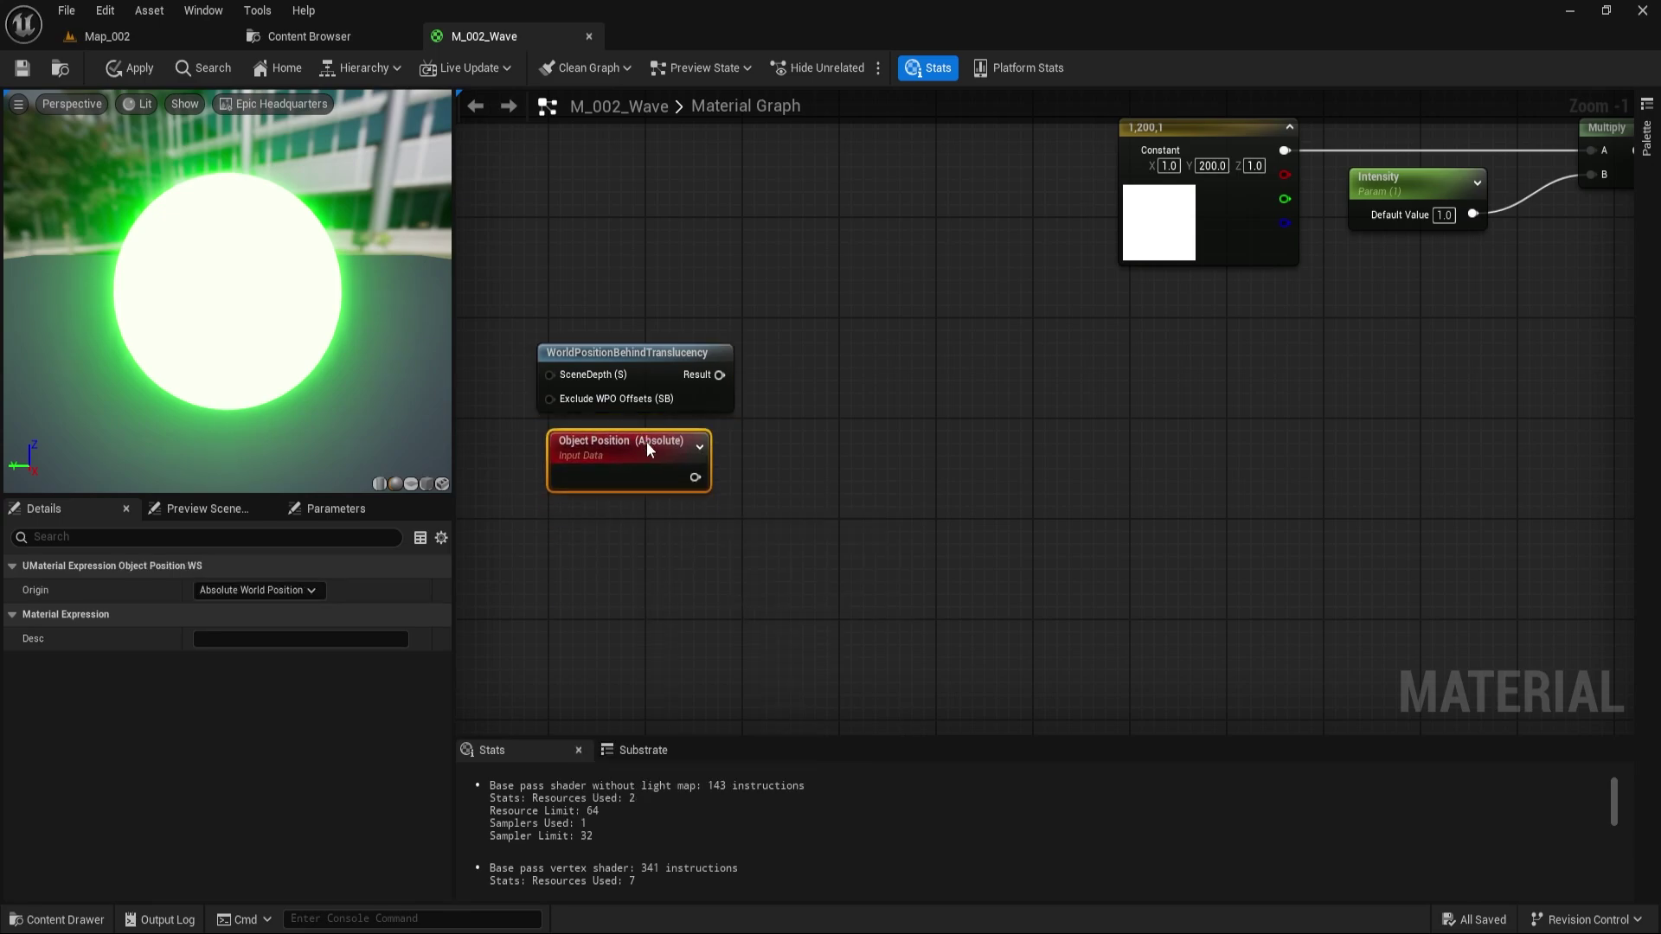
- Add a Subtract node: world position Result into A, Object Position into B
right_click(785, 372)
type("sub")
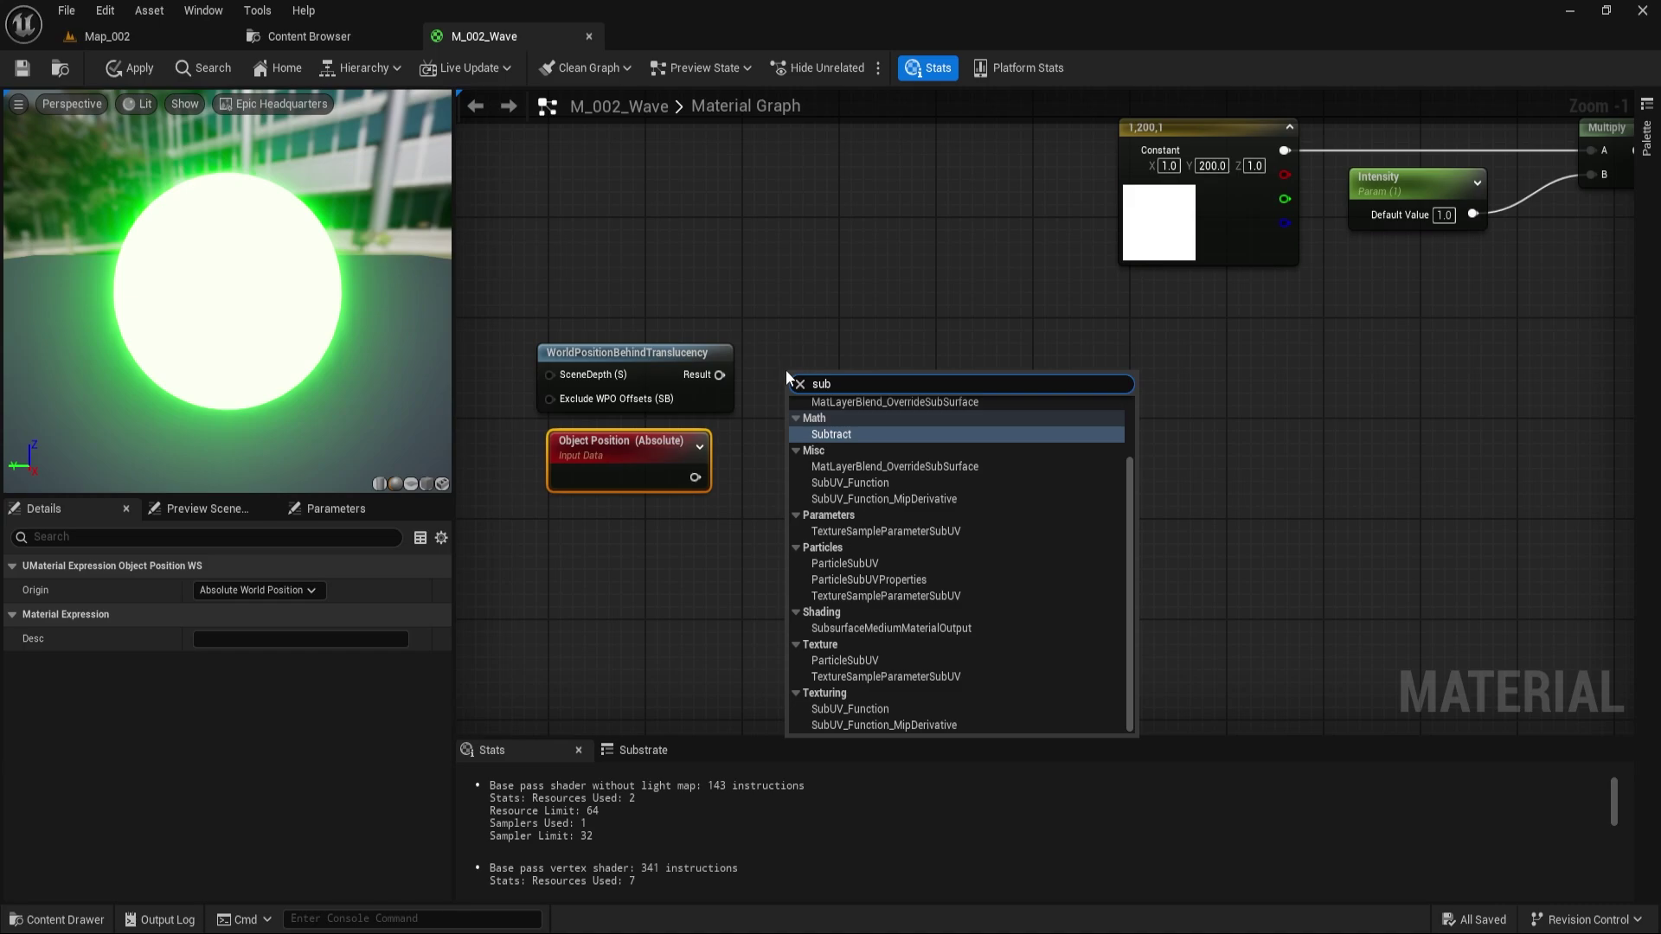
left_click(863, 434)
left_click_drag(722, 374, 799, 403)
left_click_drag(694, 478, 801, 433)
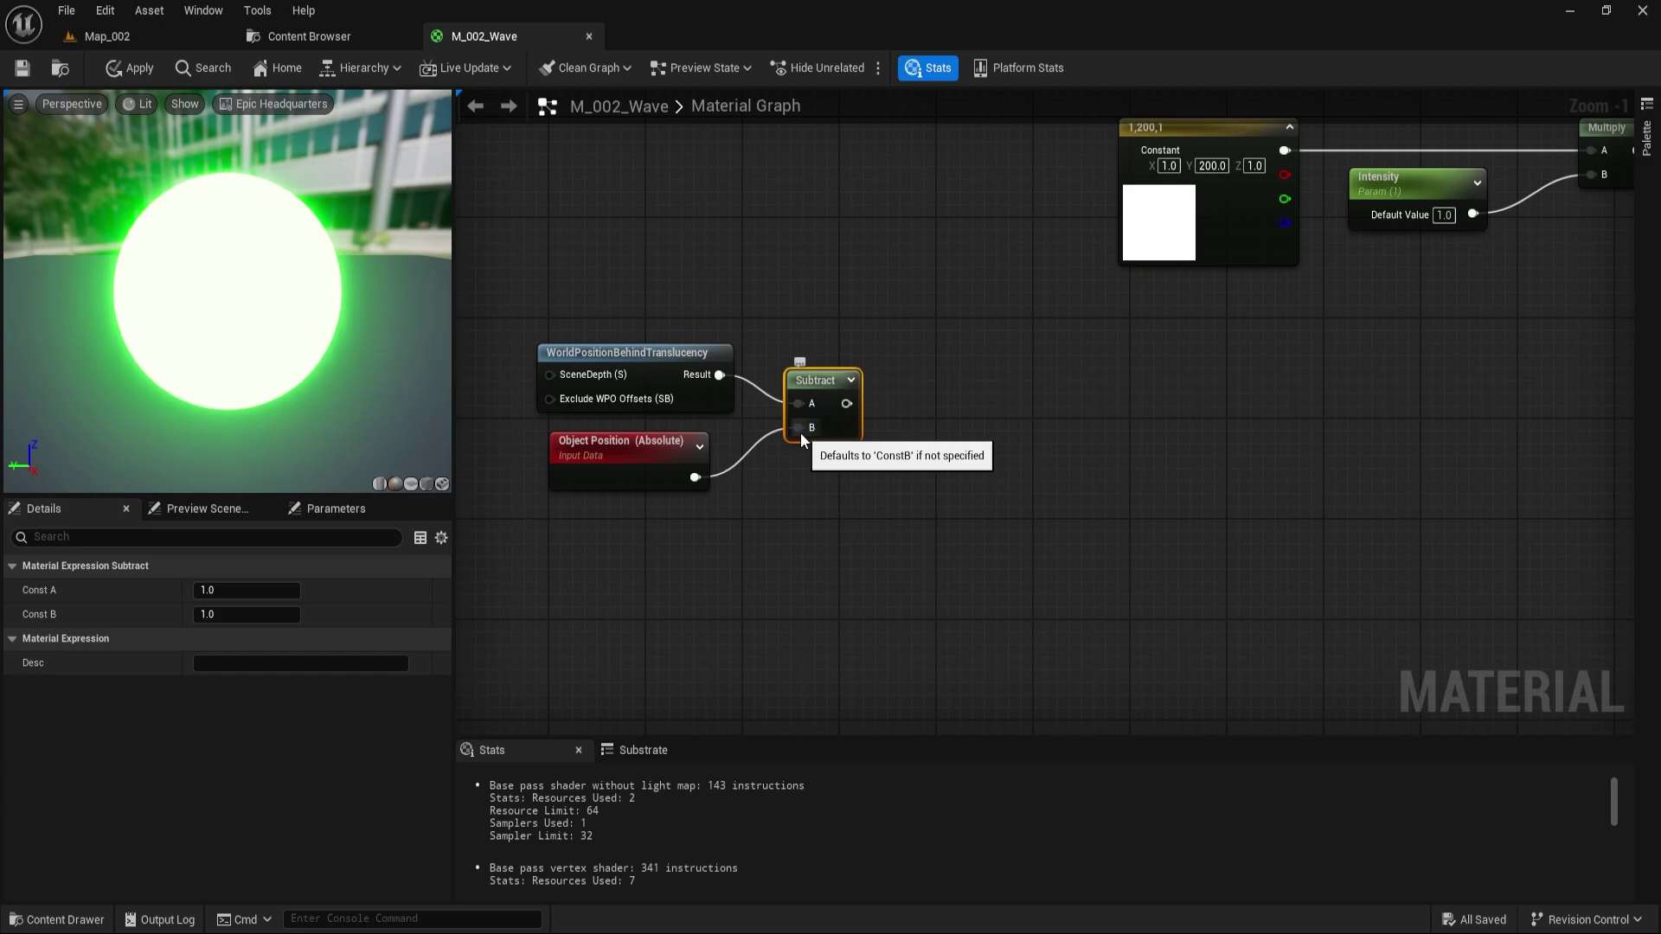
- Feed the Subtract result into a new Length node
right_click(922, 375)
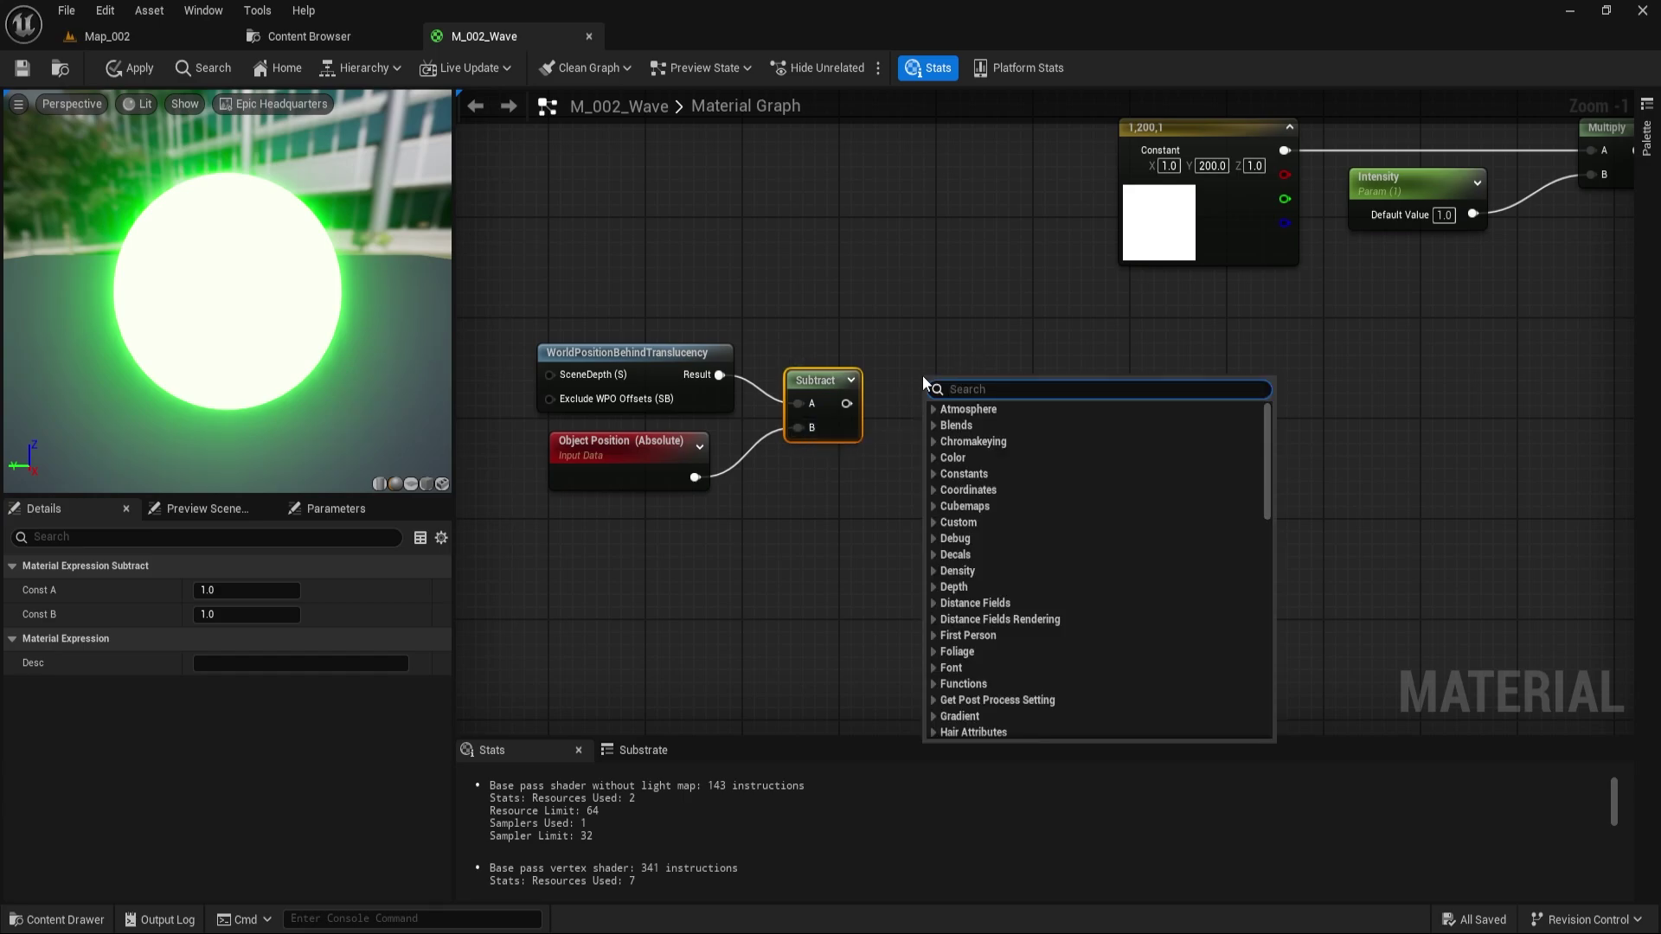
type("lengt")
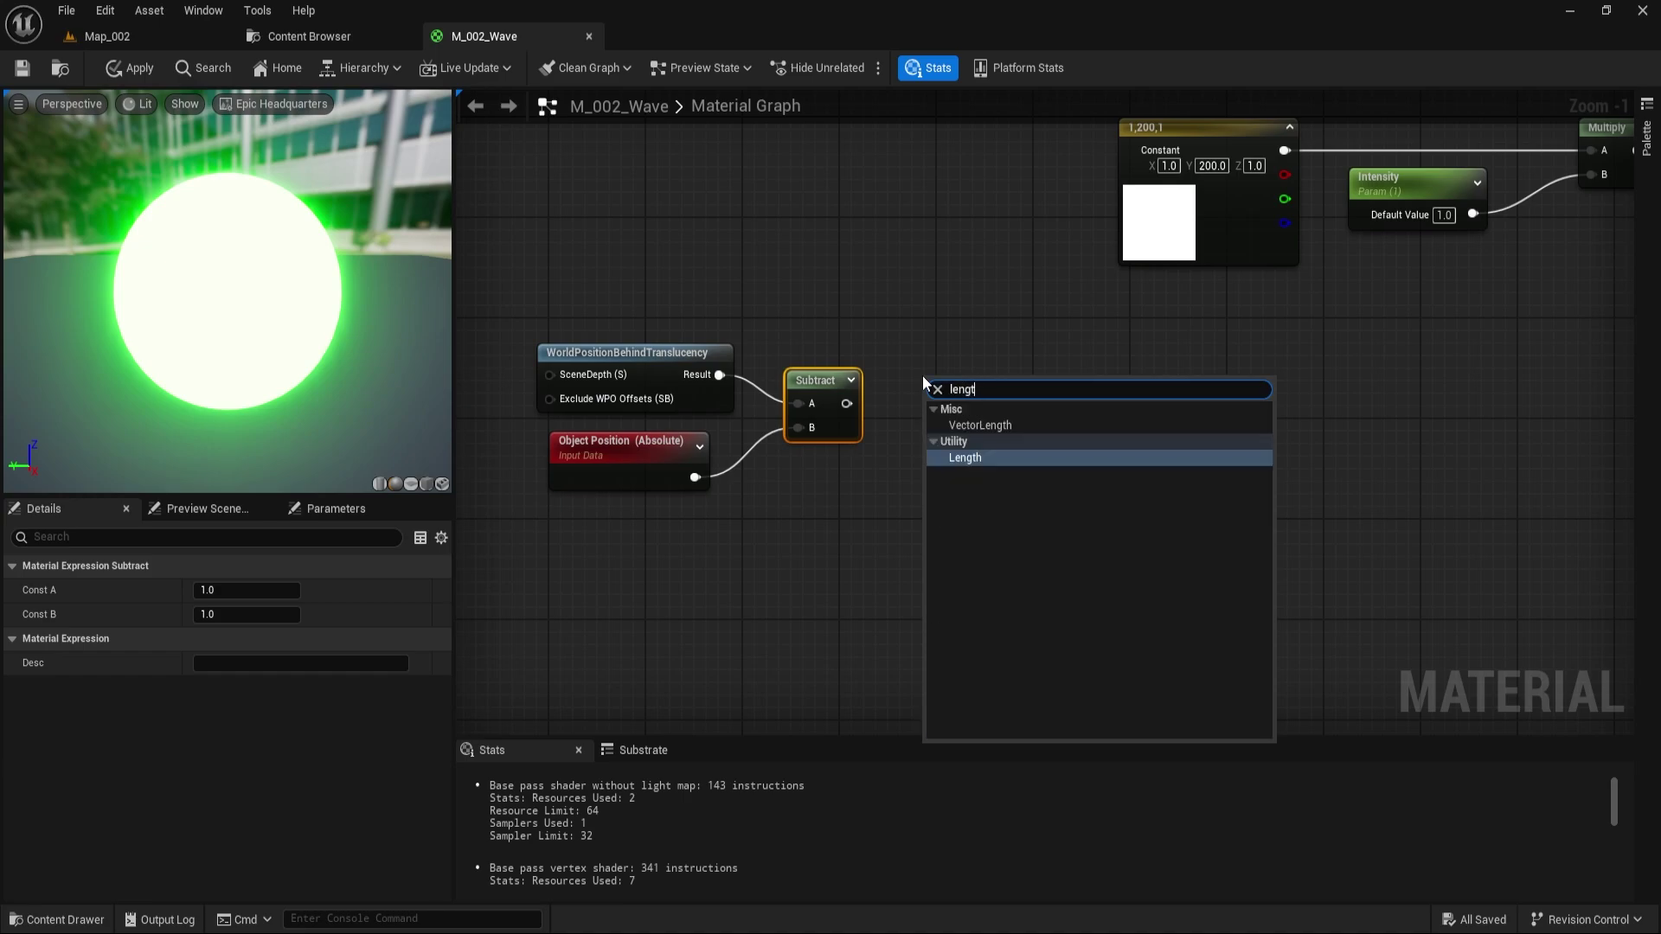
left_click(960, 458)
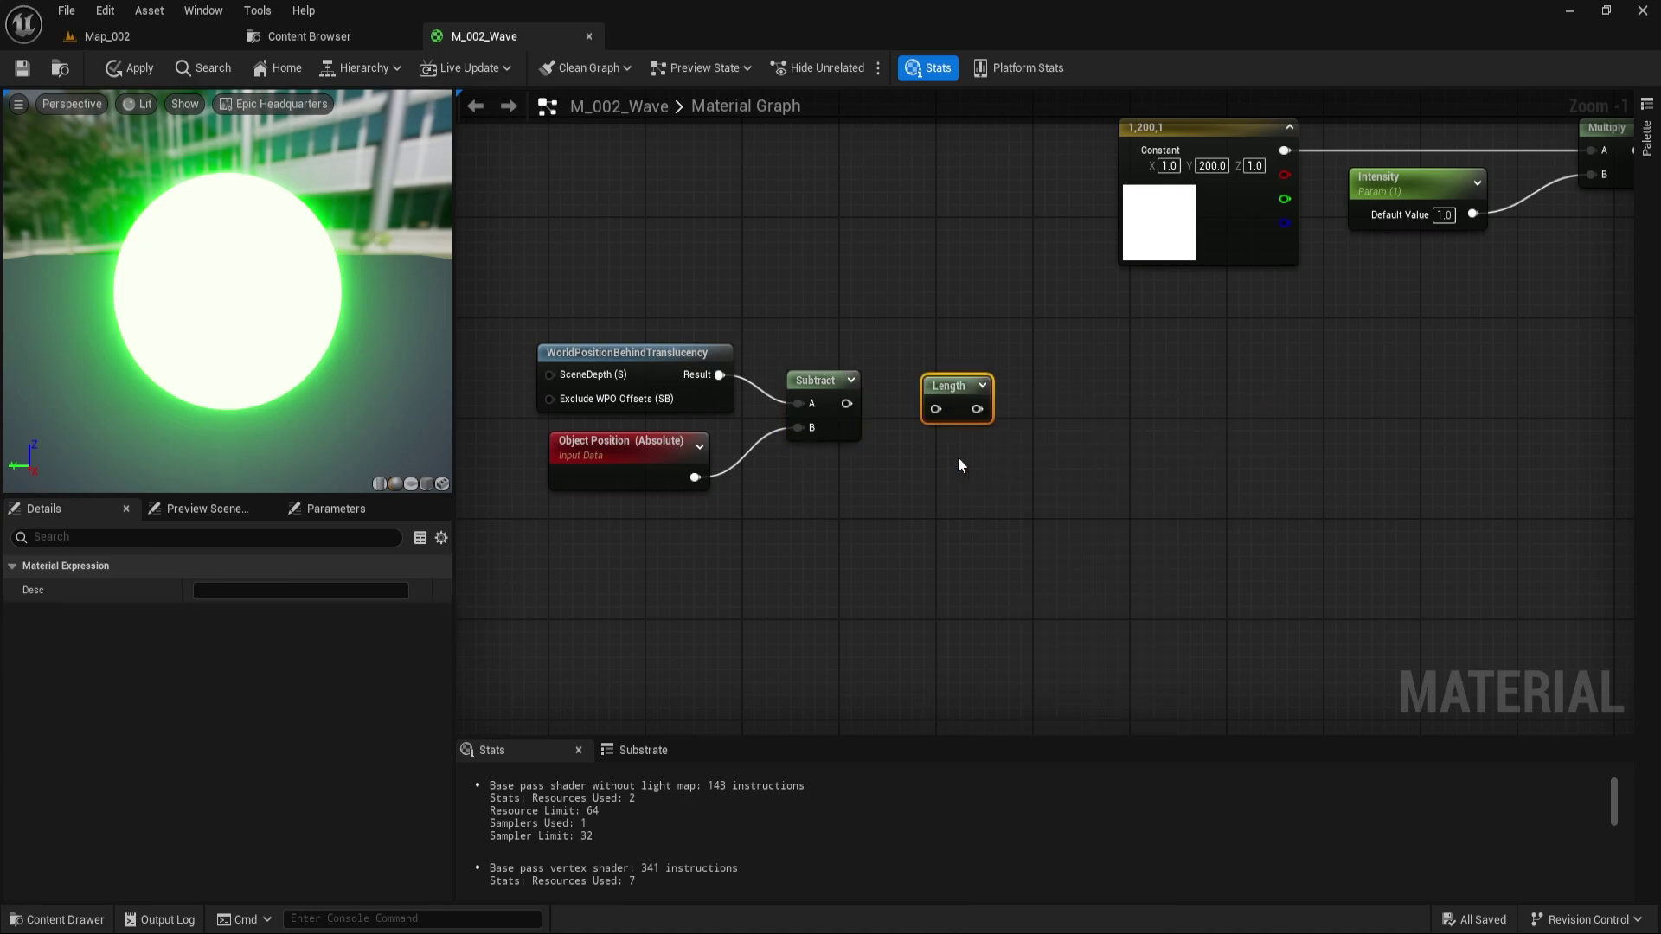
left_click_drag(846, 403, 950, 390)
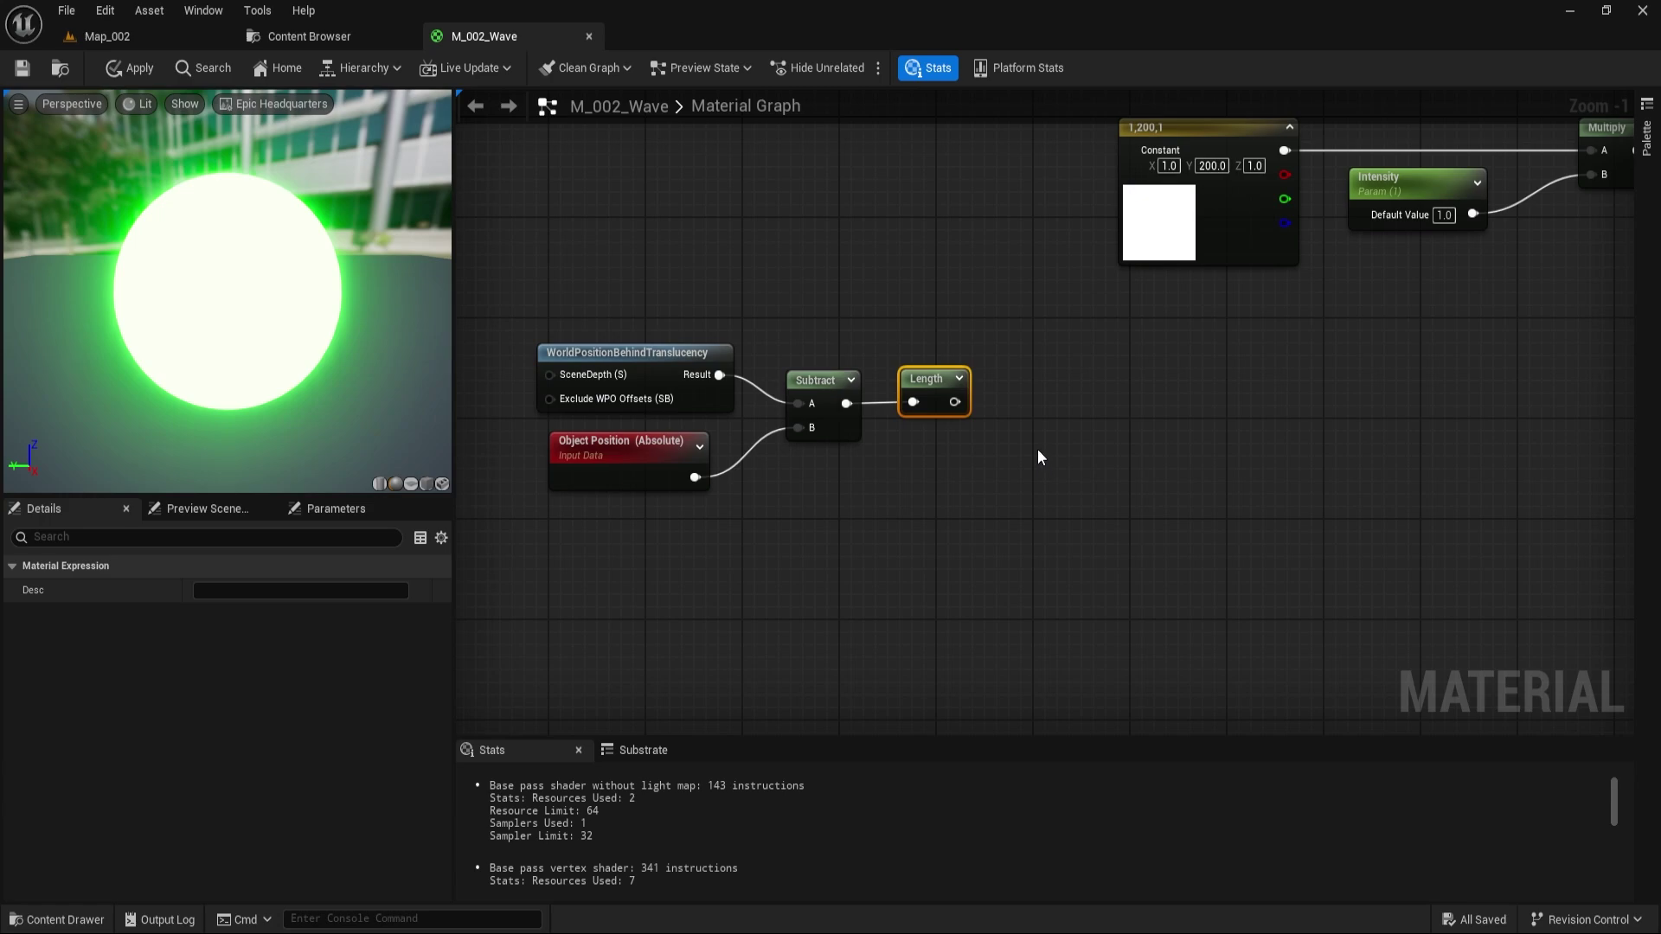
left_click(1036, 449)
right_click_drag(1036, 449, 949, 441)
- Divide the Length by Object Radius, wired into Divide's B input
right_click(941, 373)
type("div")
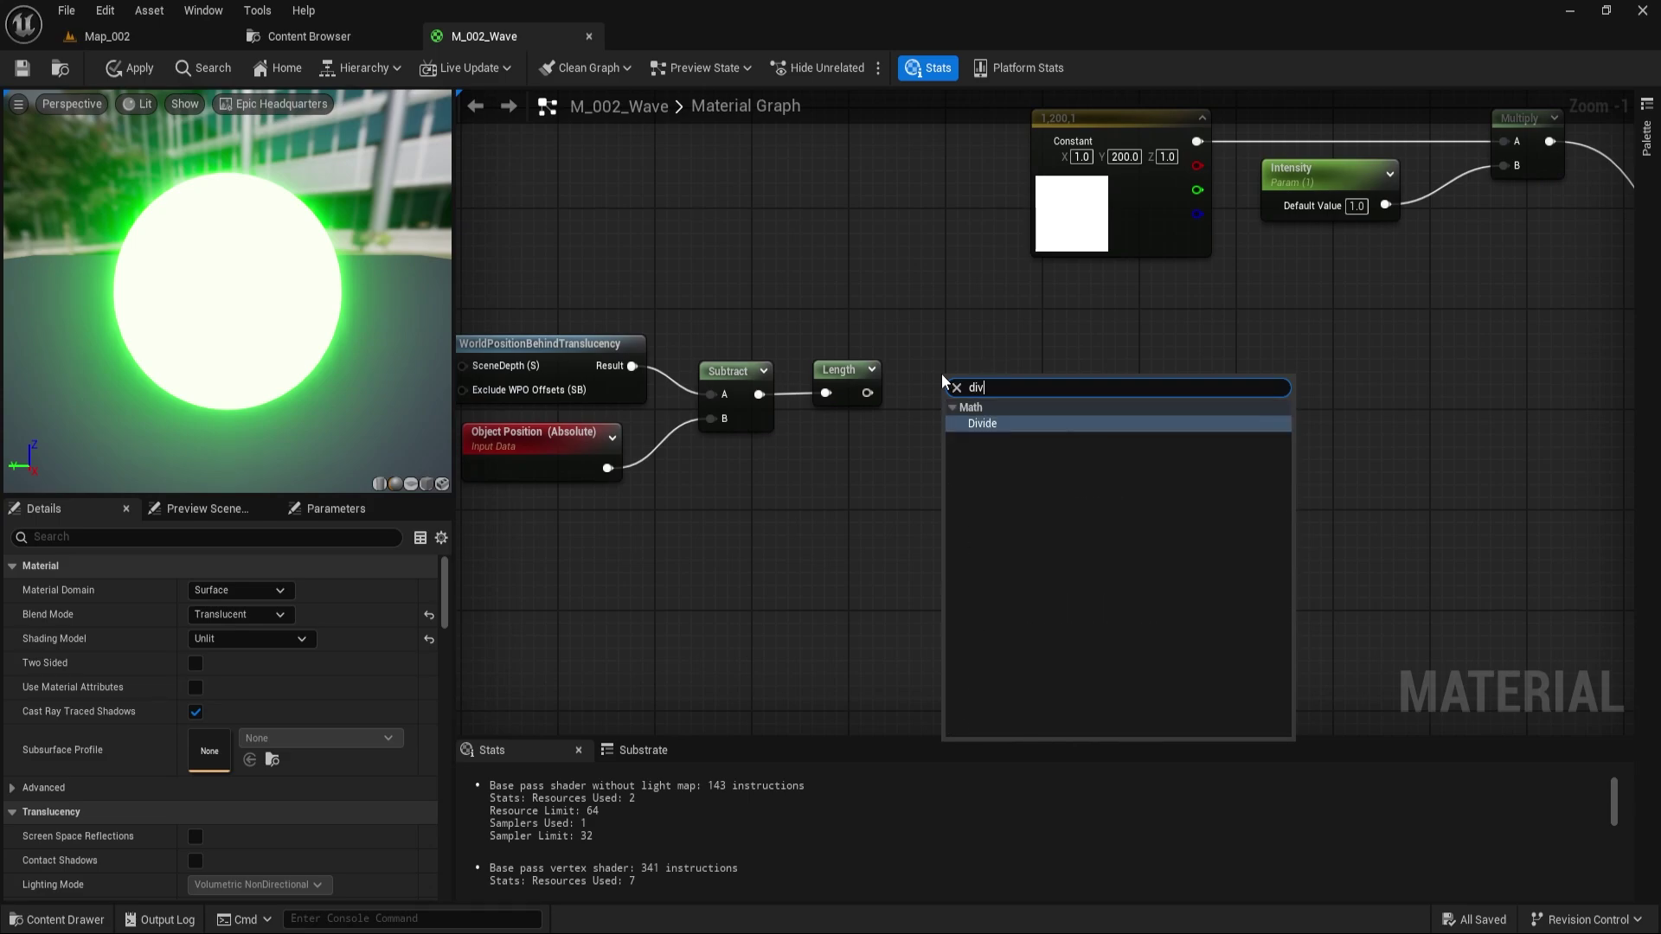
left_click(974, 423)
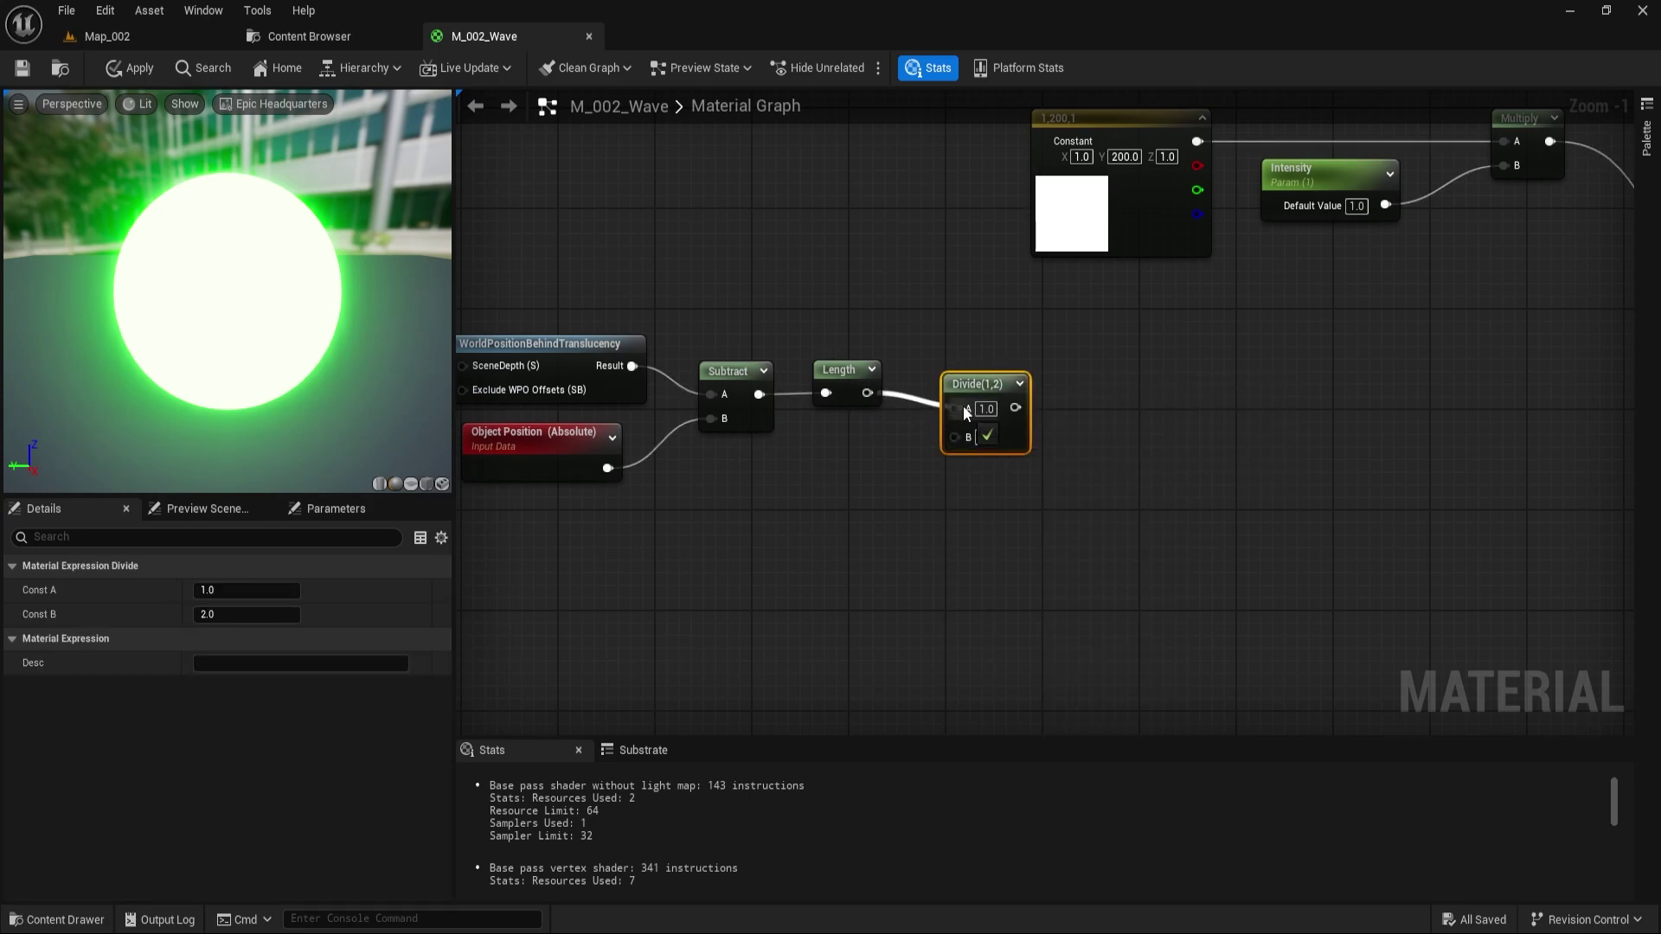
right_click(777, 459)
type("object radi")
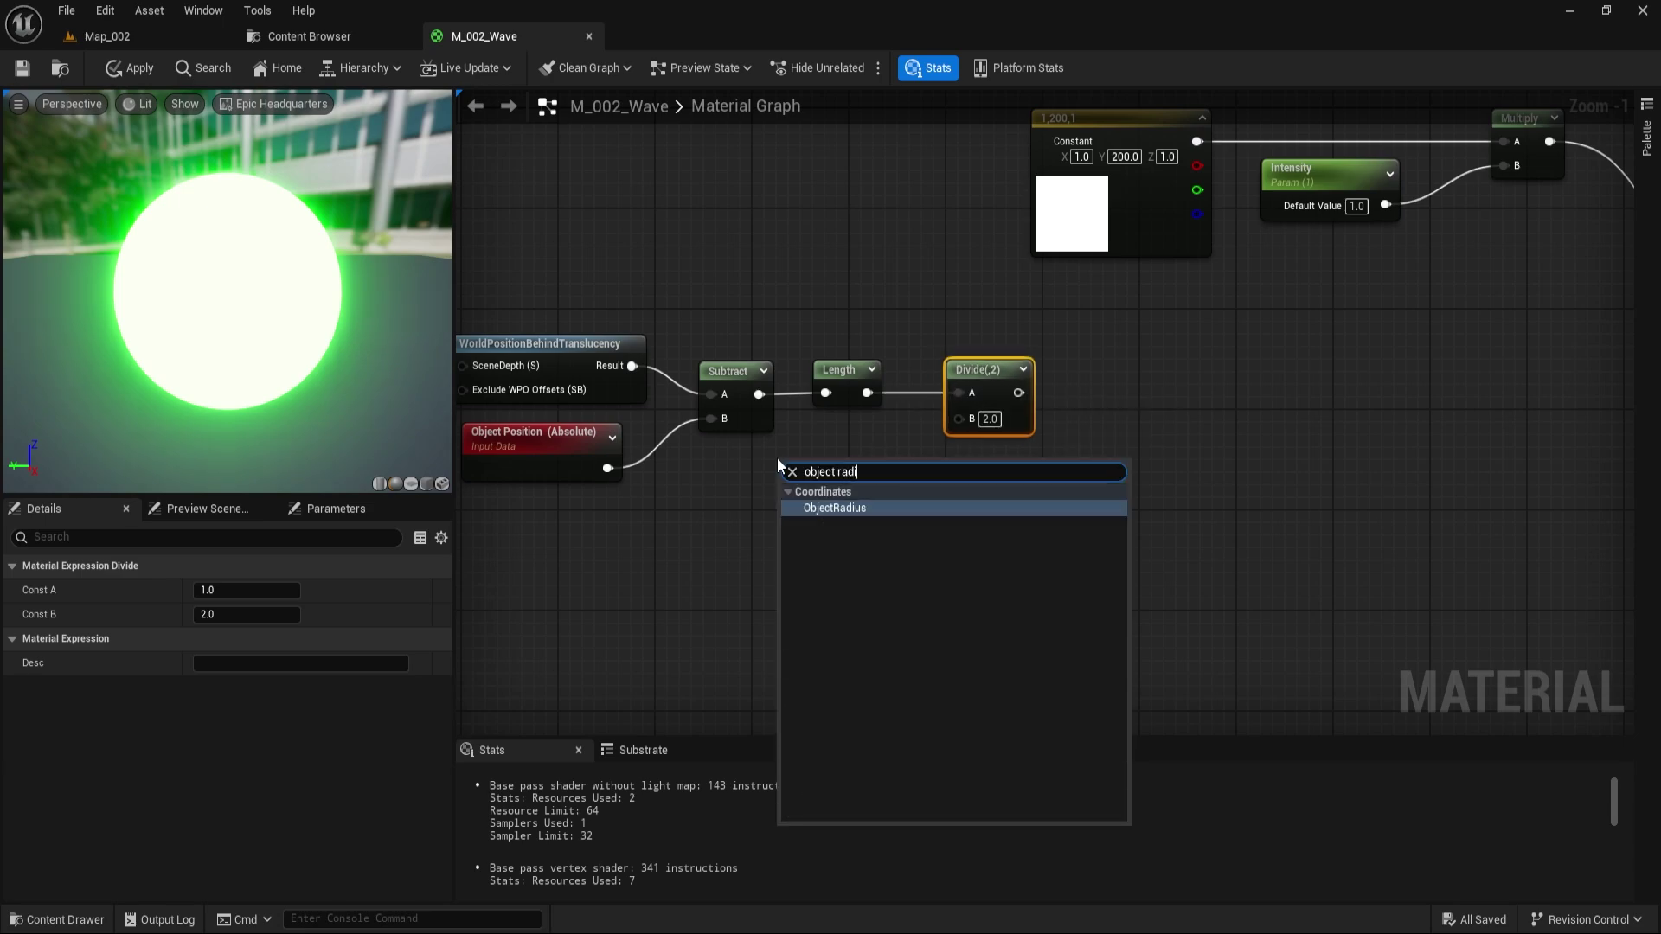
left_click(839, 509)
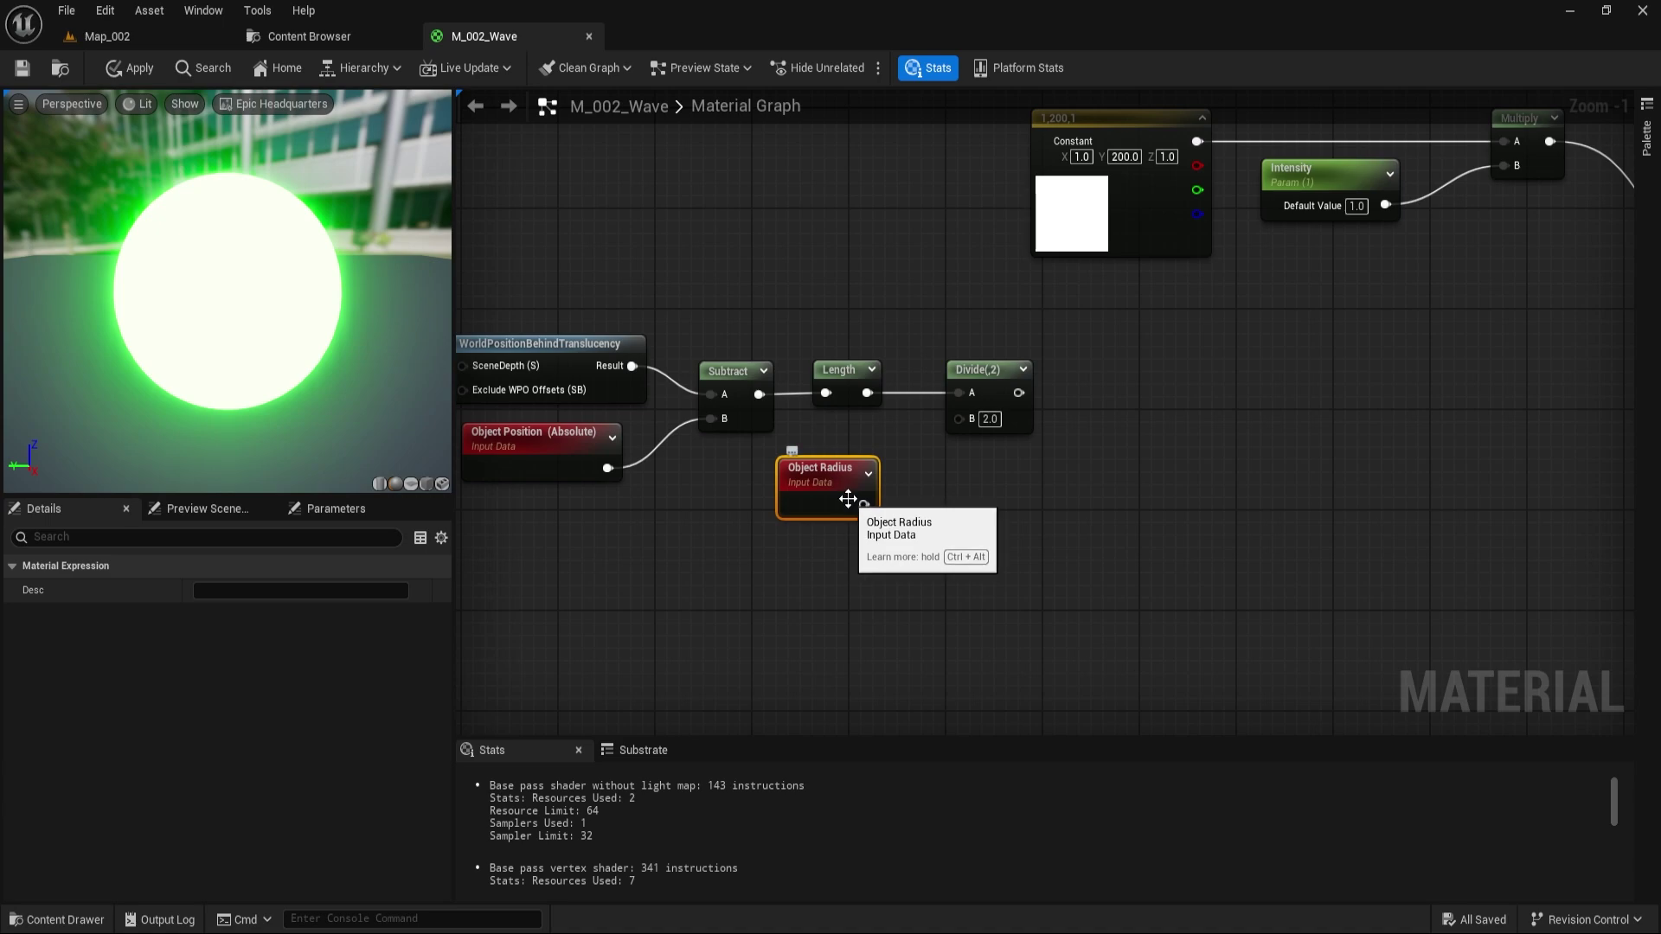
left_click_drag(864, 505, 958, 419)
left_click_drag(841, 468, 864, 431)
left_click(1051, 481)
right_click_drag(1050, 476, 849, 513)
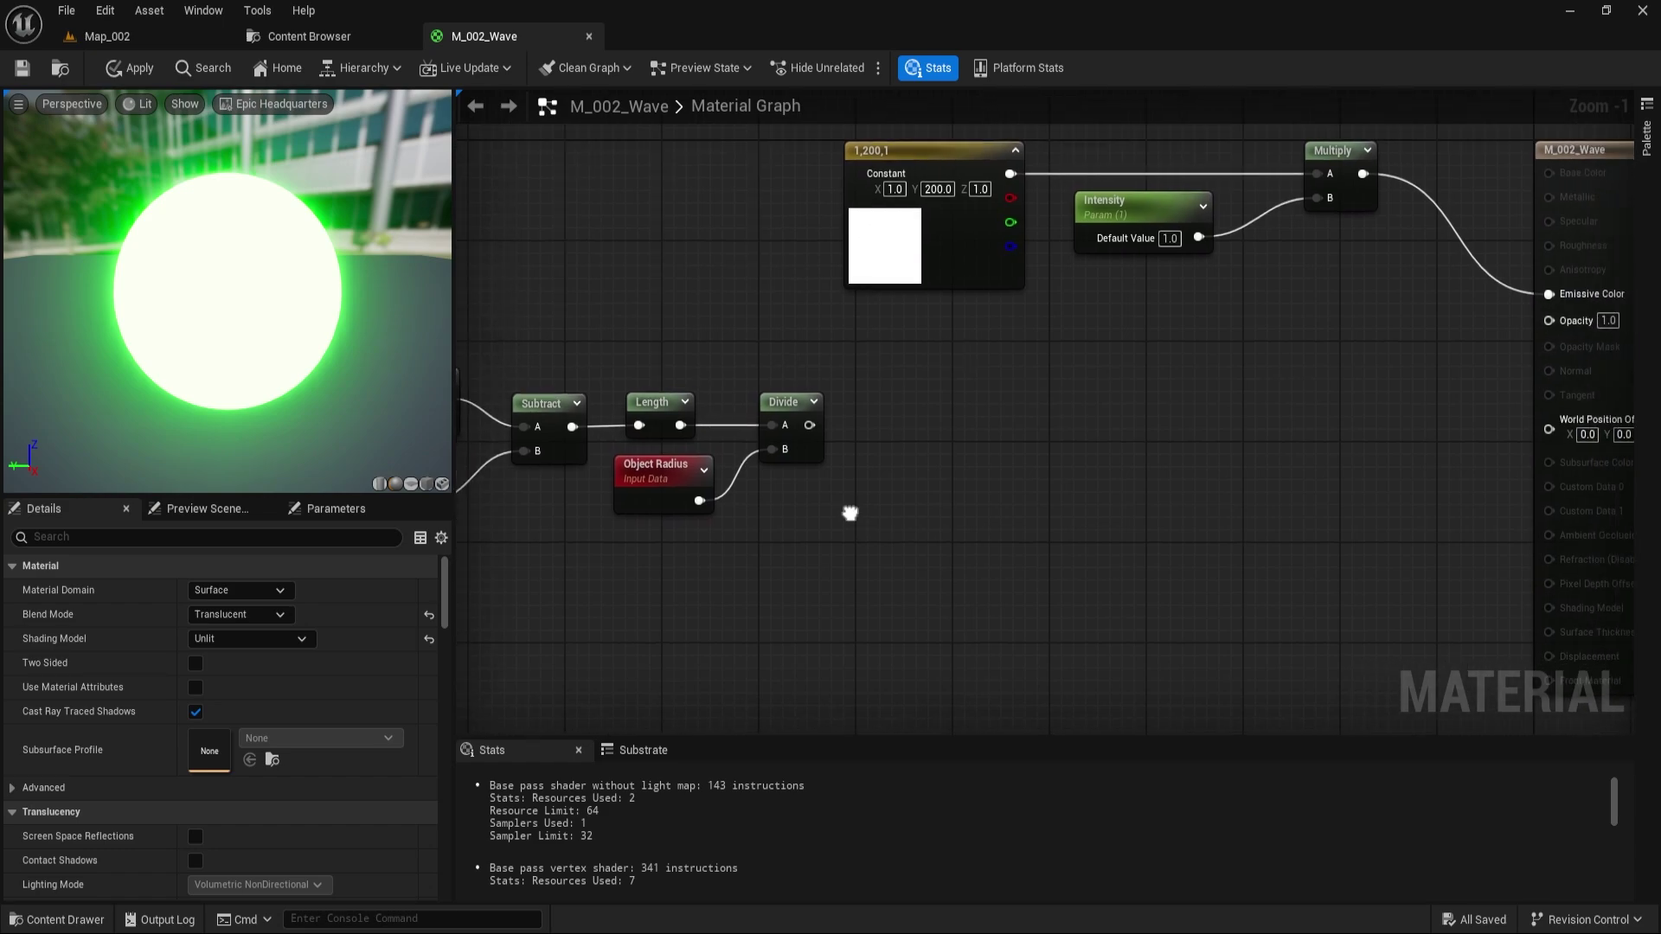
right_click_drag(915, 462, 881, 387)
- Add an Add node fed by the Divide result
type("add")
left_click(903, 469)
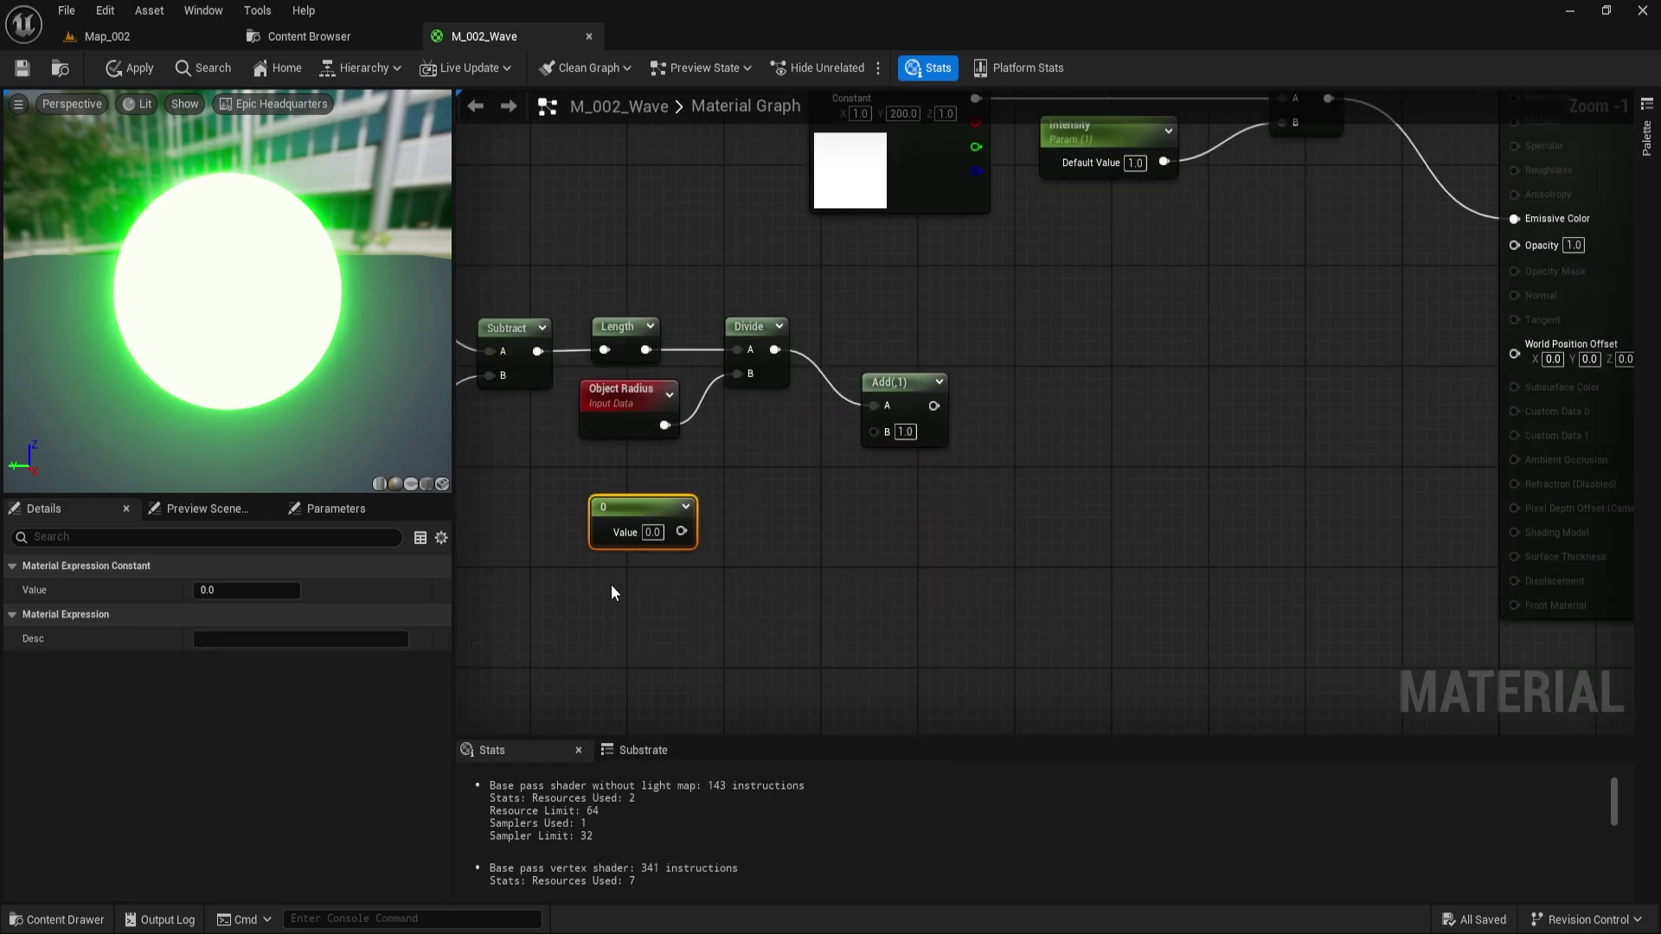
right_click_drag(611, 583, 681, 517)
- Convert the constant into a Line Thickness parameter with default 0.05, placed beside Add
right_click(682, 437)
left_click(718, 491)
type("Line Th")
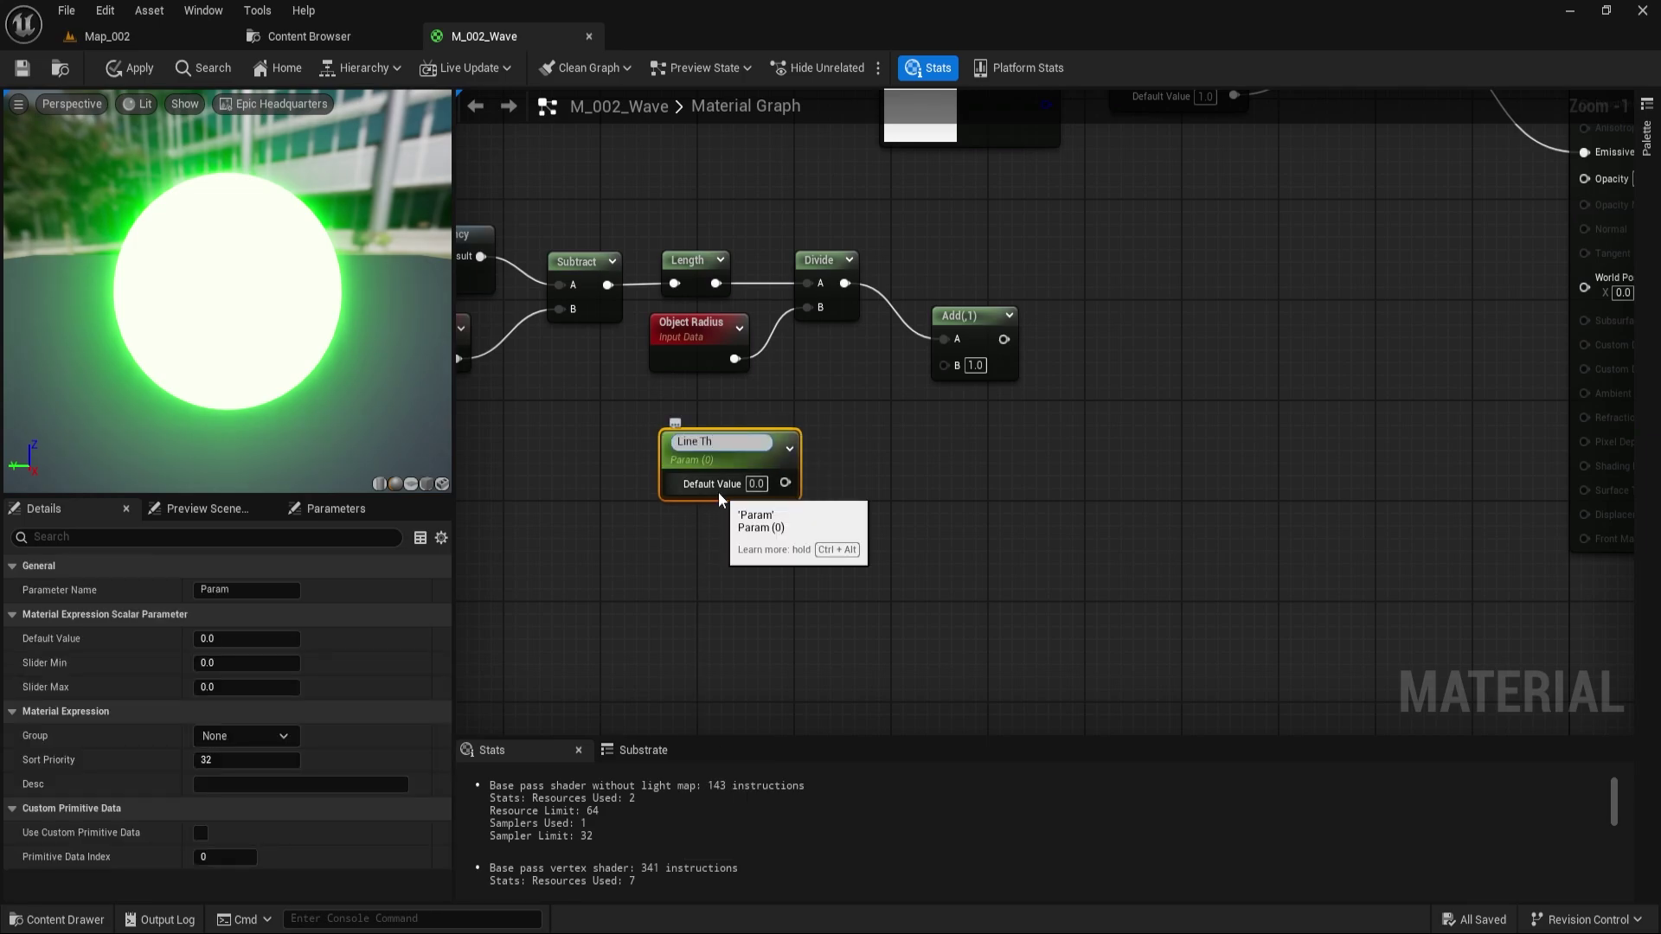
type("ss")
key("Return")
left_click(755, 479)
key("Return")
left_click(750, 515)
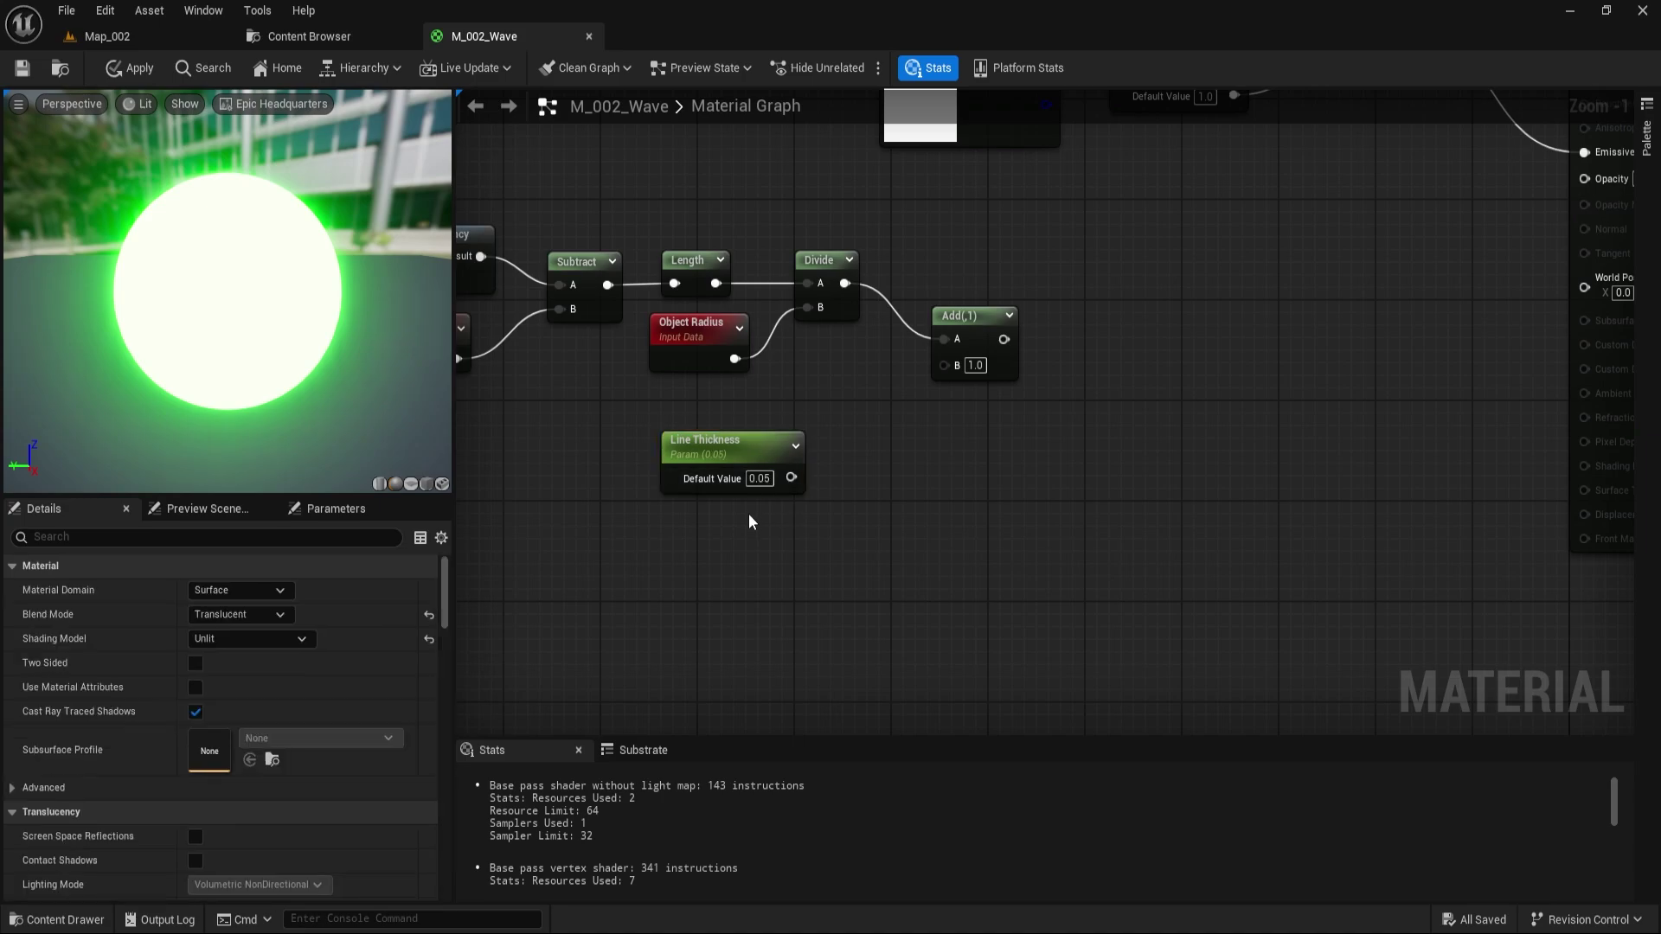
left_click_drag(736, 452, 957, 365)
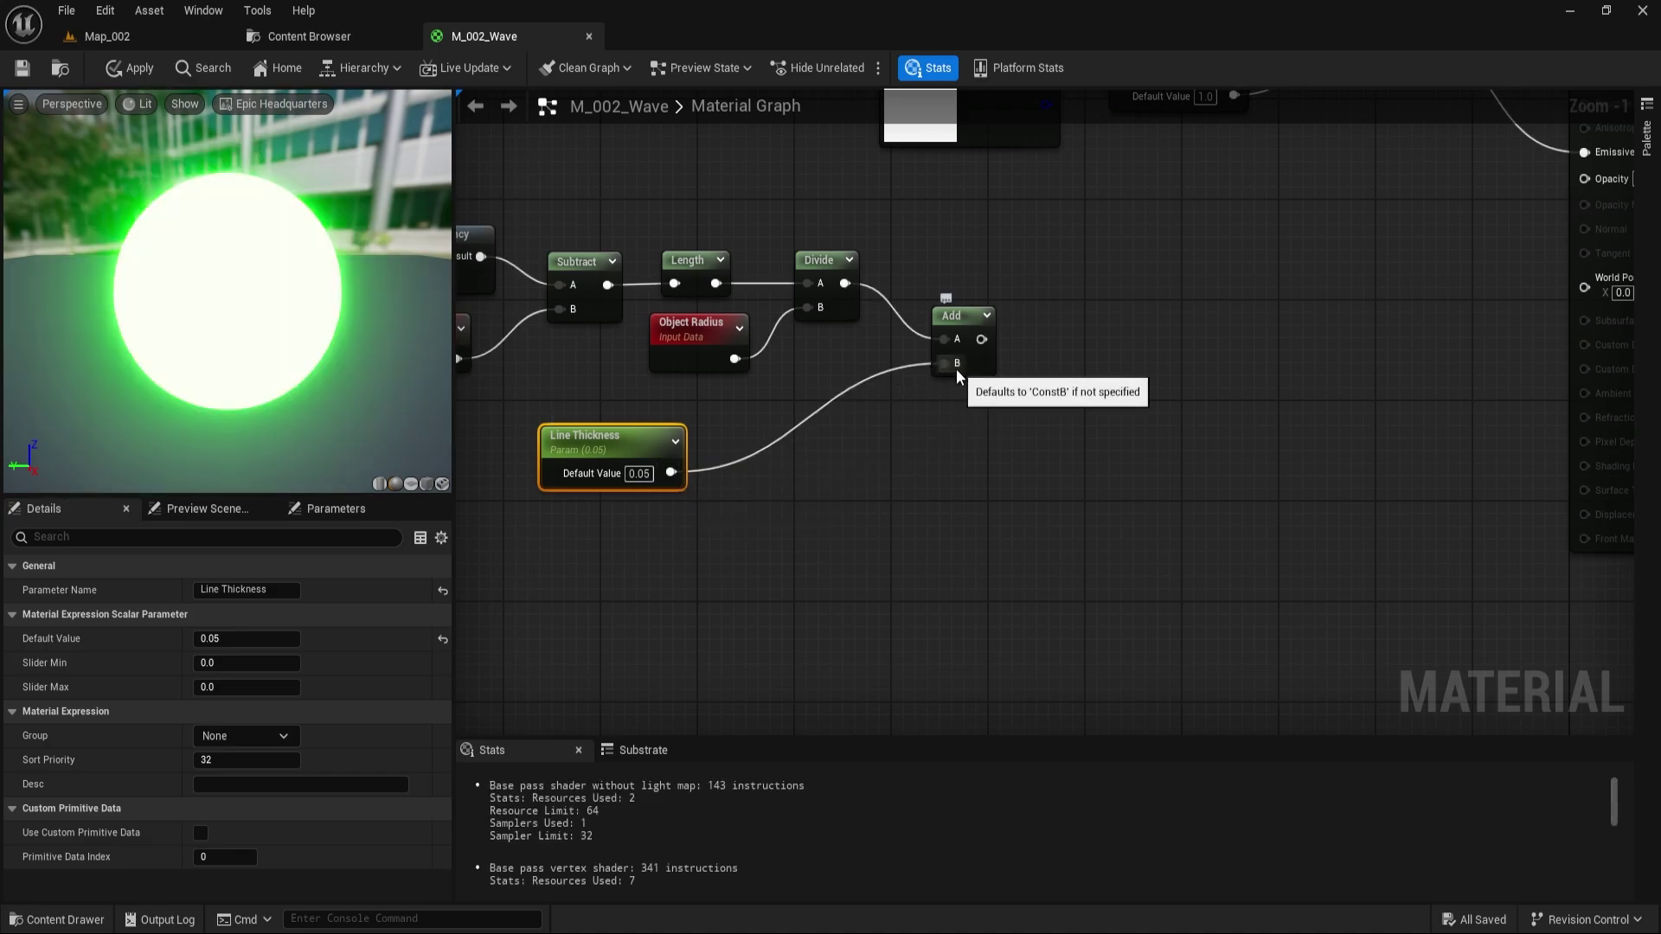
left_click_drag(580, 438, 690, 418)
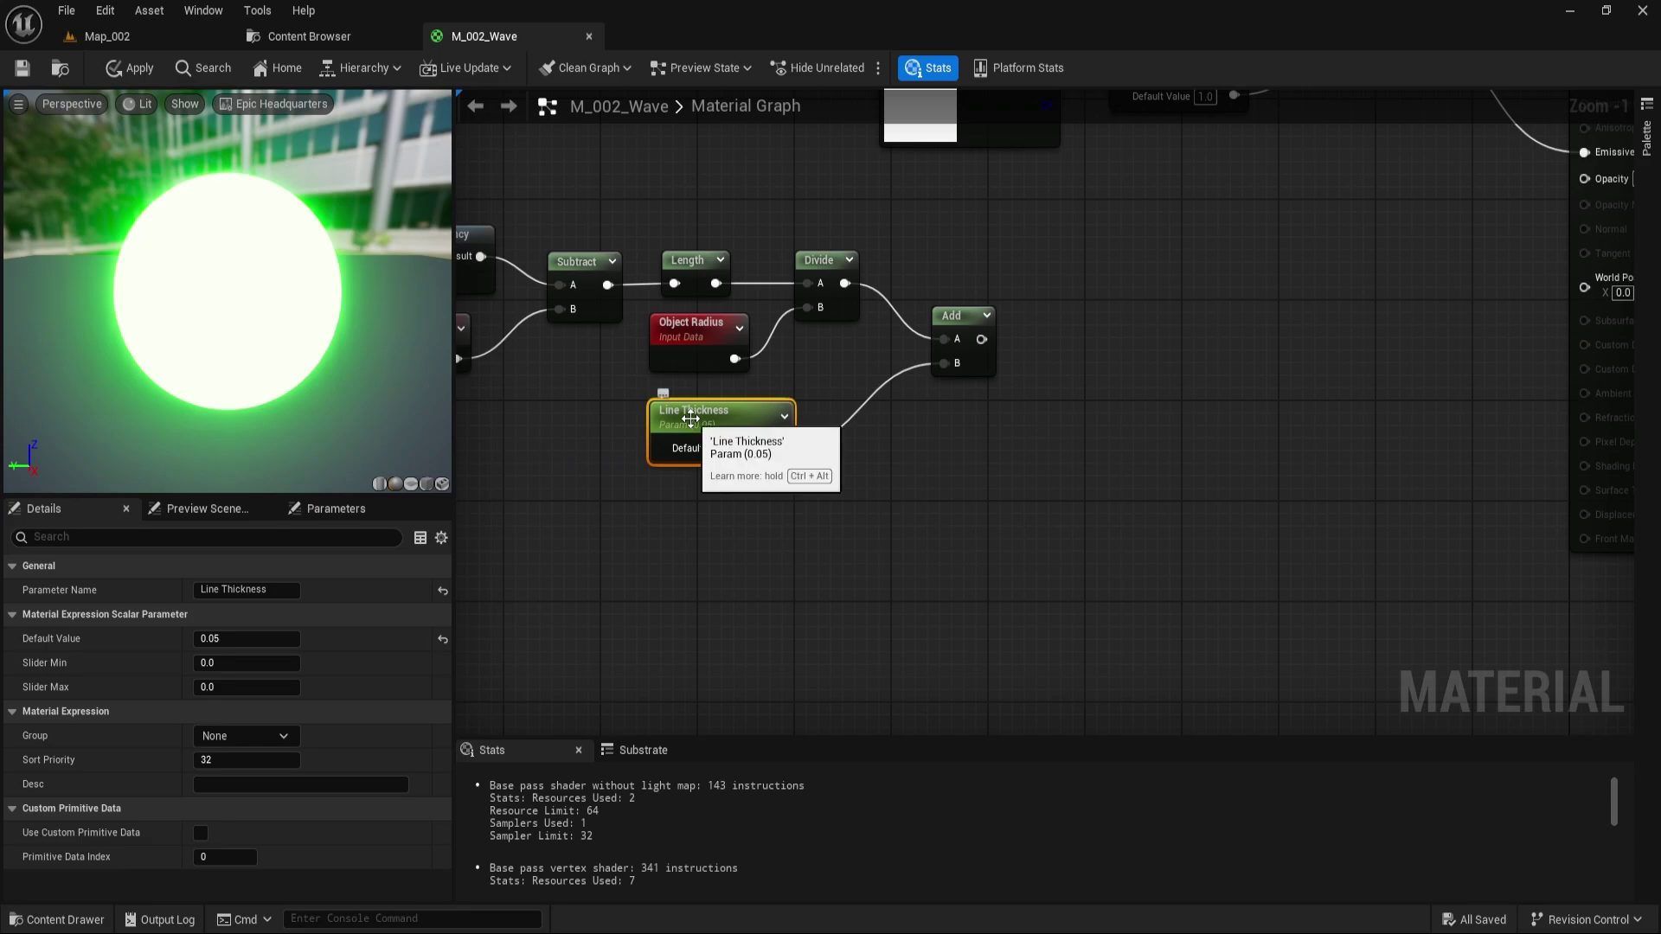
right_click_drag(1457, 320, 1025, 350)
- Place a Subtract node taking Add's result in A, plus a Multiply node
right_click(1024, 350)
type("sub")
key("Return")
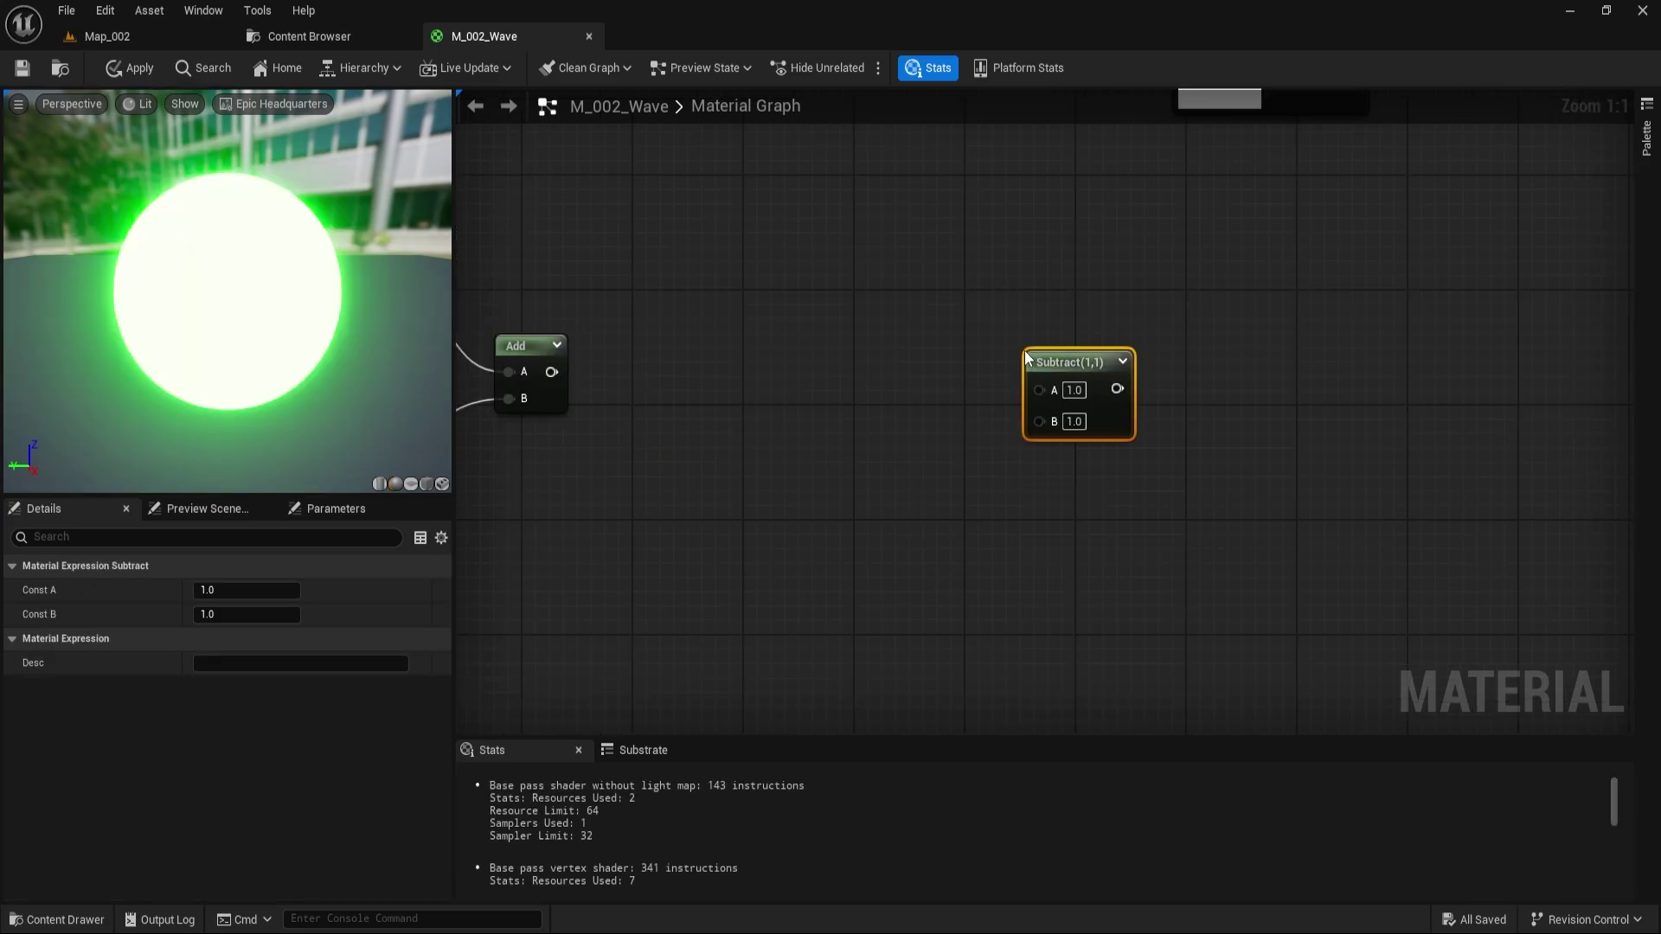
left_click_drag(547, 374, 1050, 395)
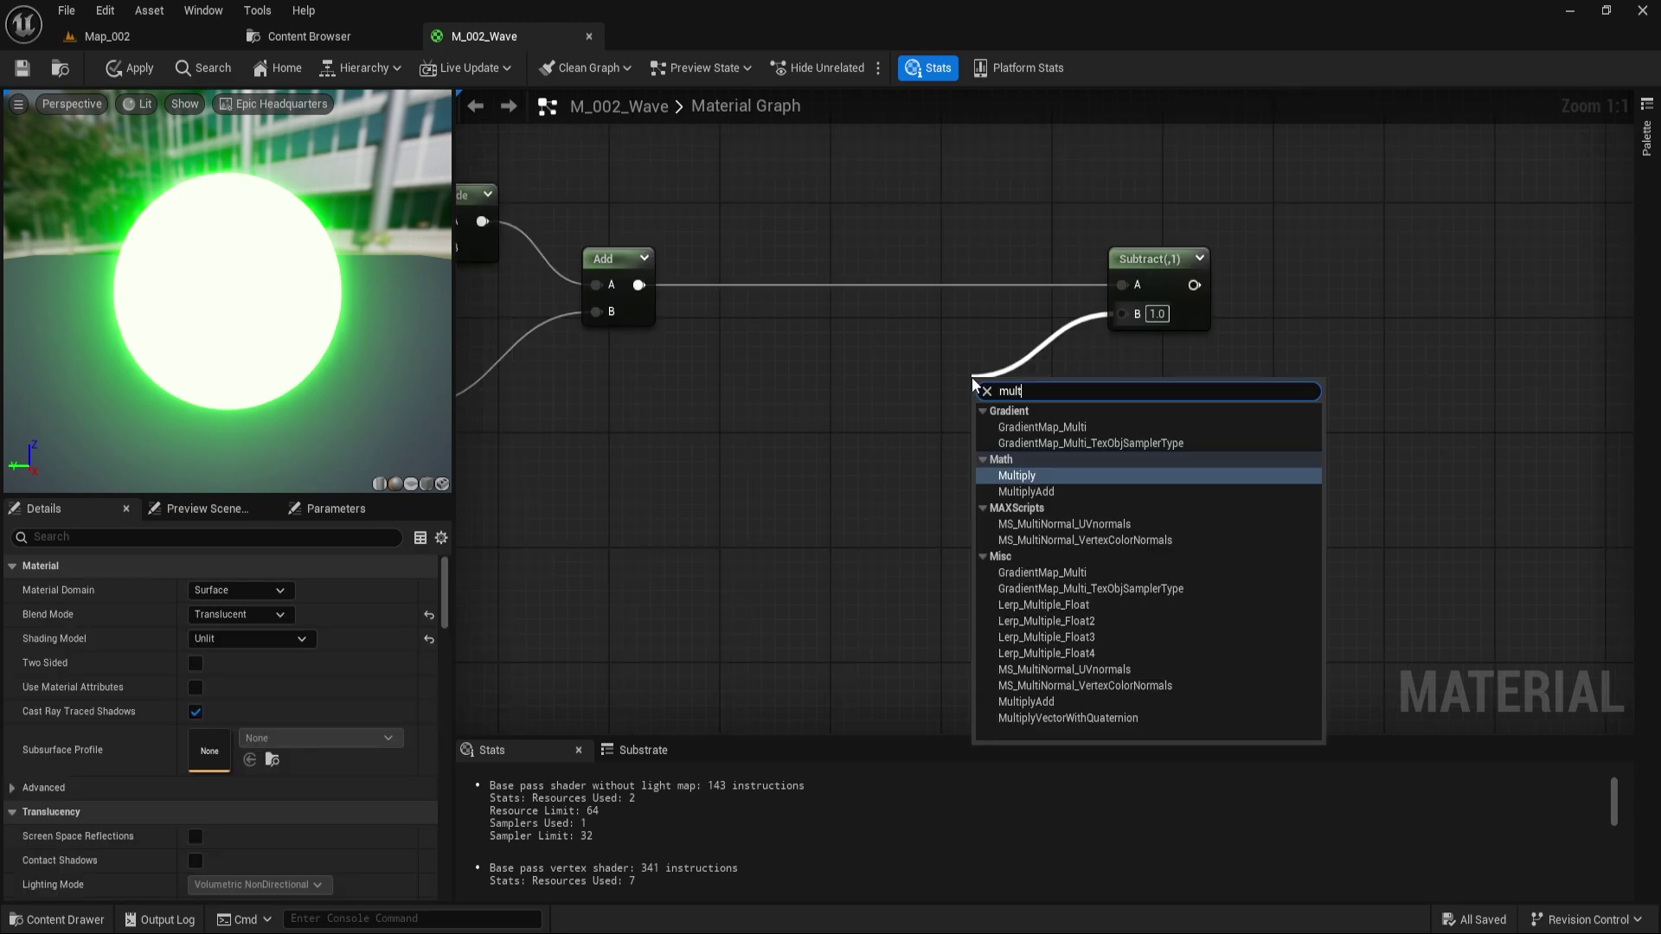
key("Return")
left_click_drag(1014, 400, 1013, 325)
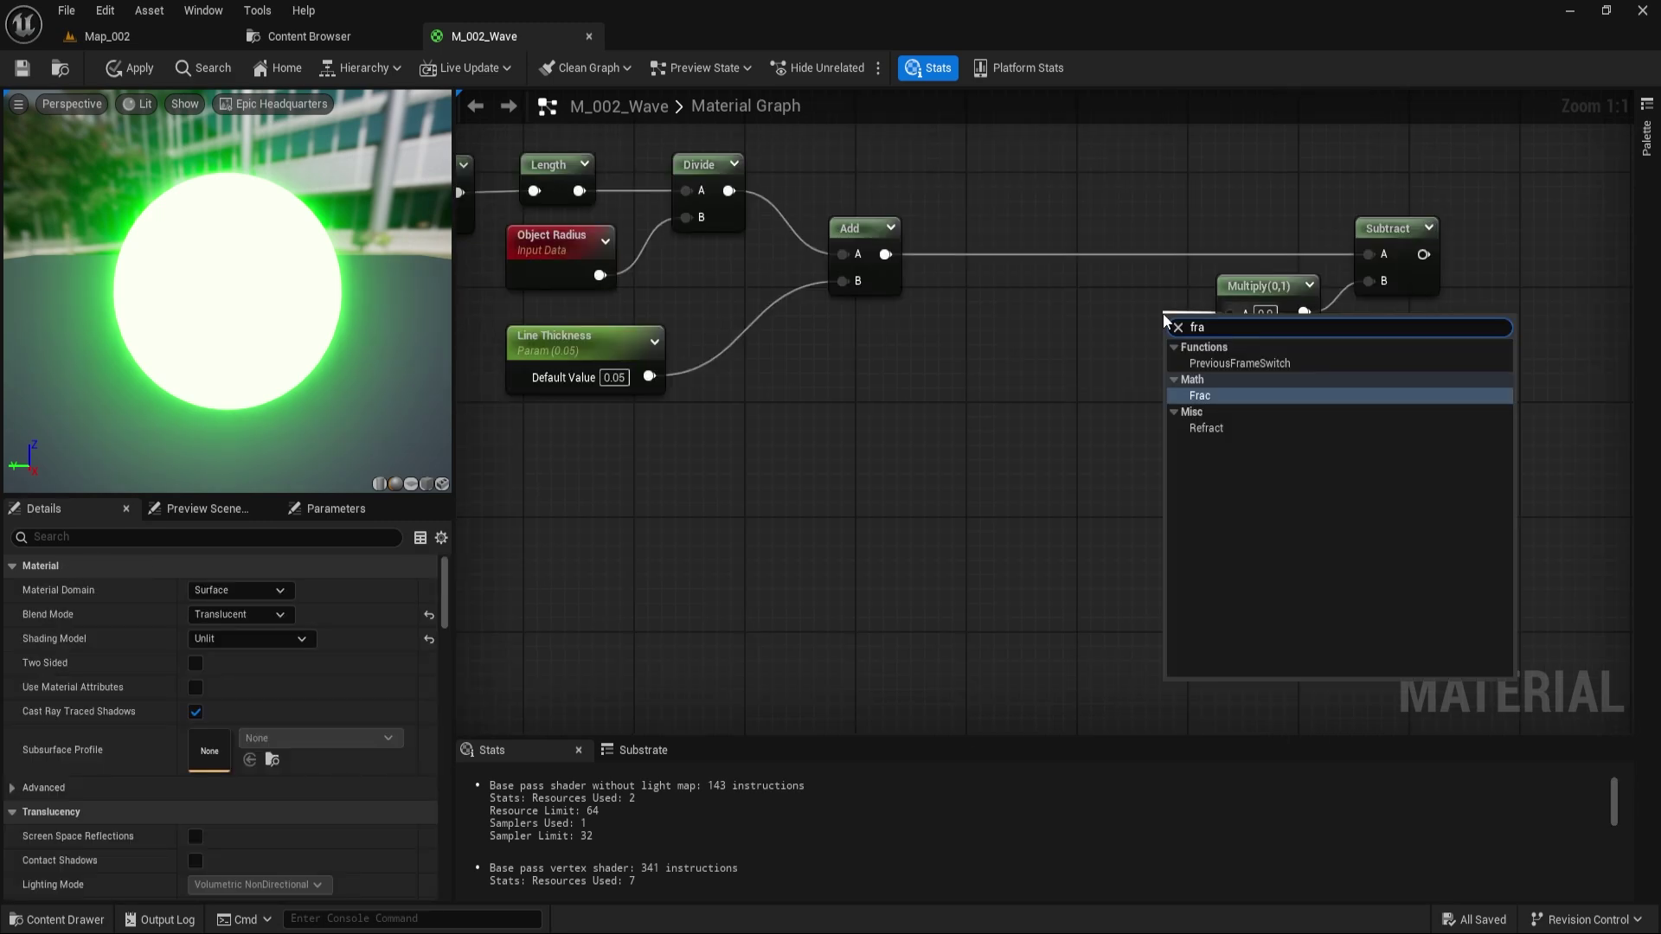
- Chain Time through a new Multiply into a Frac node feeding Multiply
left_click(1216, 397)
left_click_drag(1191, 333, 1149, 300)
right_click_drag(1064, 304, 1108, 298)
key("m")
left_click(1107, 298)
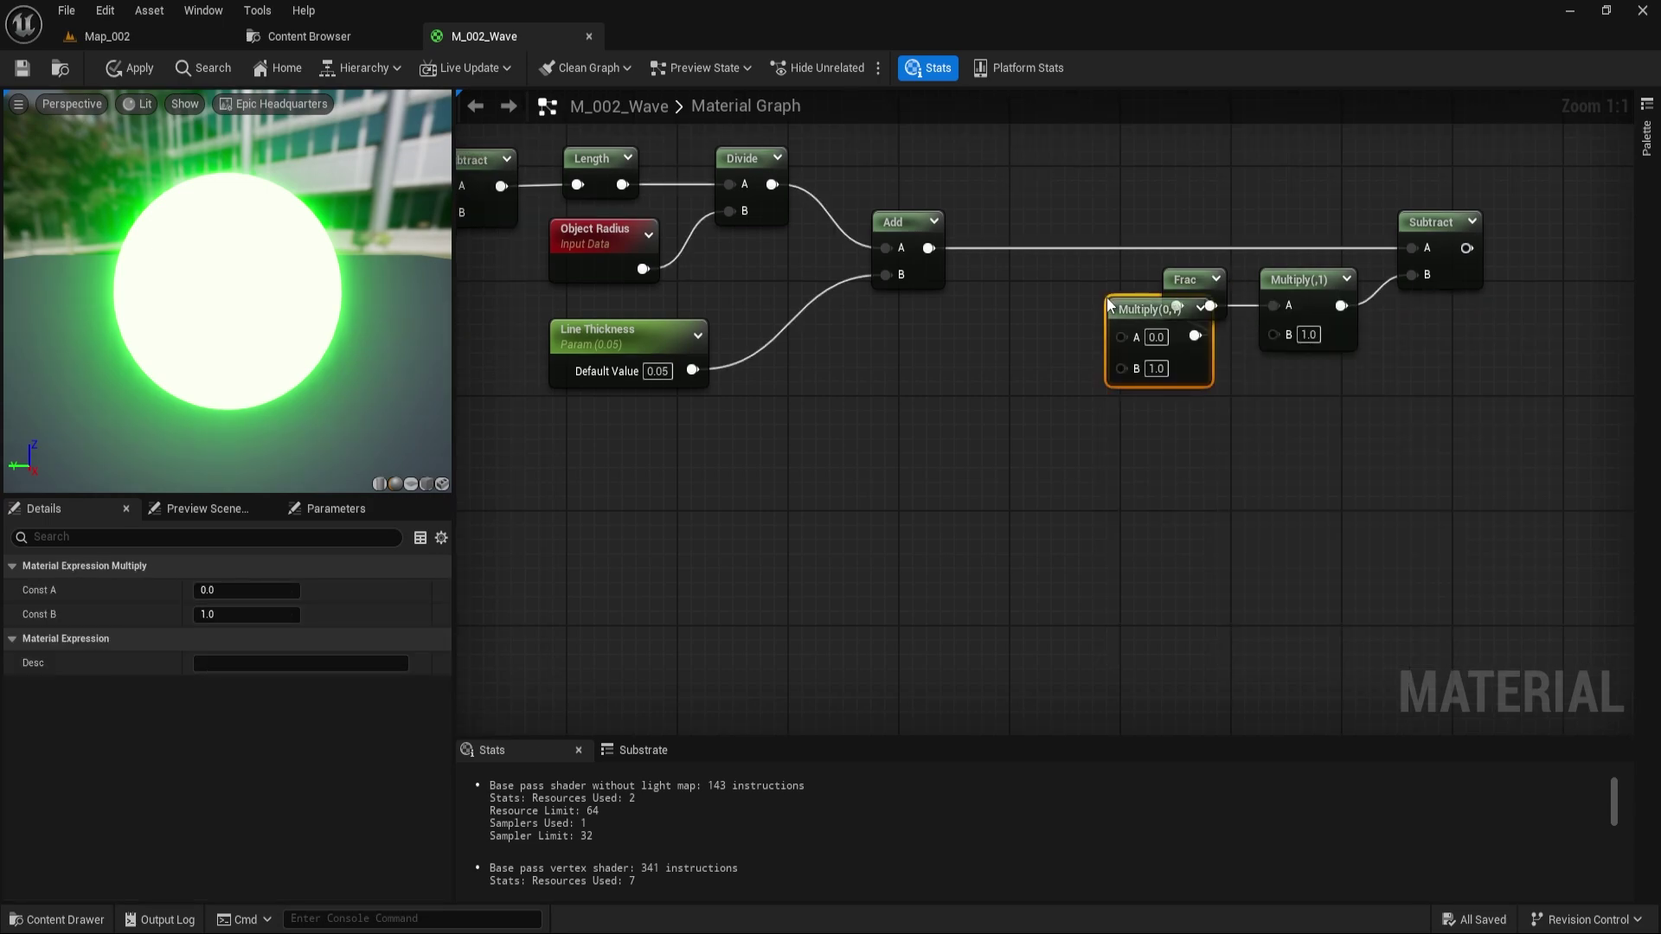
left_click_drag(1109, 297, 1073, 279)
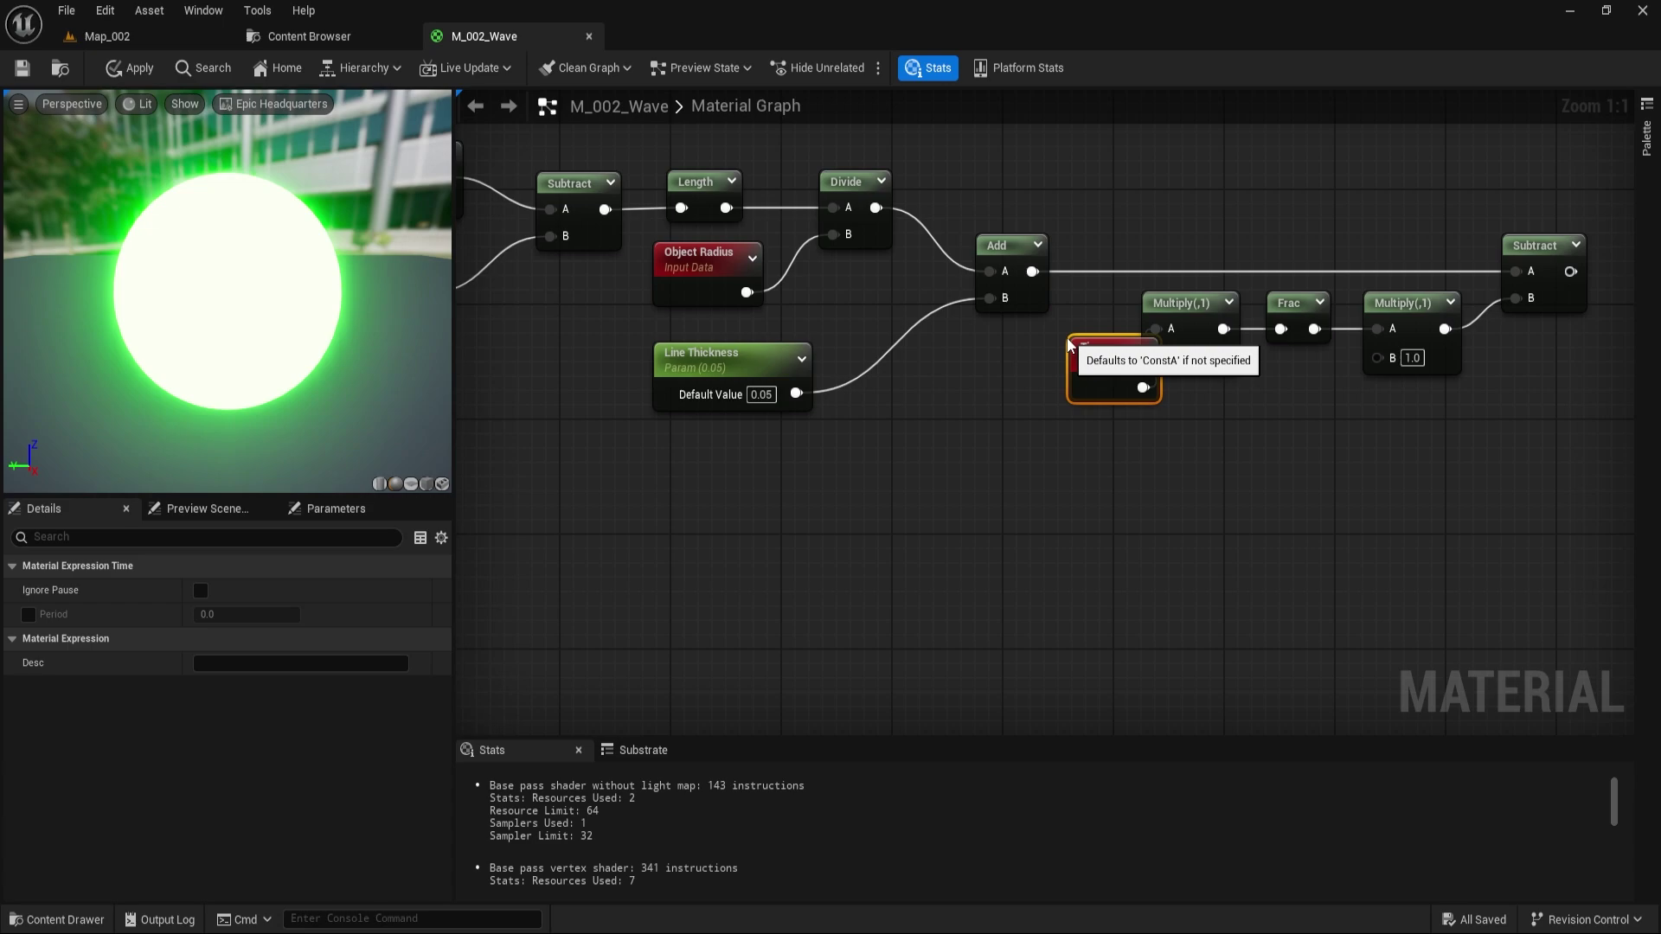
left_click_drag(1108, 365, 1045, 346)
- Add a scalar parameter Time (0.5) wired into Multiply's B input
left_click(808, 410)
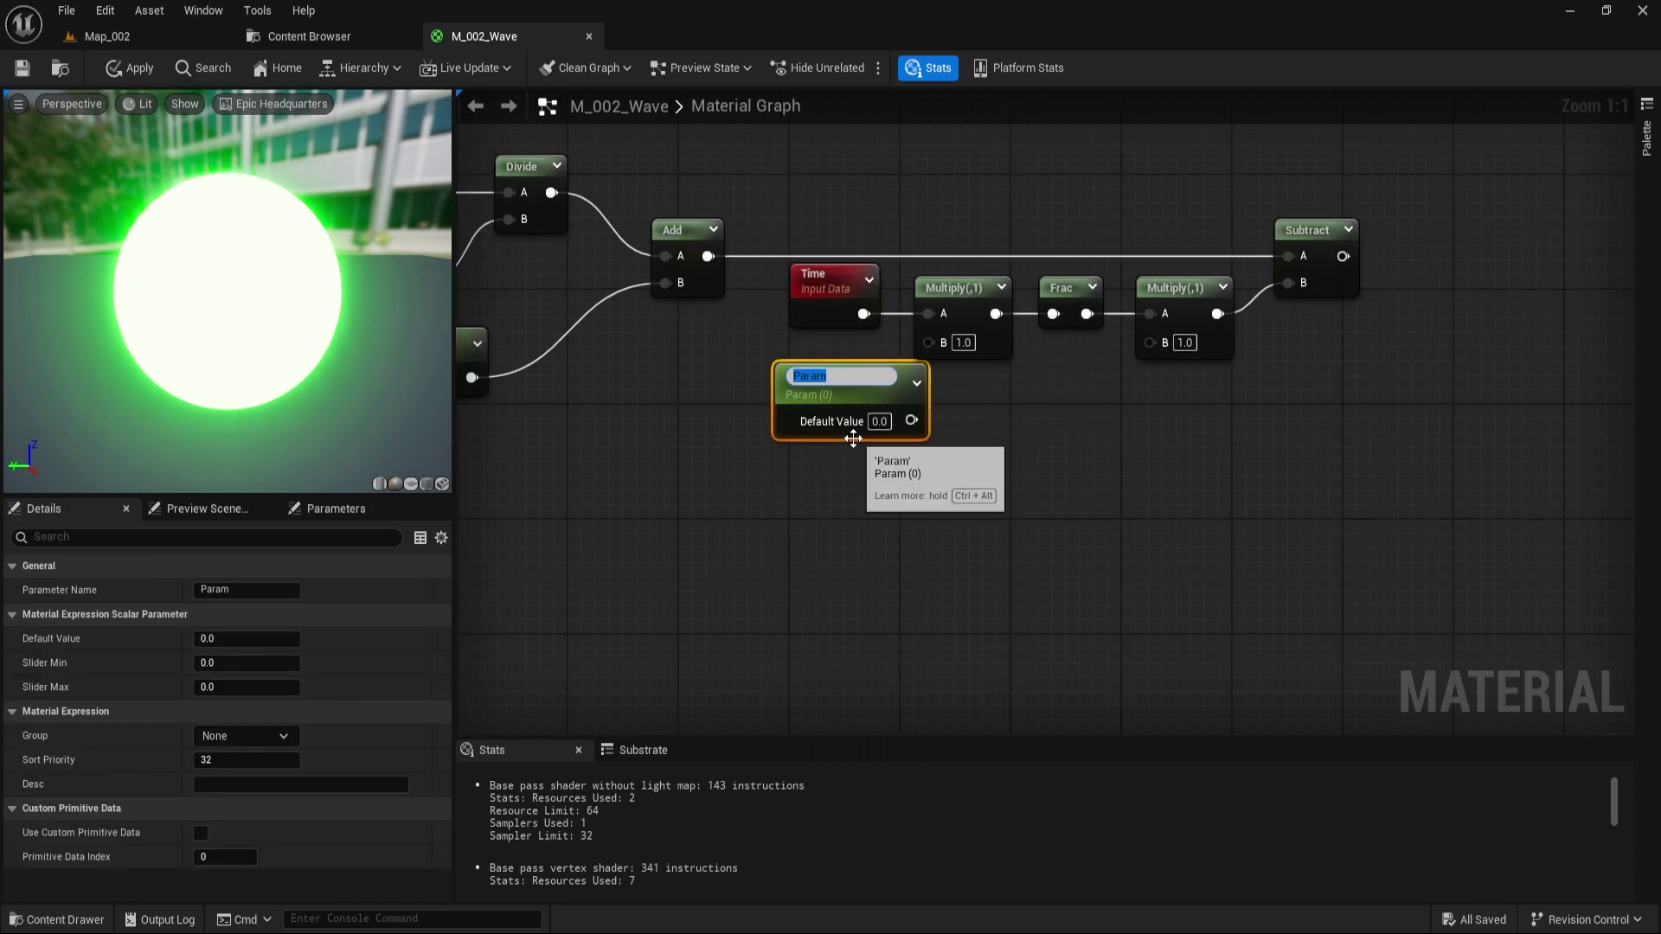
type("Time")
key("Return")
left_click_drag(834, 374, 780, 346)
left_click_drag(858, 385, 923, 344)
left_click(827, 386)
left_click(850, 435)
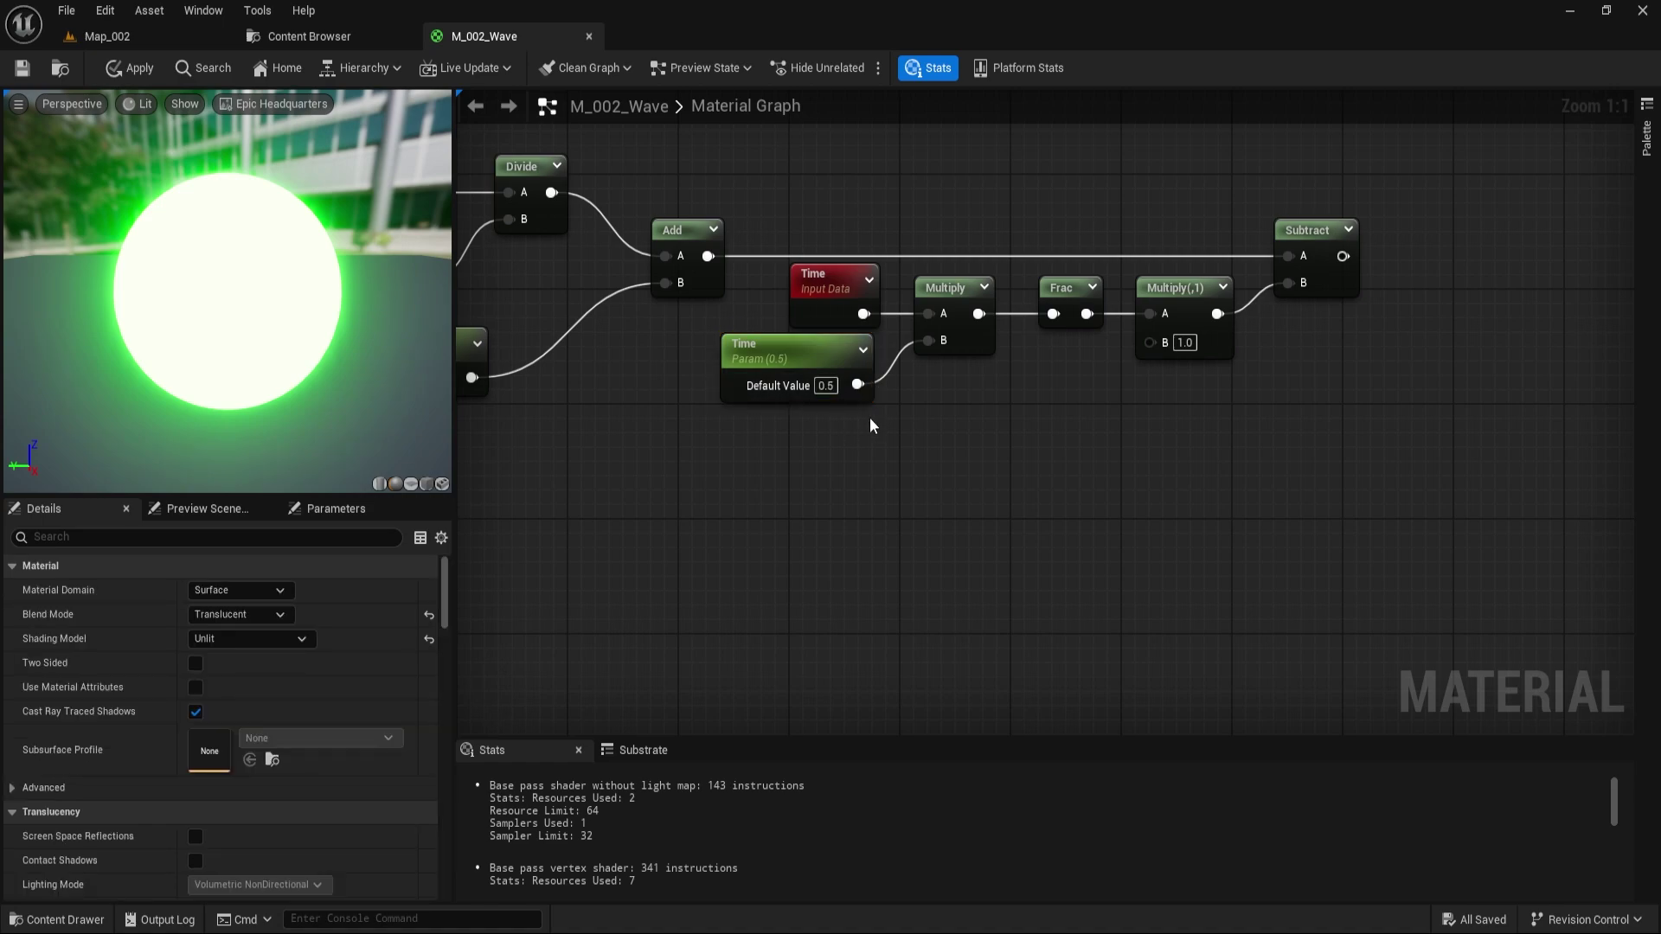
- Add an Add node wired from the Line Thickness output
right_click_drag(902, 480, 1021, 494)
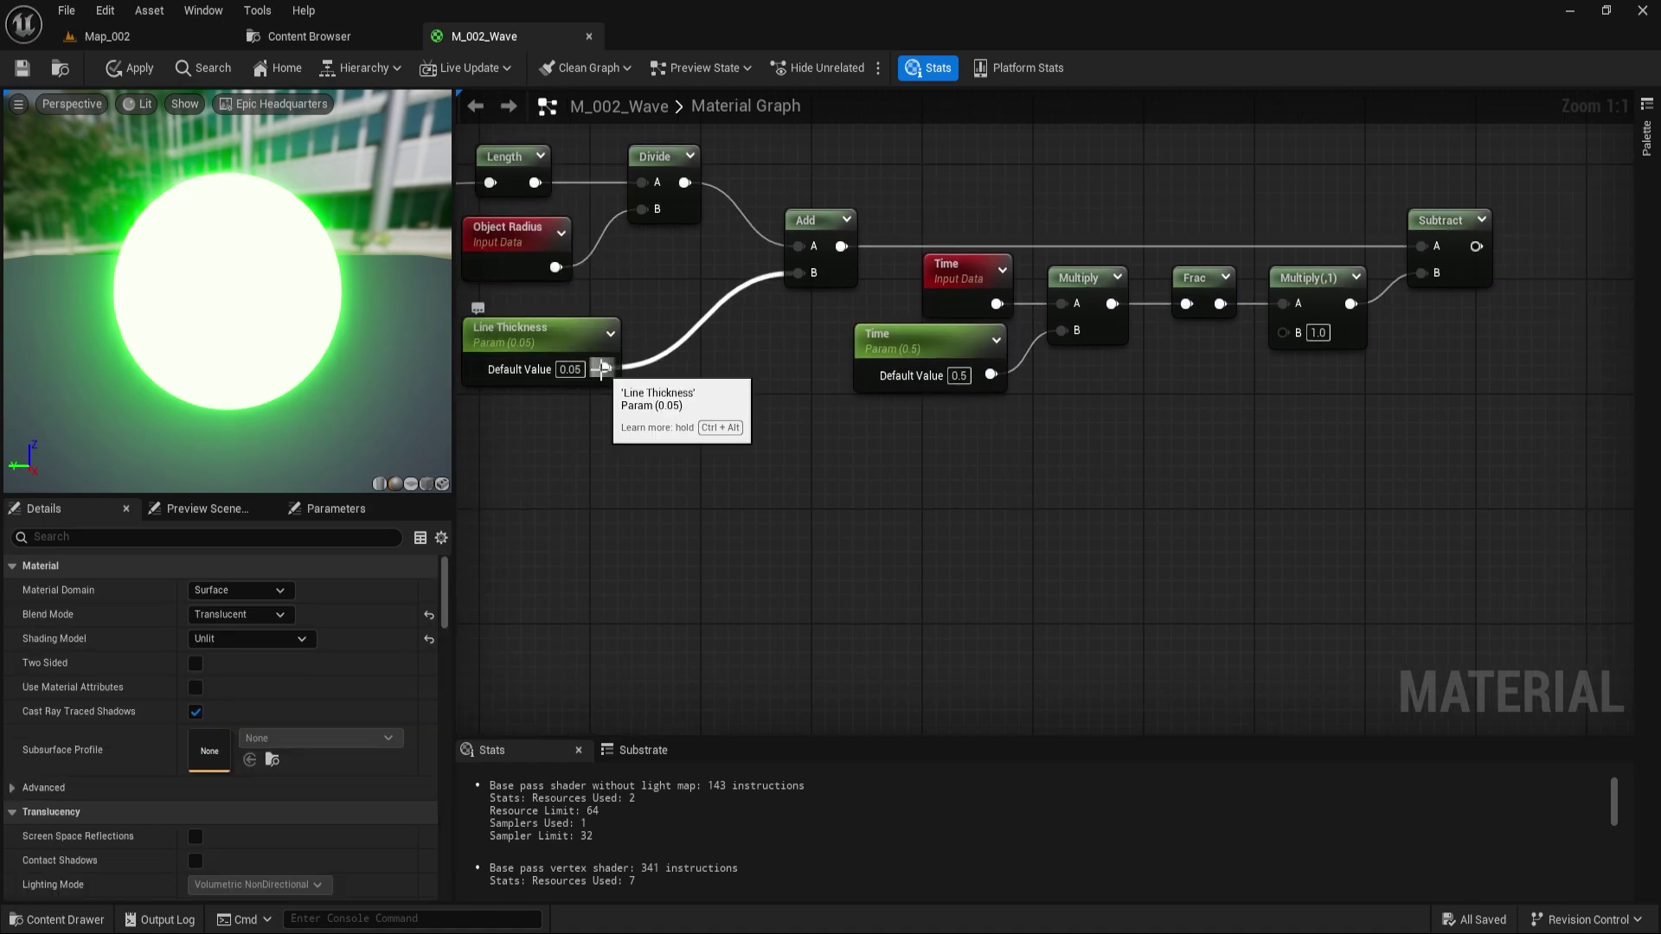
type("add")
left_click_drag(601, 369, 1327, 319)
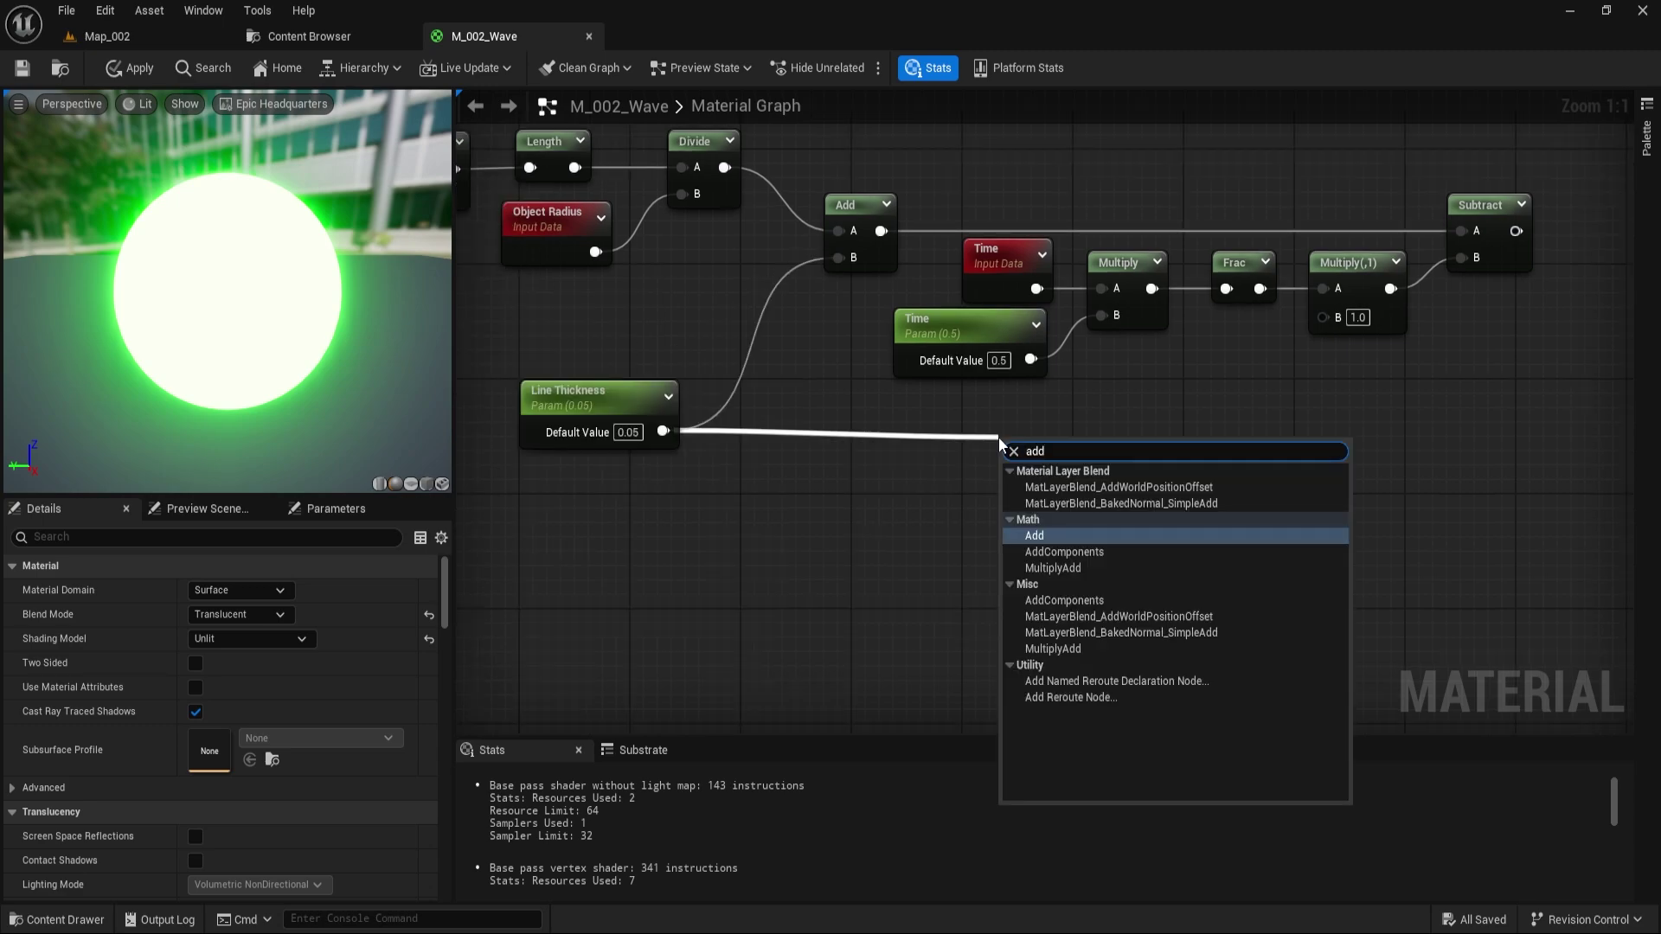
key("Return")
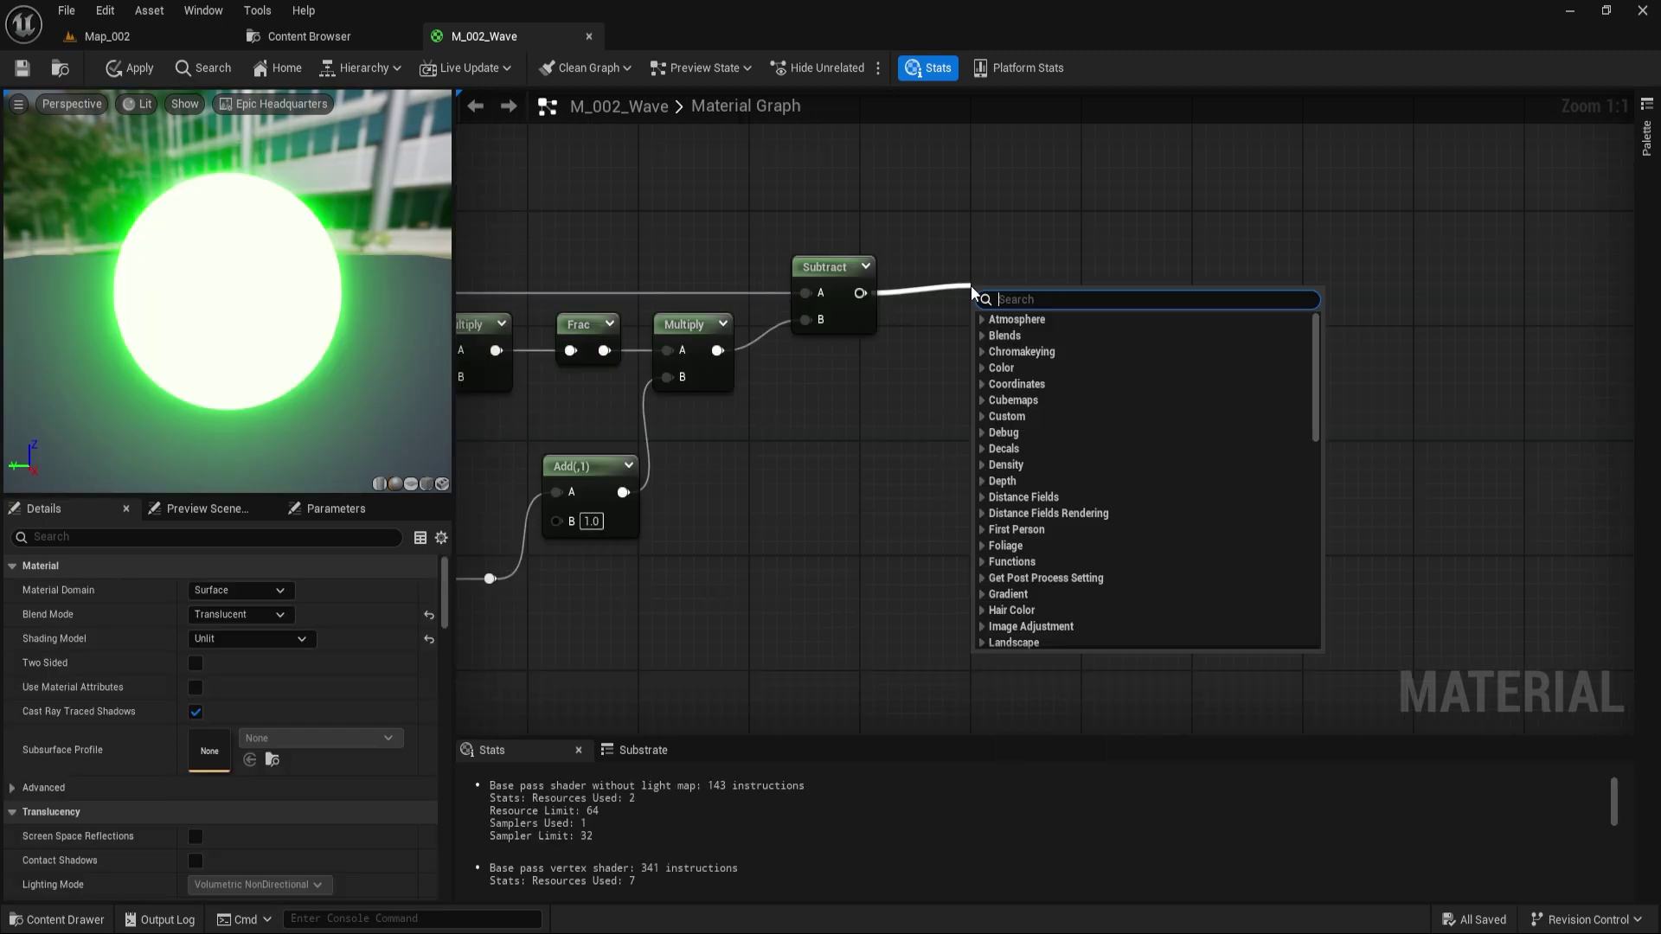
- Add a Divide after Subtract, with Line Thickness wired into its B input
type("div")
key("Return")
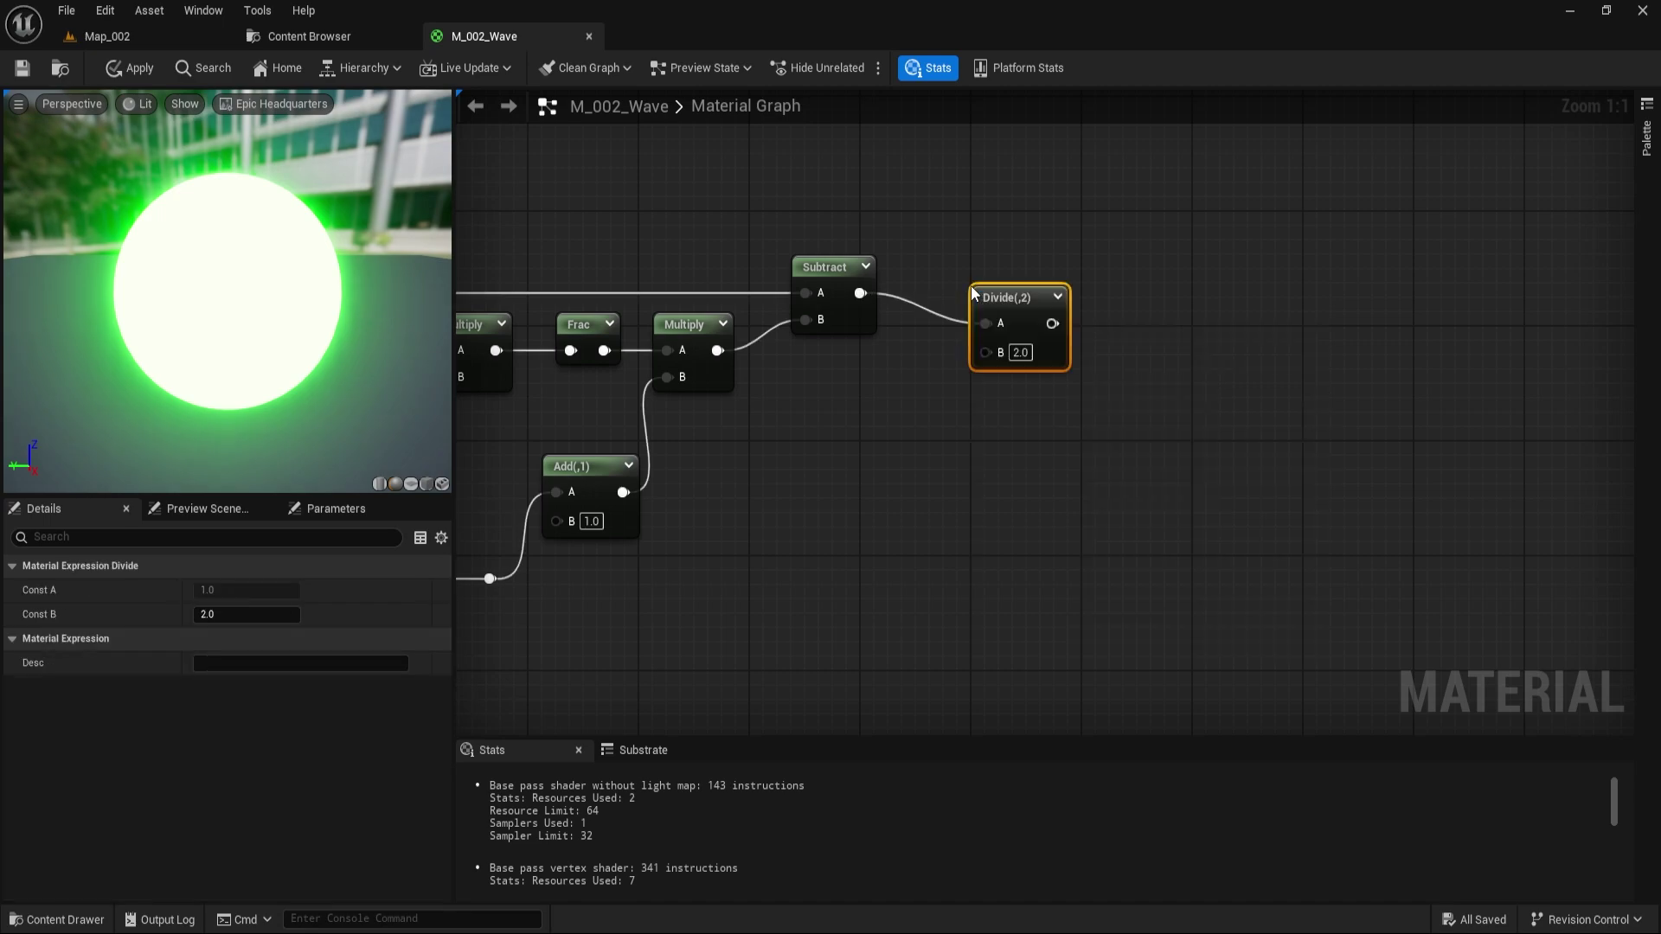
left_click(850, 257, "shift")
key("q")
left_click(827, 451)
right_click_drag(823, 456, 991, 392)
left_click_drag(660, 514, 1171, 261)
right_click_drag(1245, 290, 977, 419)
- Feed the Divide result into a new Saturate node
left_click_drag(927, 358, 999, 339)
type("sat")
key("Return")
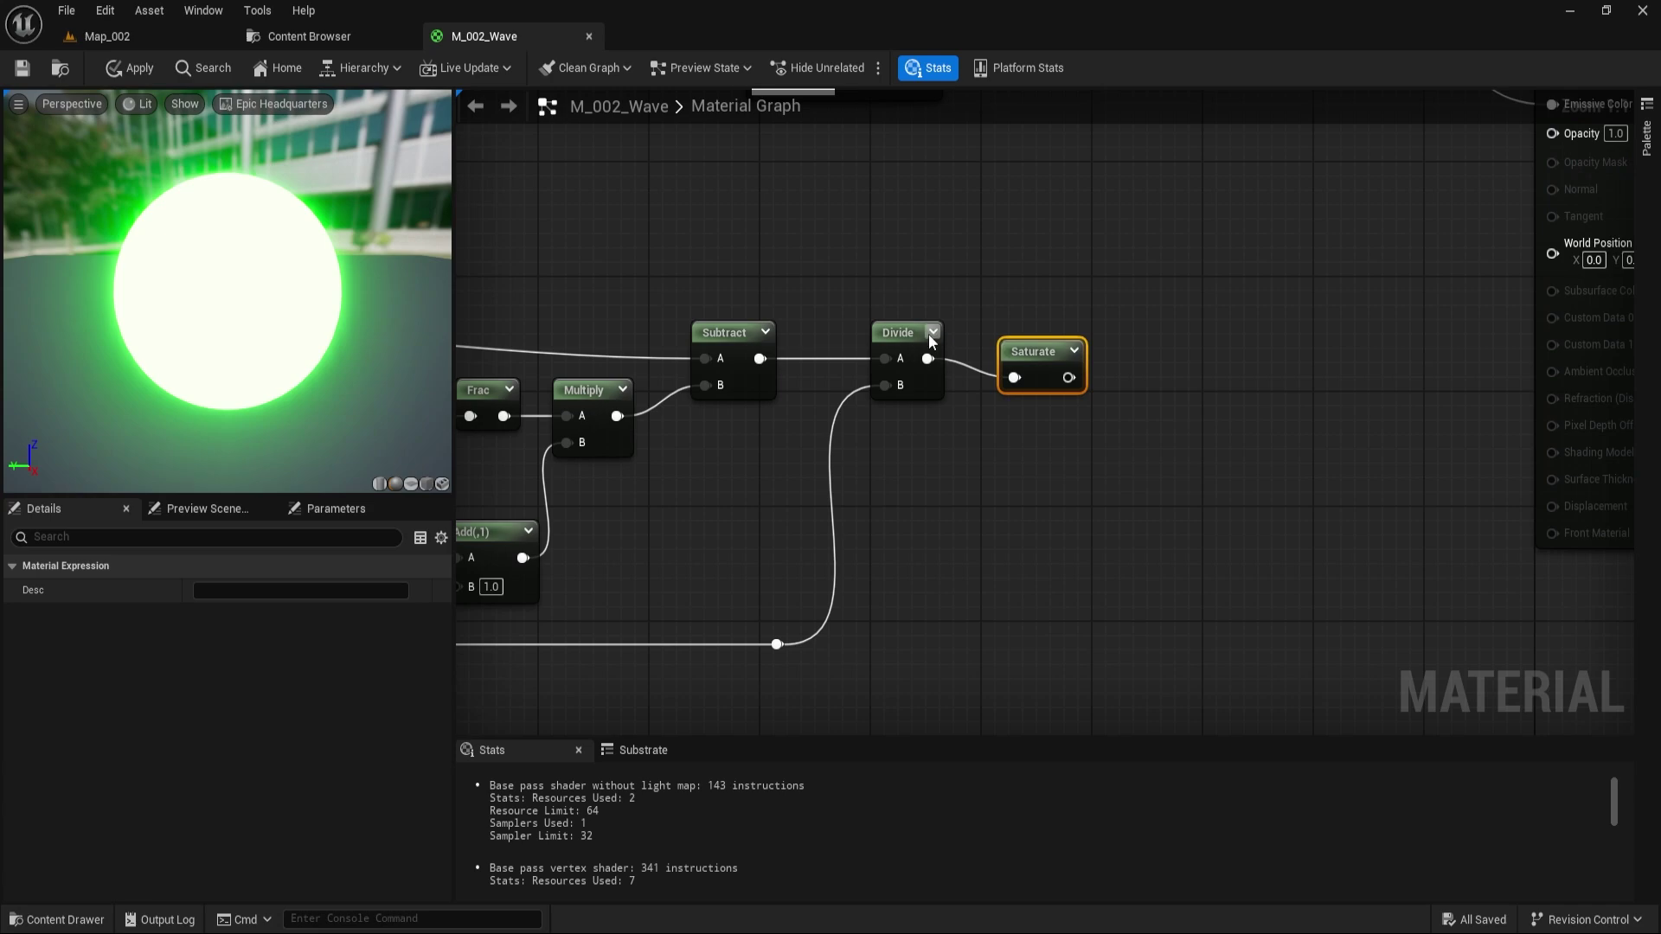
left_click(938, 335, "shift")
key("q")
left_click(1035, 333)
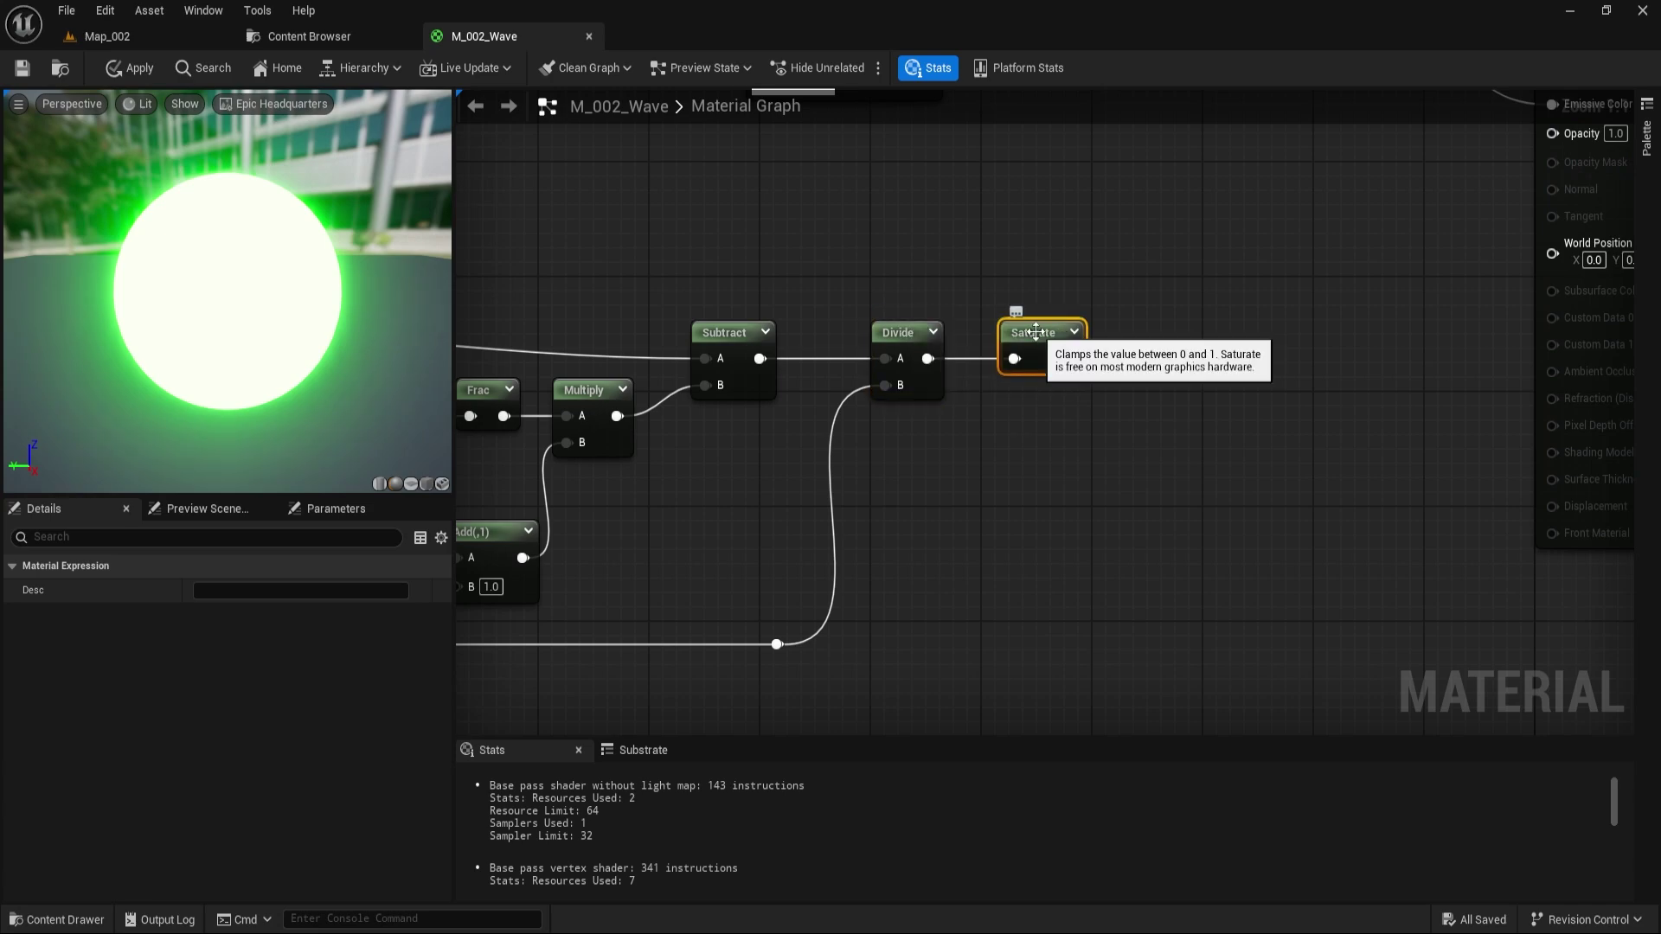
- Halve the saturated value with a Divide by 2 and pass it into Sine
left_click_drag(1069, 358, 1151, 327)
type("div")
key("Return")
left_click_drag(1037, 434, 1248, 293)
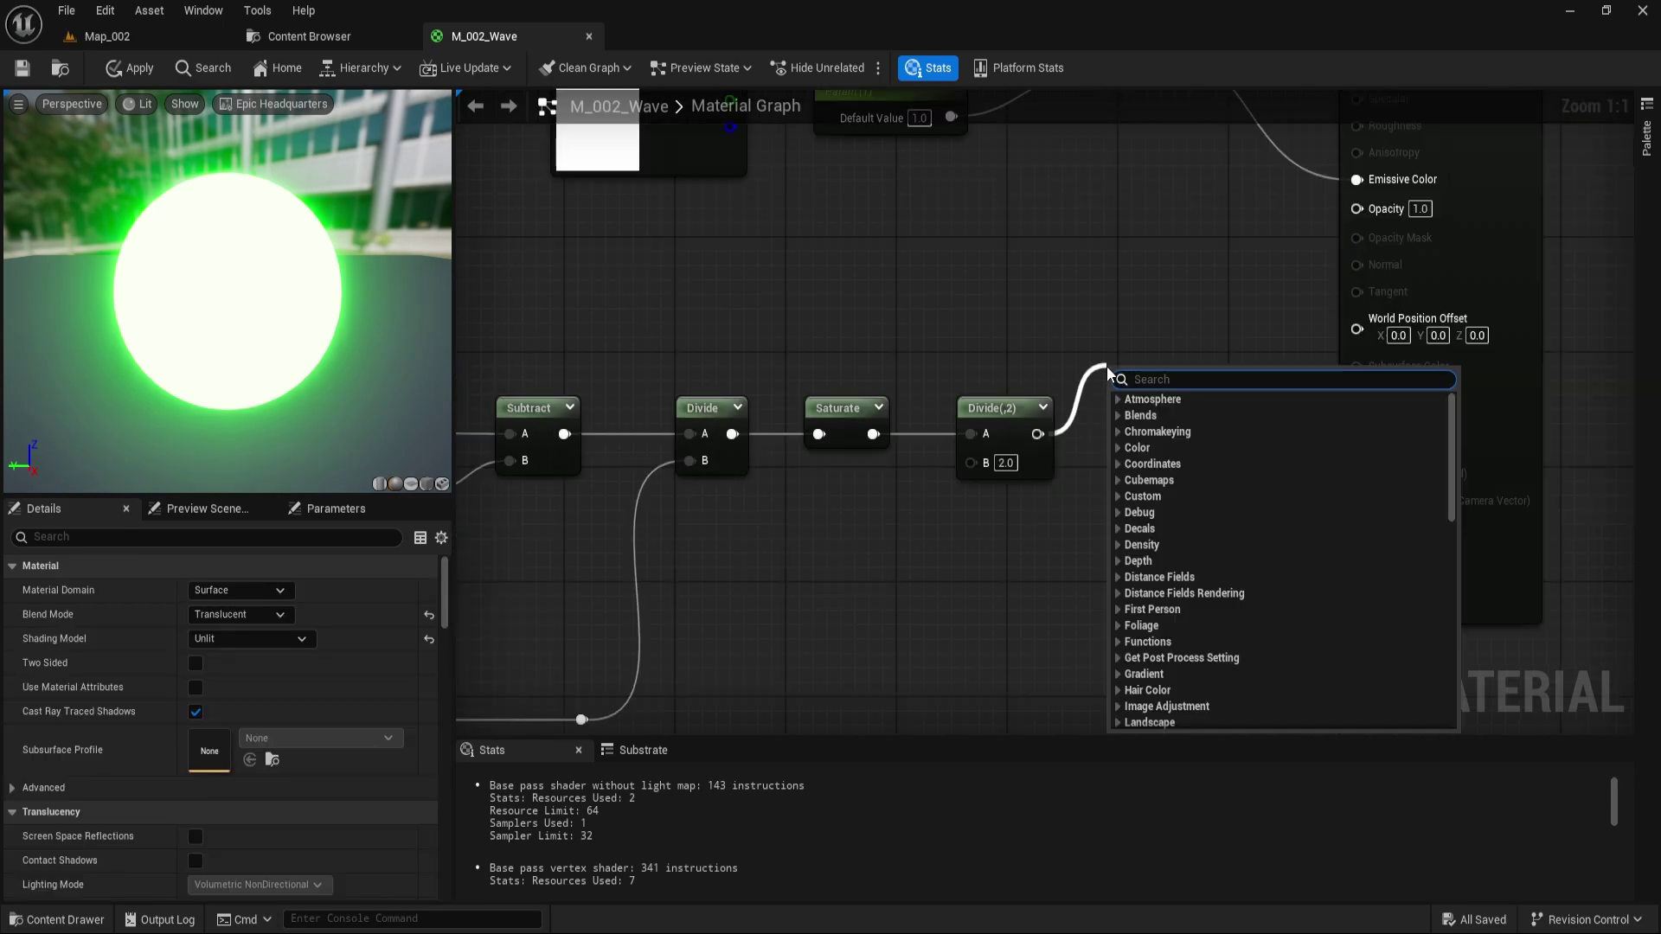
type("sine")
key("Return")
- Add a Multiply node with the Sine output wired into its B input
type("multi")
key("Return")
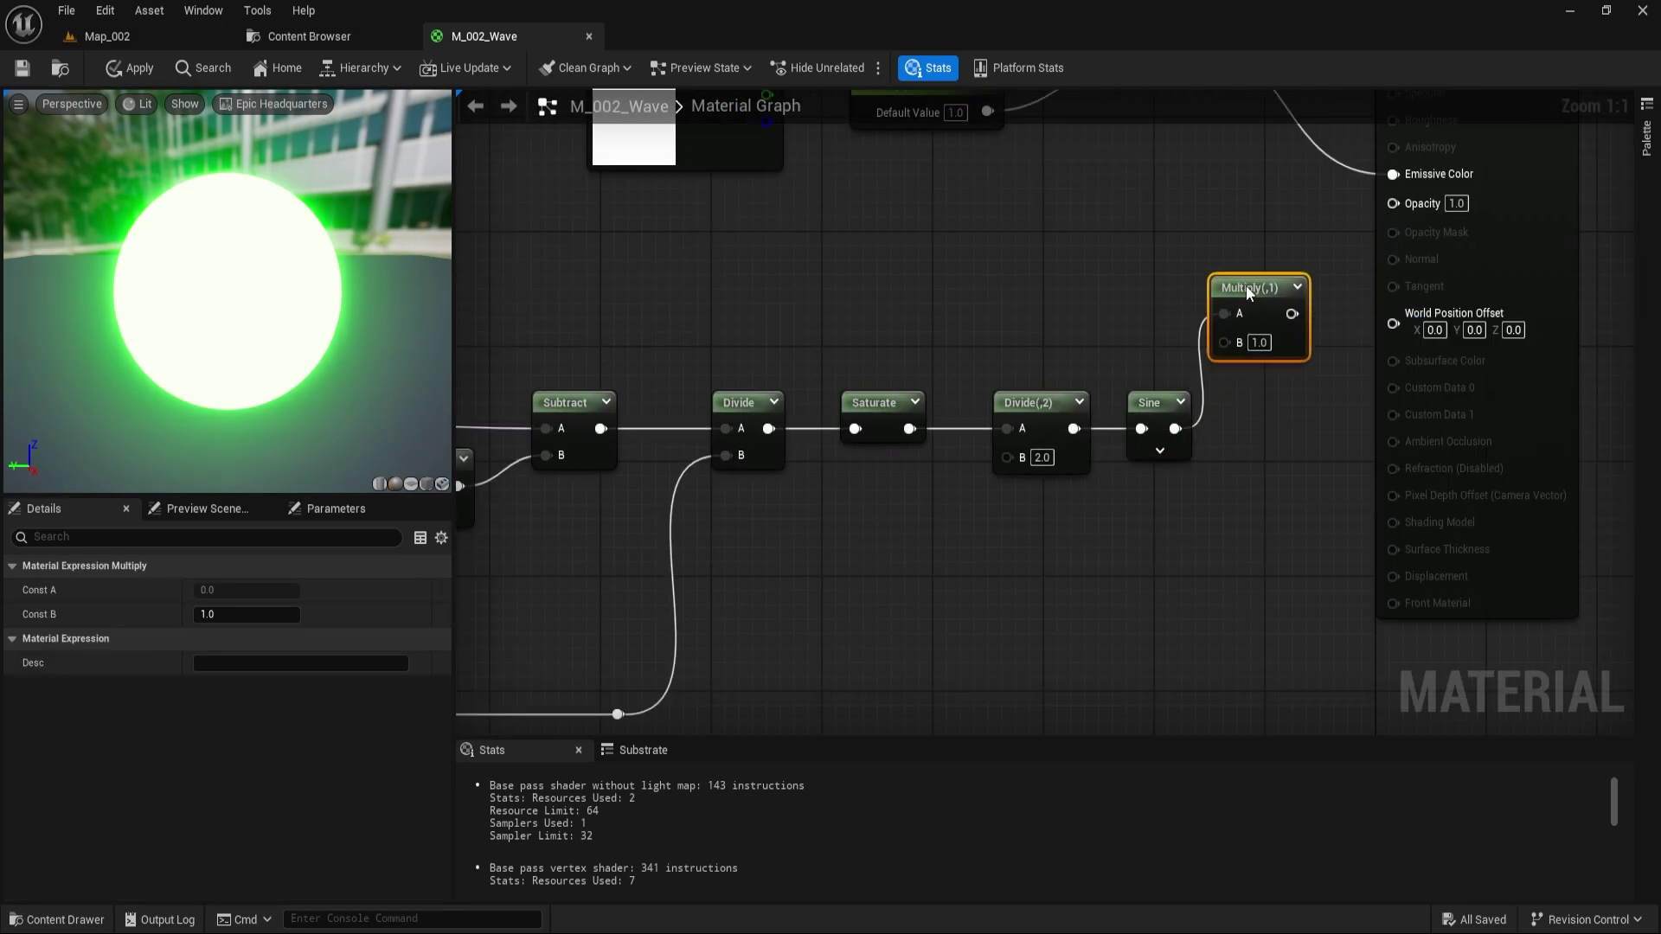
left_click_drag(1174, 428, 1242, 344)
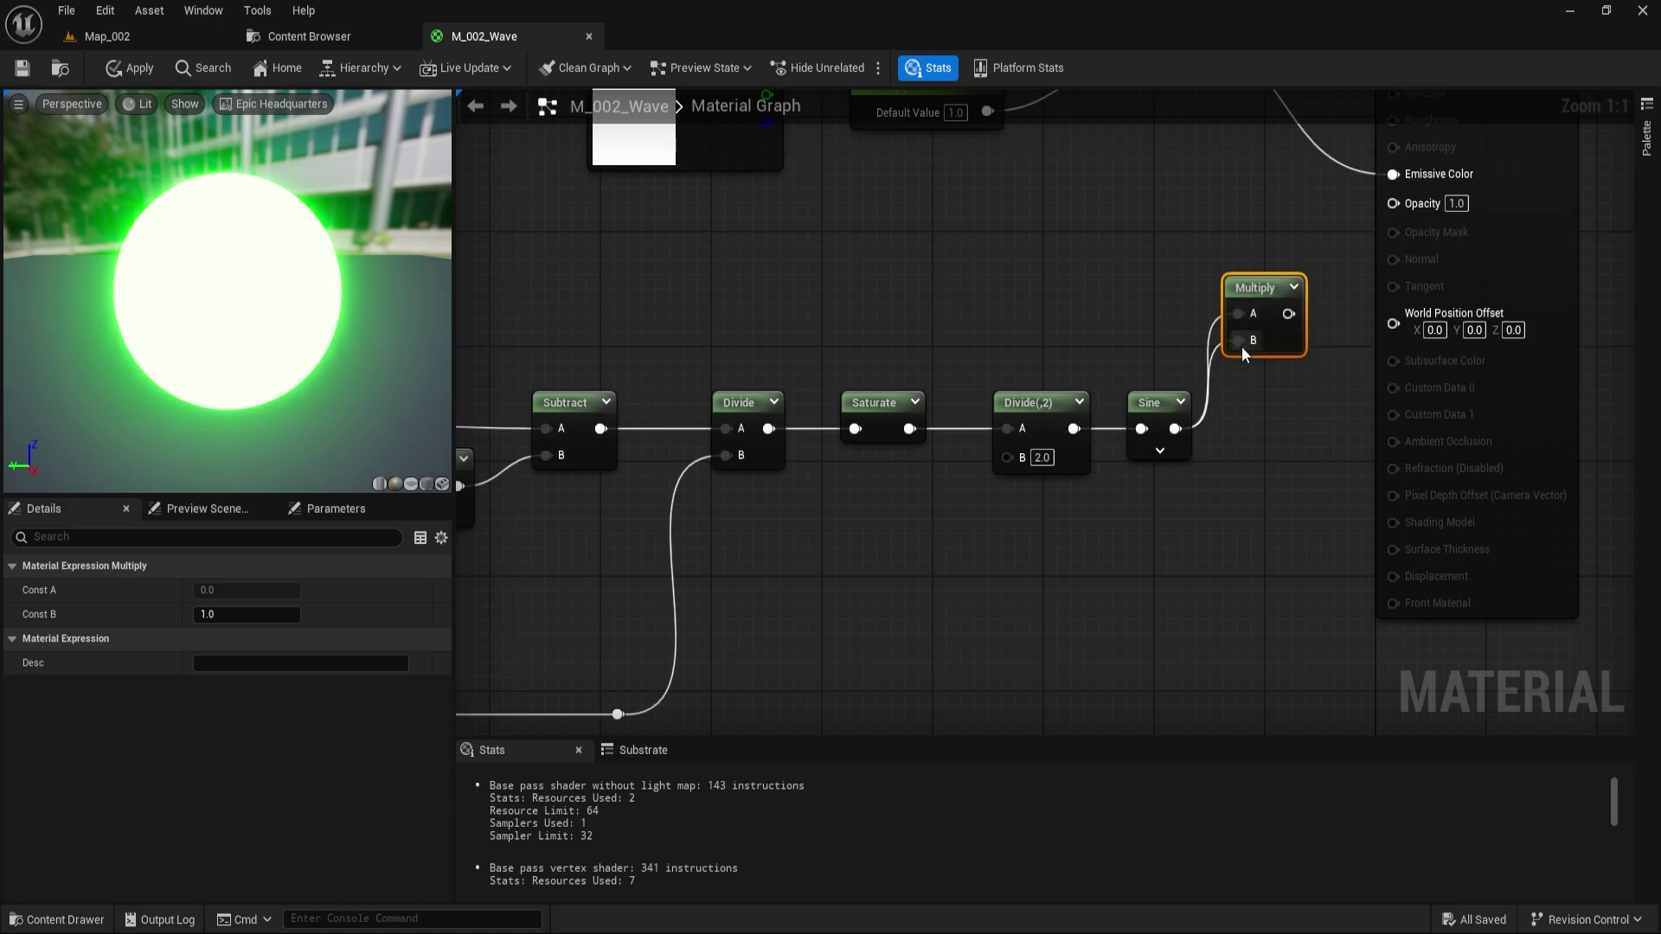
left_click(1213, 323, "alt")
right_click_drag(1218, 421, 1320, 437)
right_click_drag(1136, 353, 1225, 365)
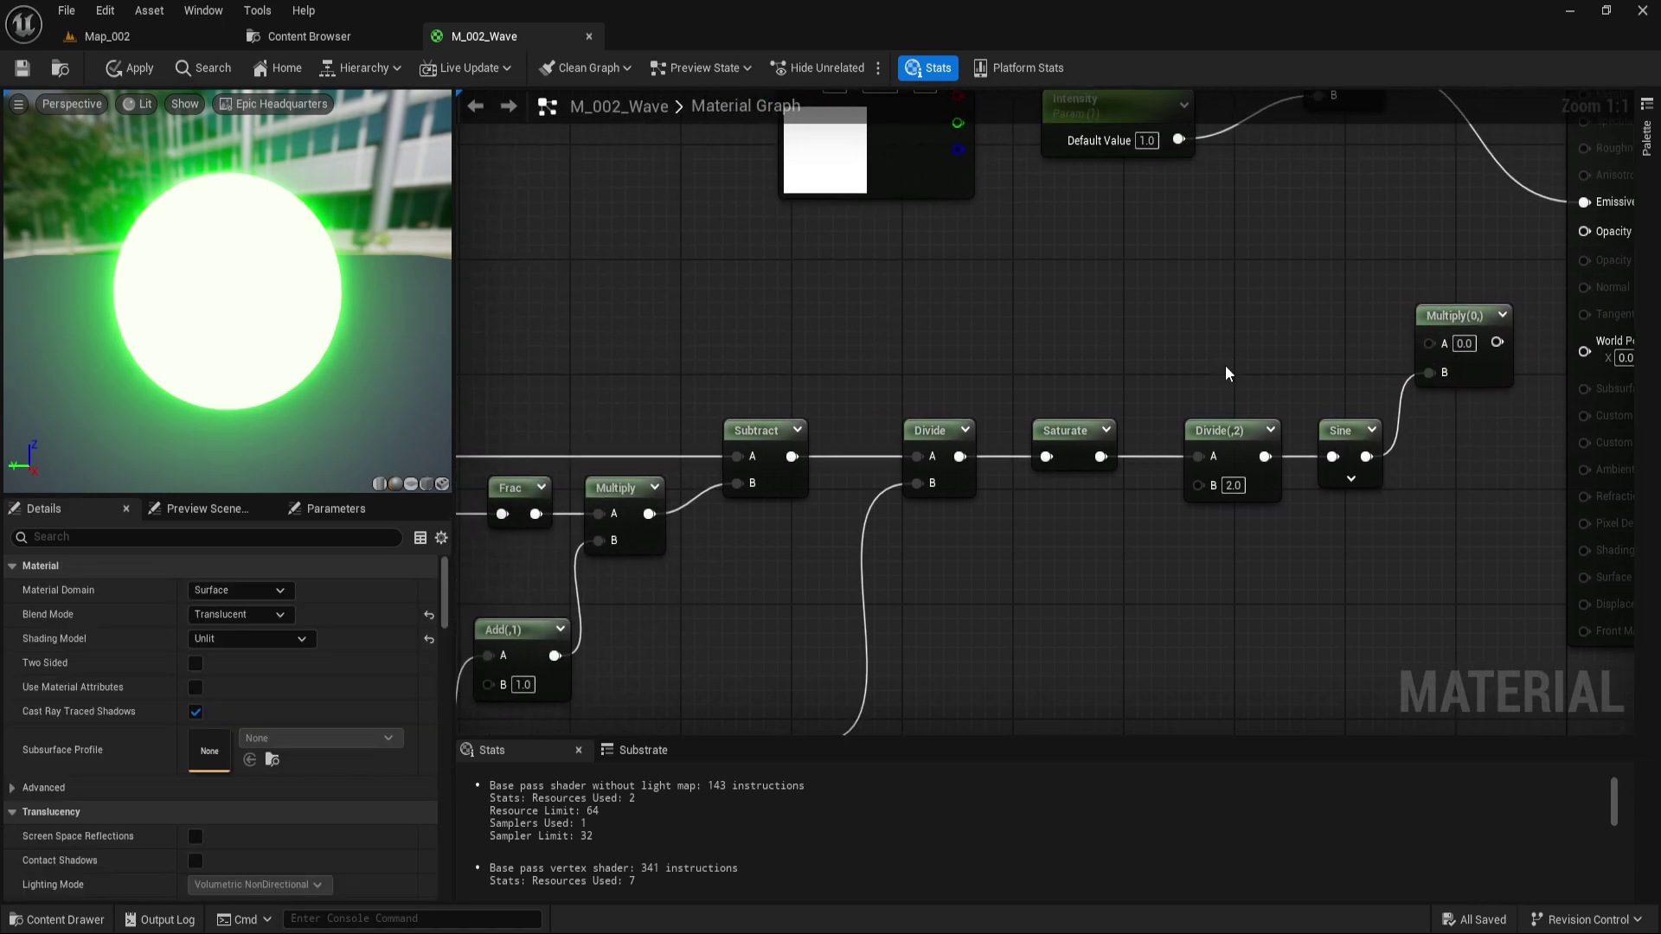
- Run the radius Divide output through new Saturate and OneMinus nodes
left_click_drag(731, 348, 938, 301)
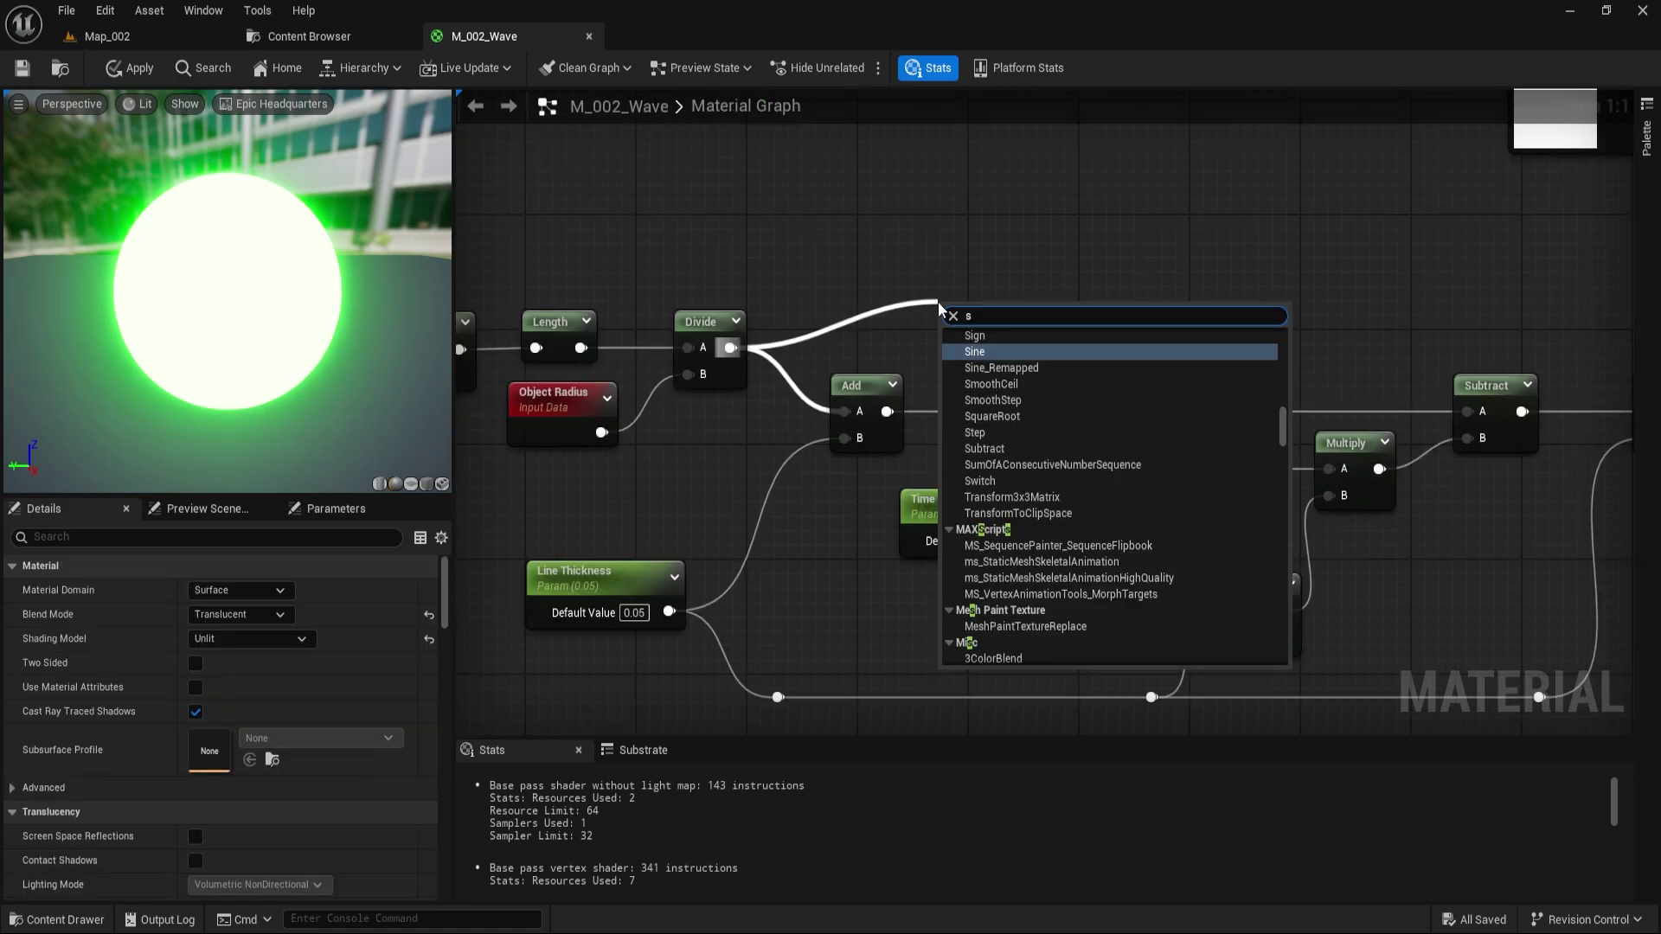
type("satu")
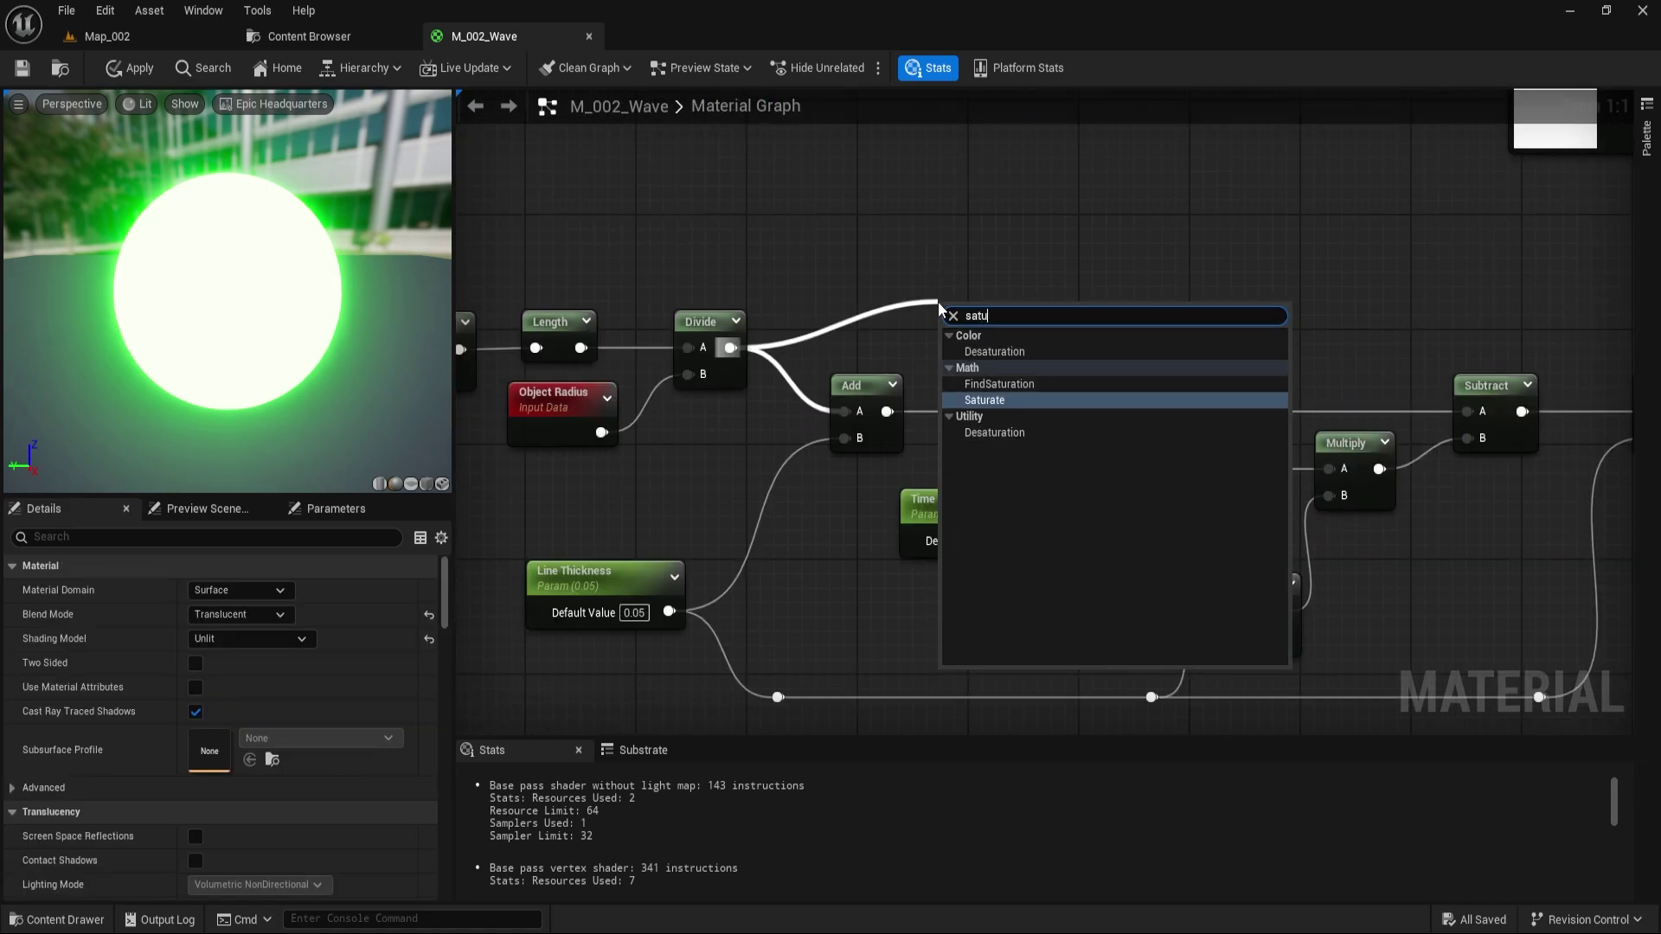
key("Return")
left_click_drag(935, 331, 1020, 307)
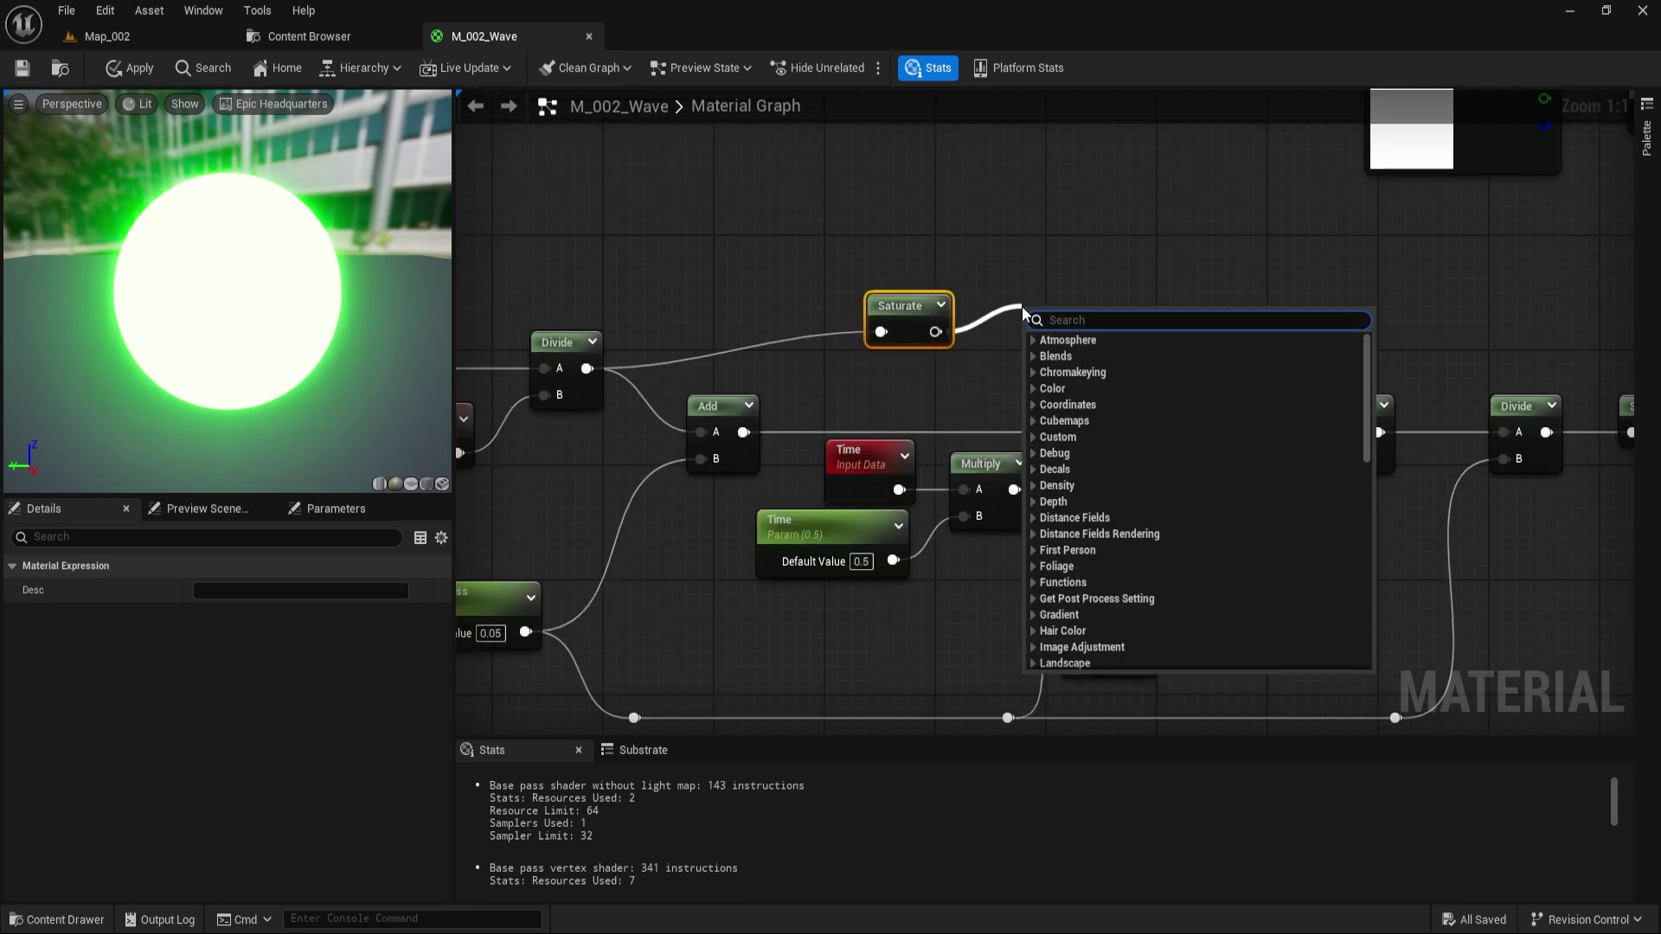
type("on")
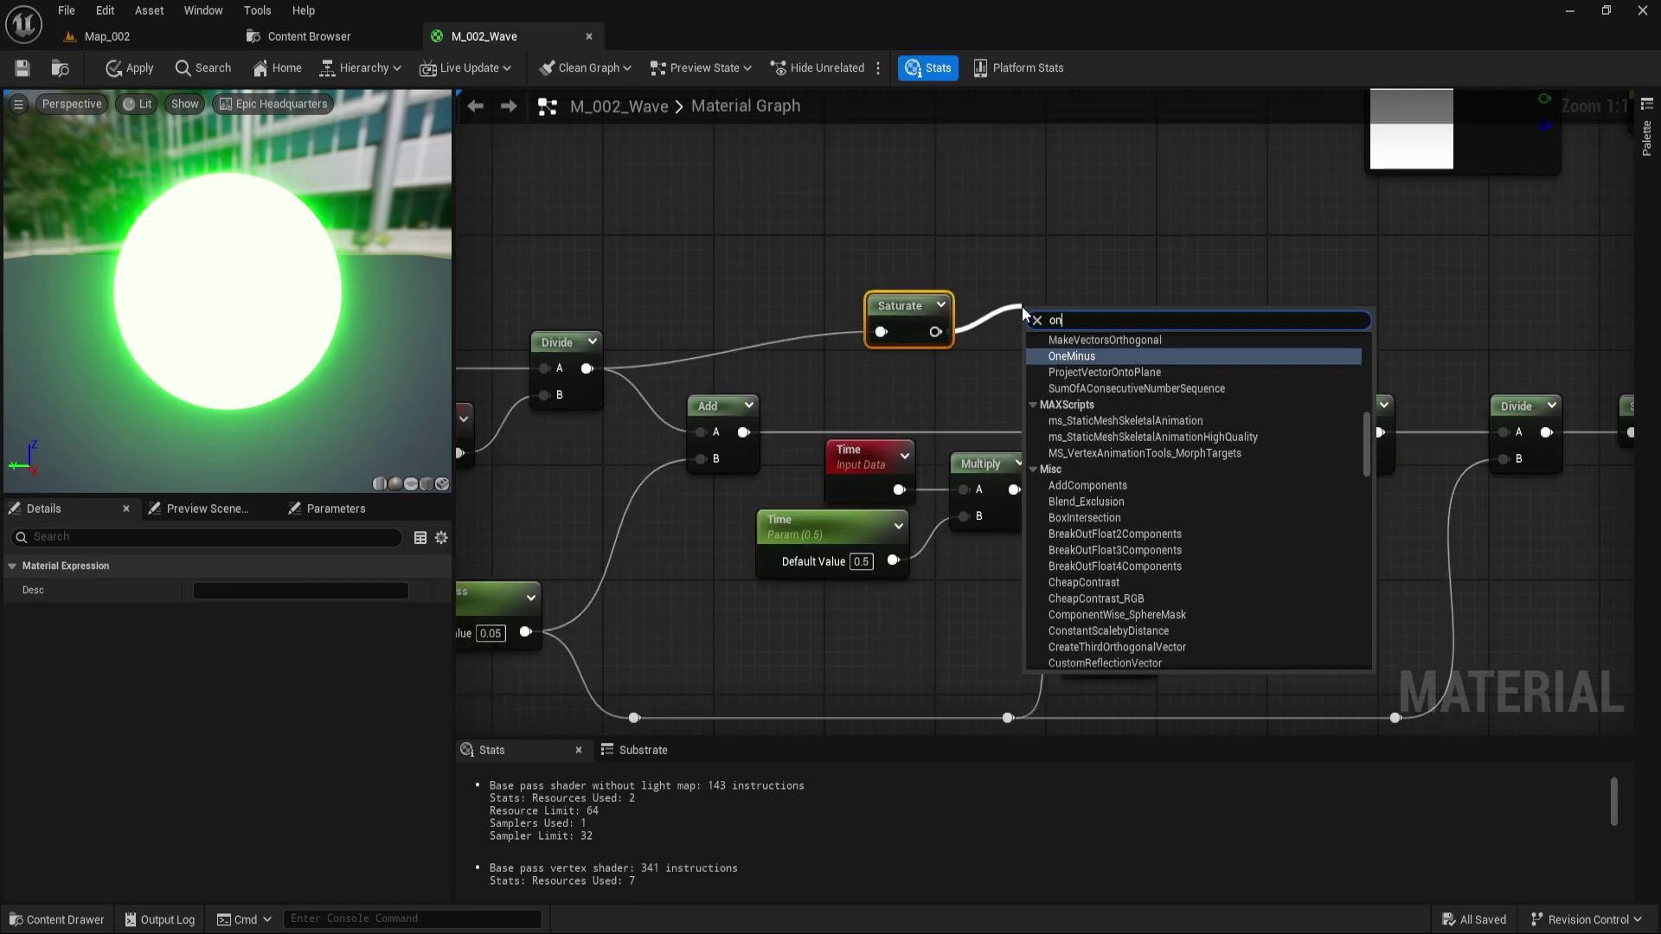
key("Return")
left_click_drag(1255, 320, 1414, 341)
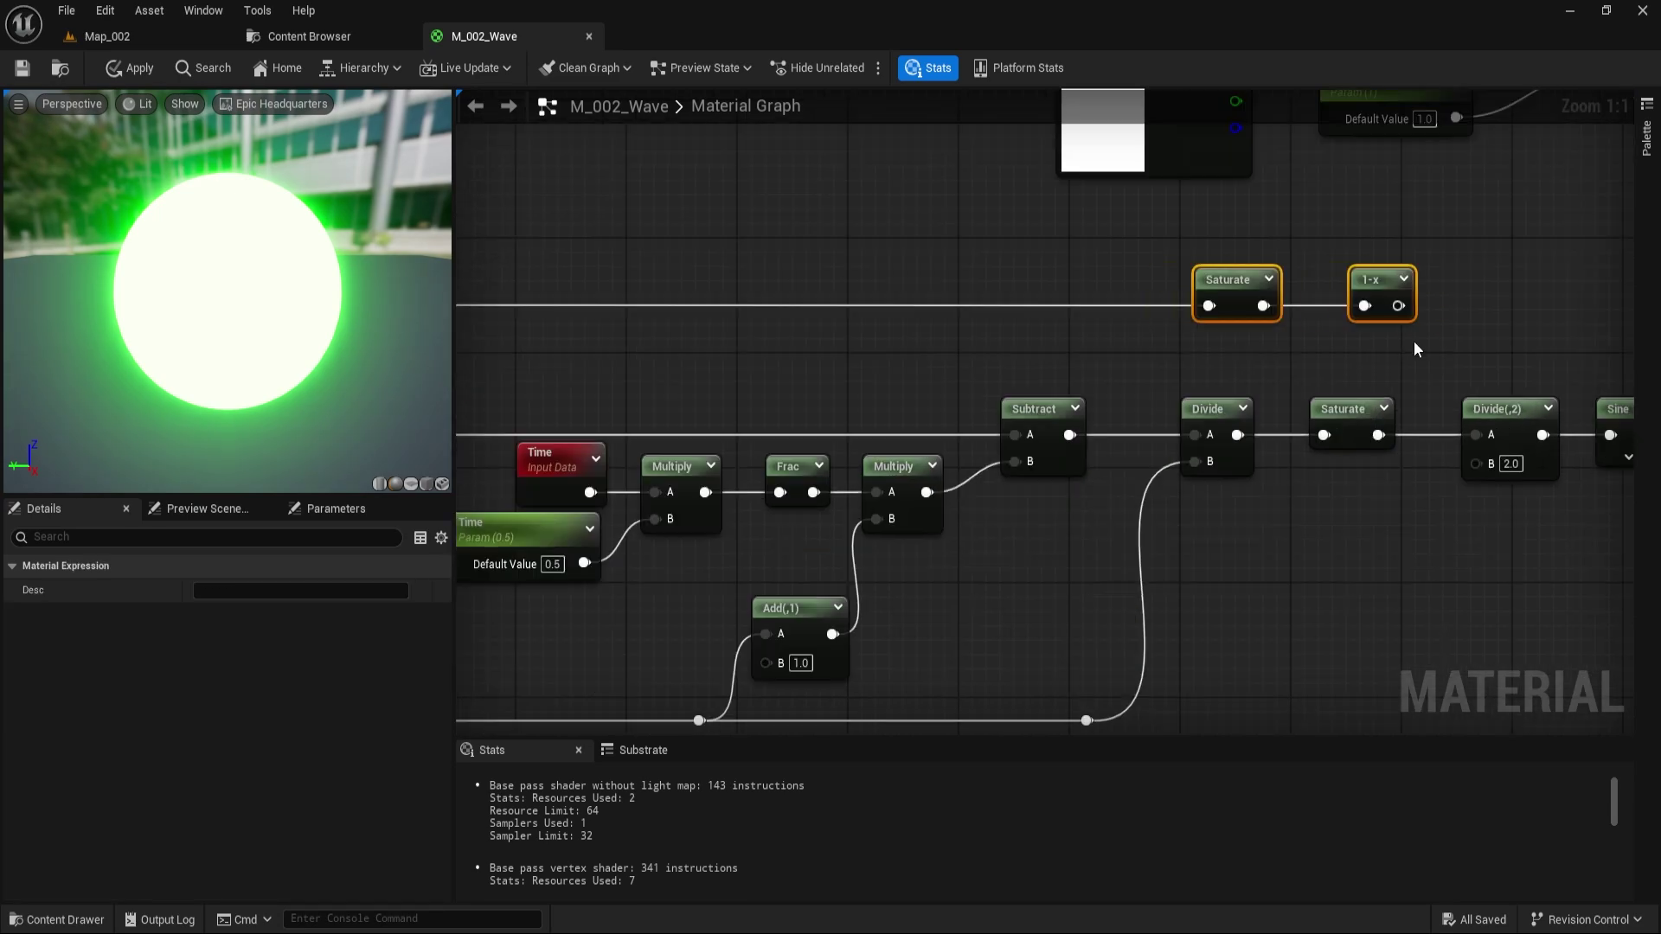
right_click_drag(1414, 341, 800, 369)
left_click(780, 370)
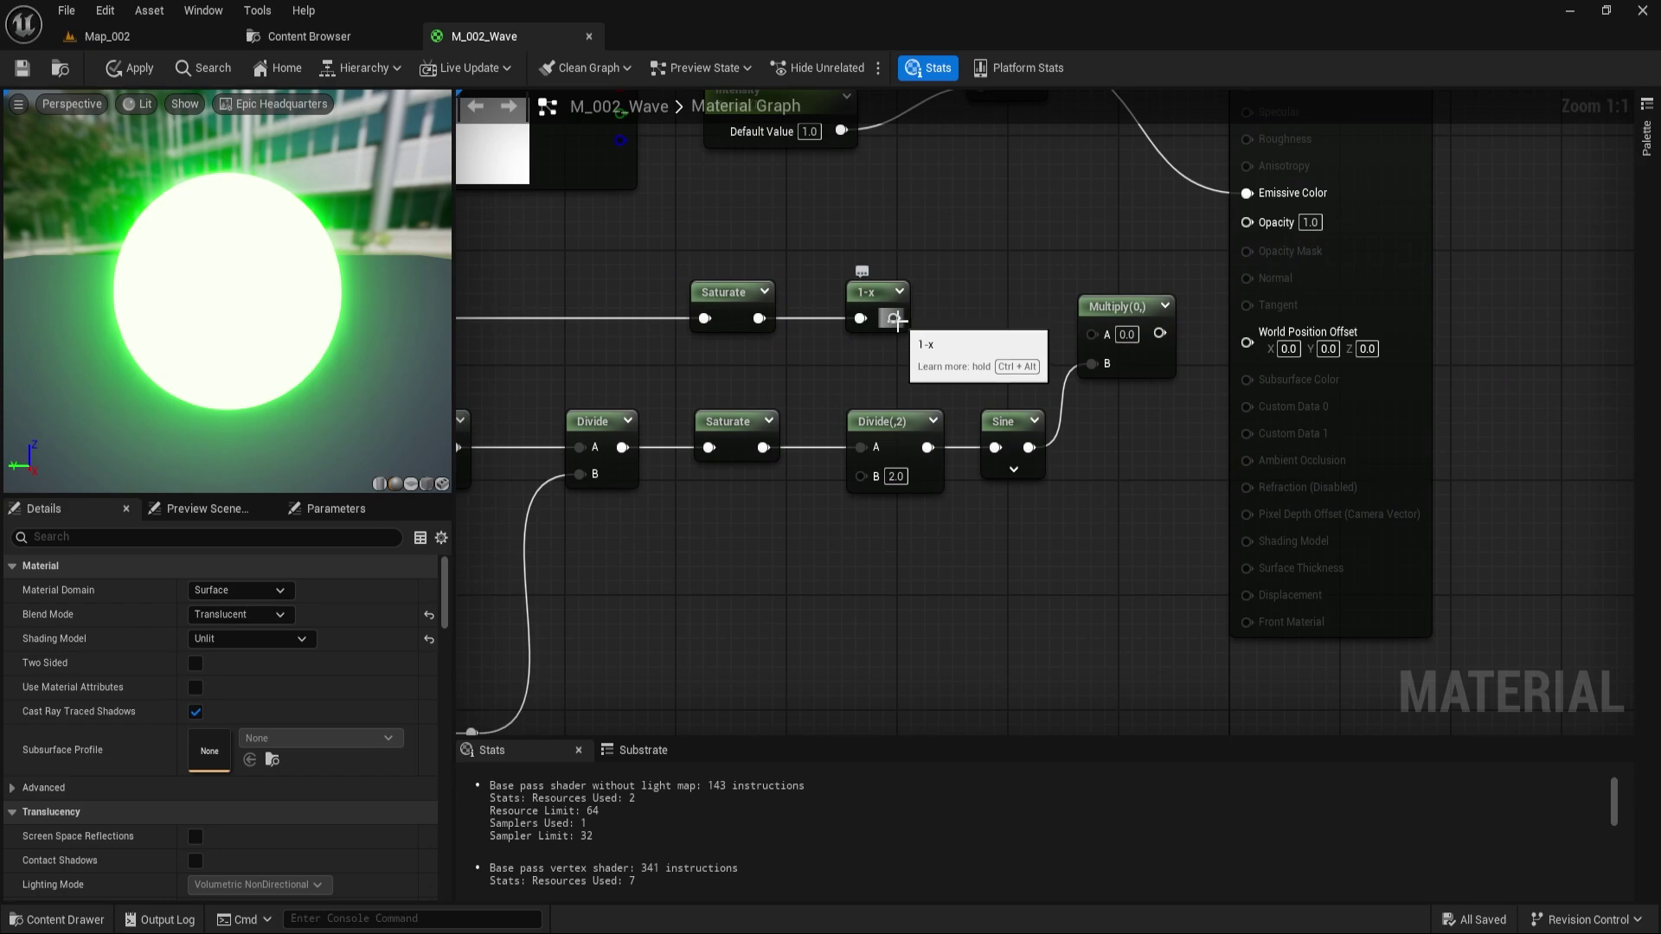
- Wire 1-x into Multiply A and connect Multiply's result to Opacity
left_click_drag(895, 319, 1097, 334)
right_click_drag(1104, 428, 996, 499)
left_click_drag(1030, 360, 1148, 263)
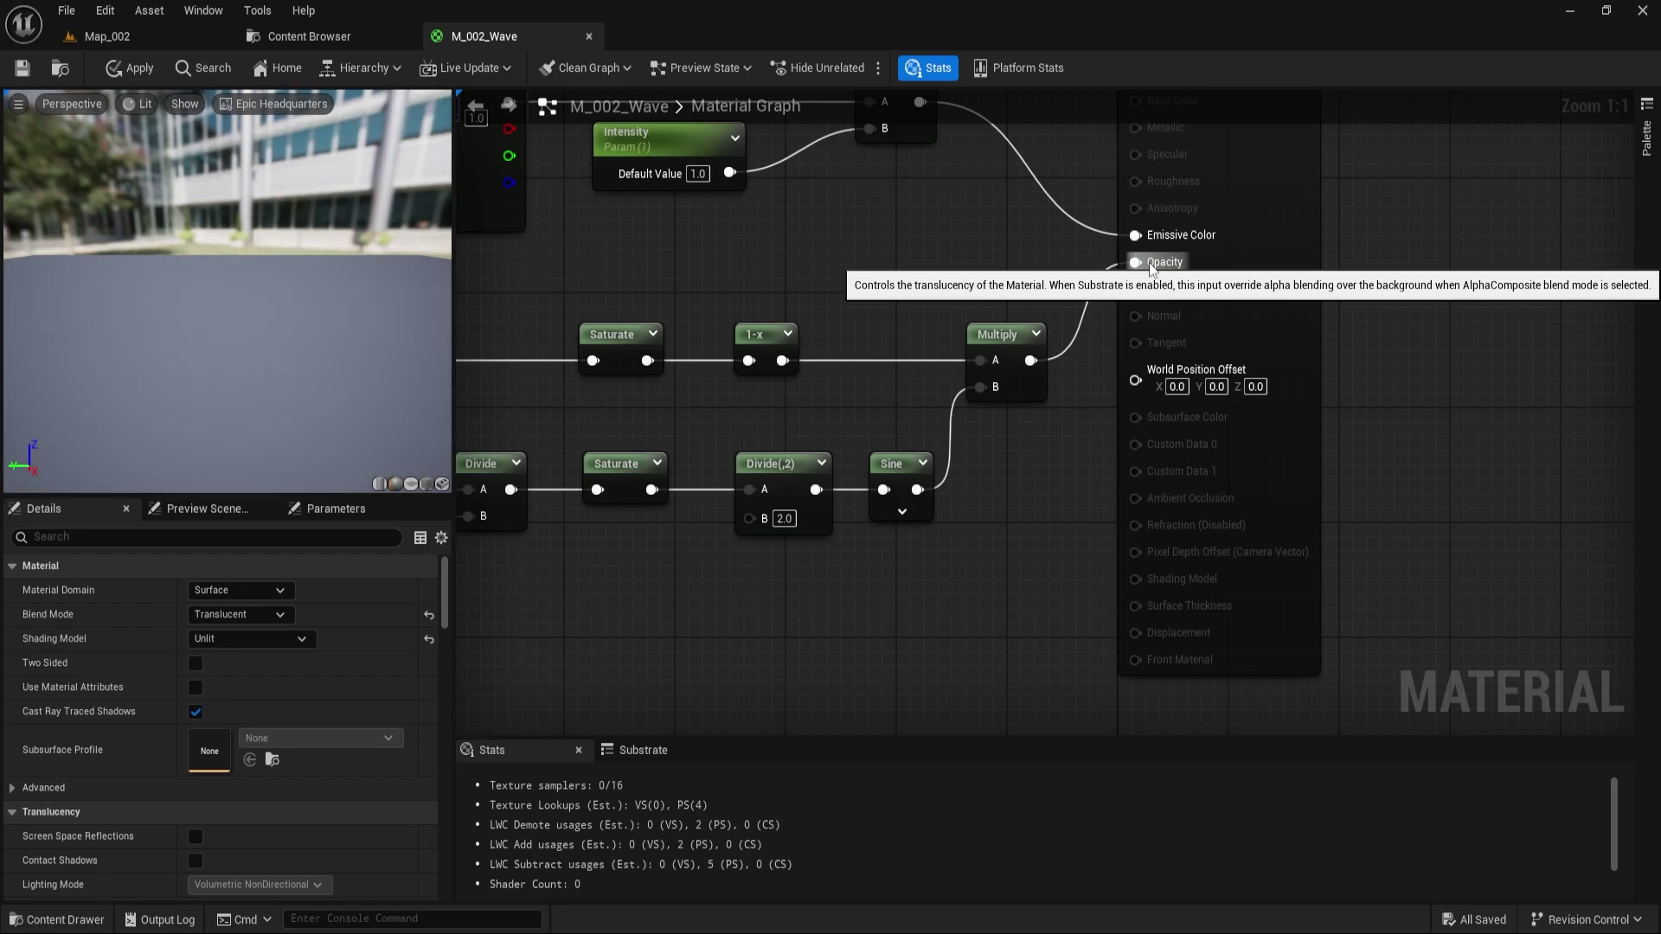
- Apply and save the M_002_Wave graph changes with the whole network framed
scroll(1055, 447, "down", 4)
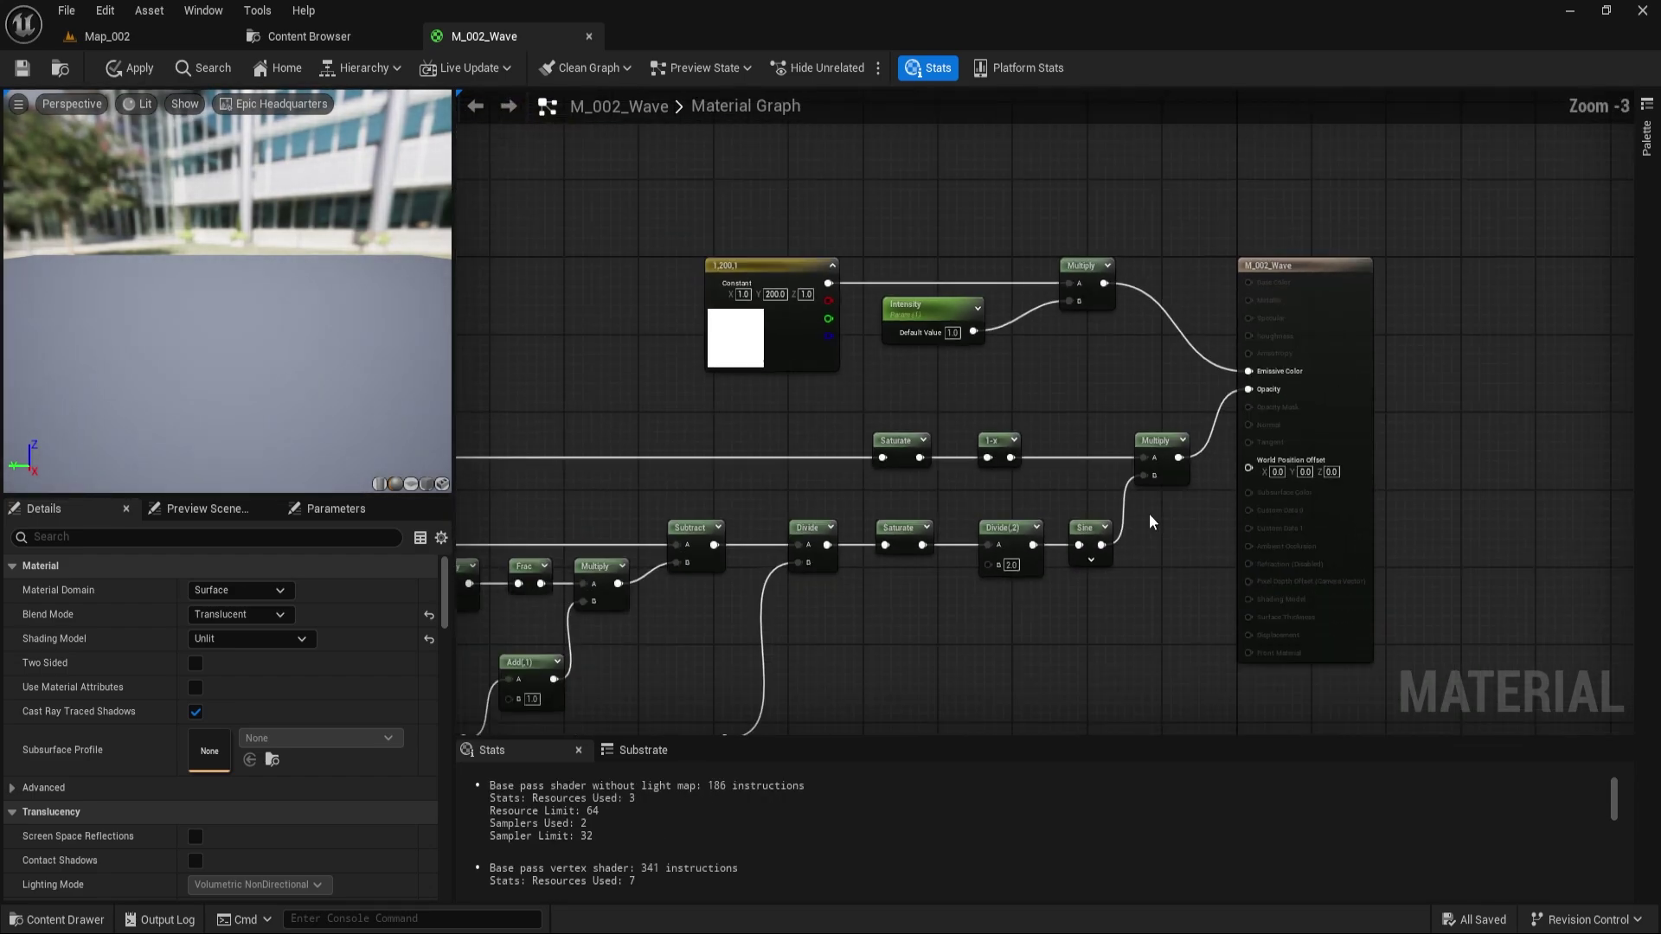
right_click_drag(994, 371, 1141, 323)
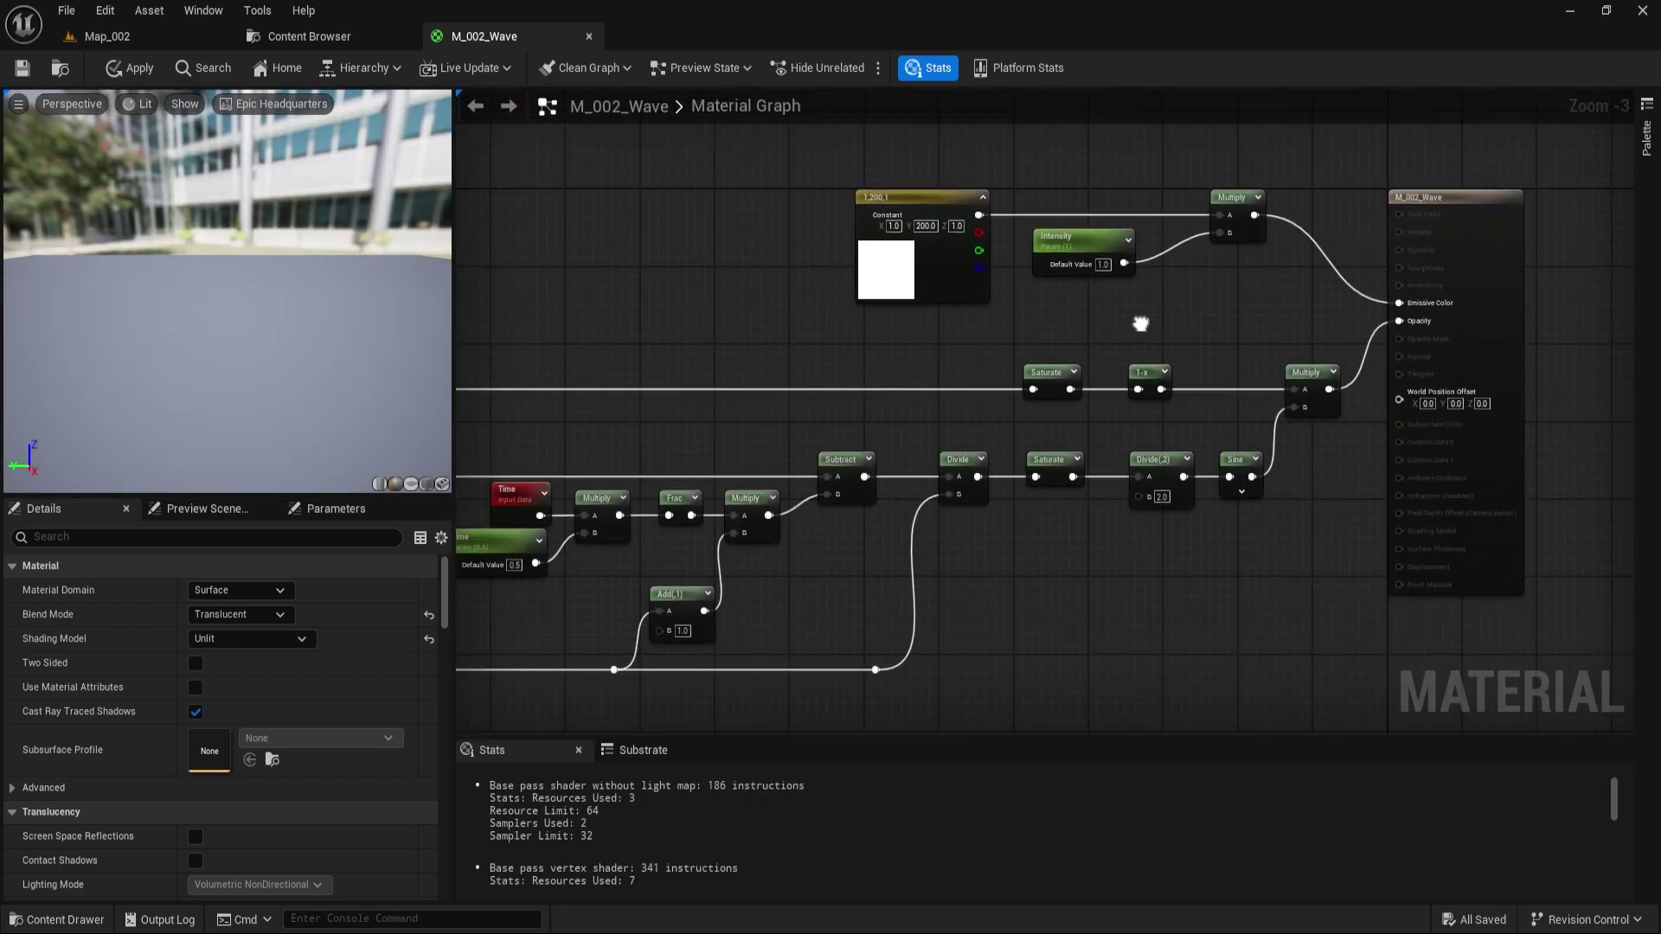
left_click(19, 67)
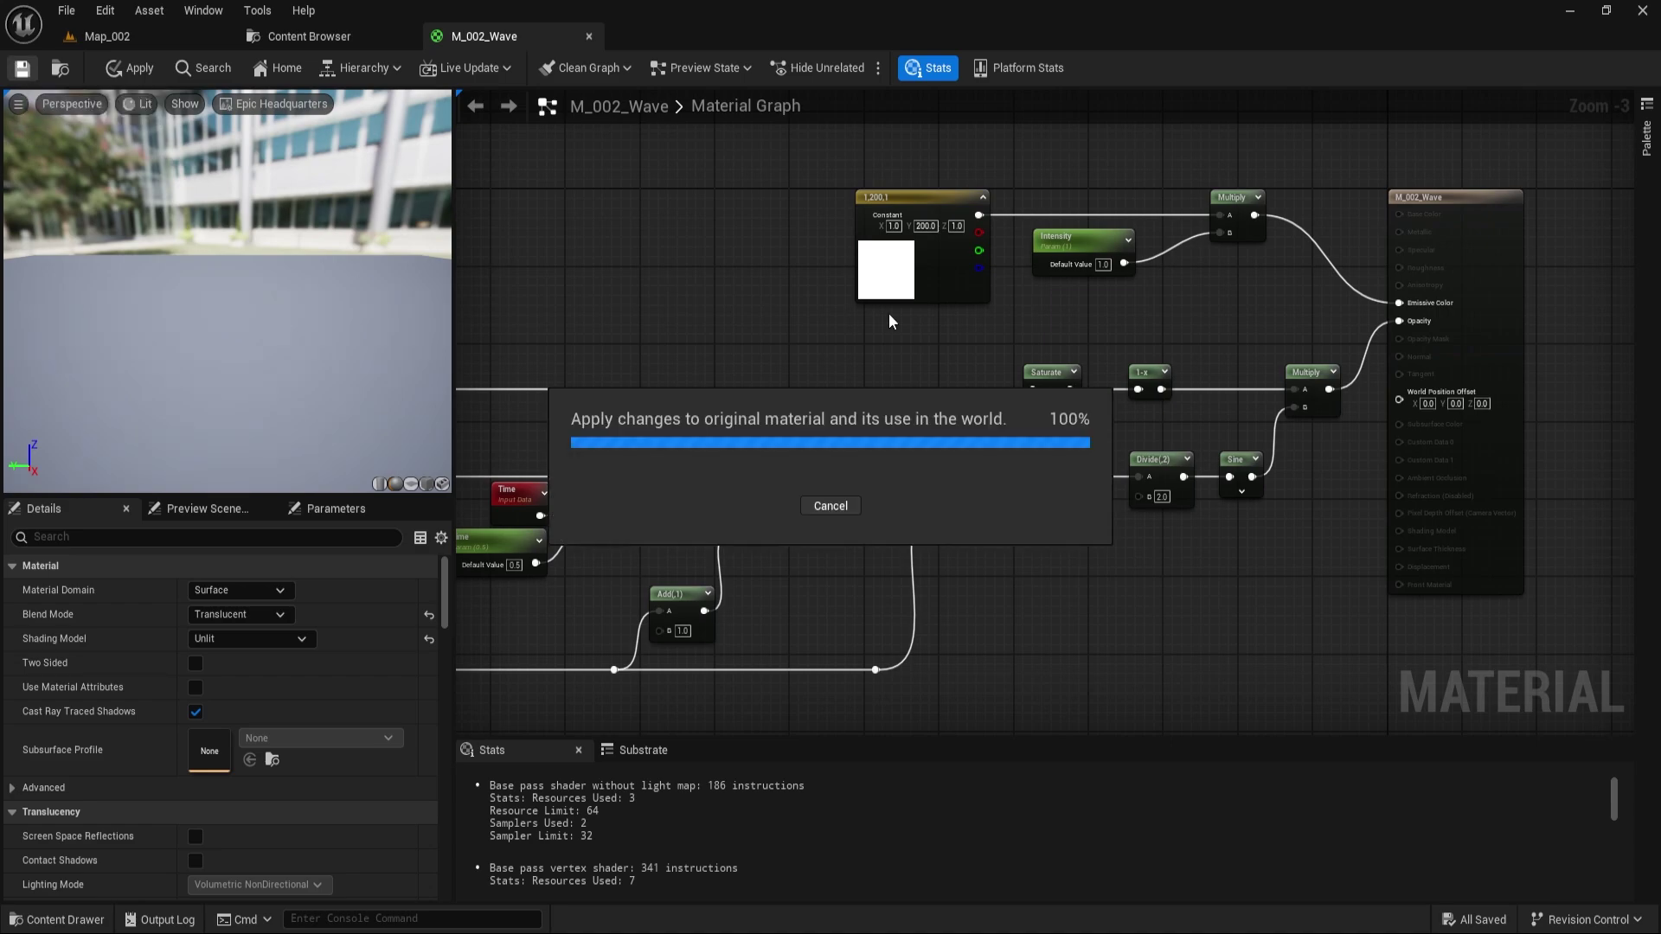
right_click_drag(889, 314, 947, 320)
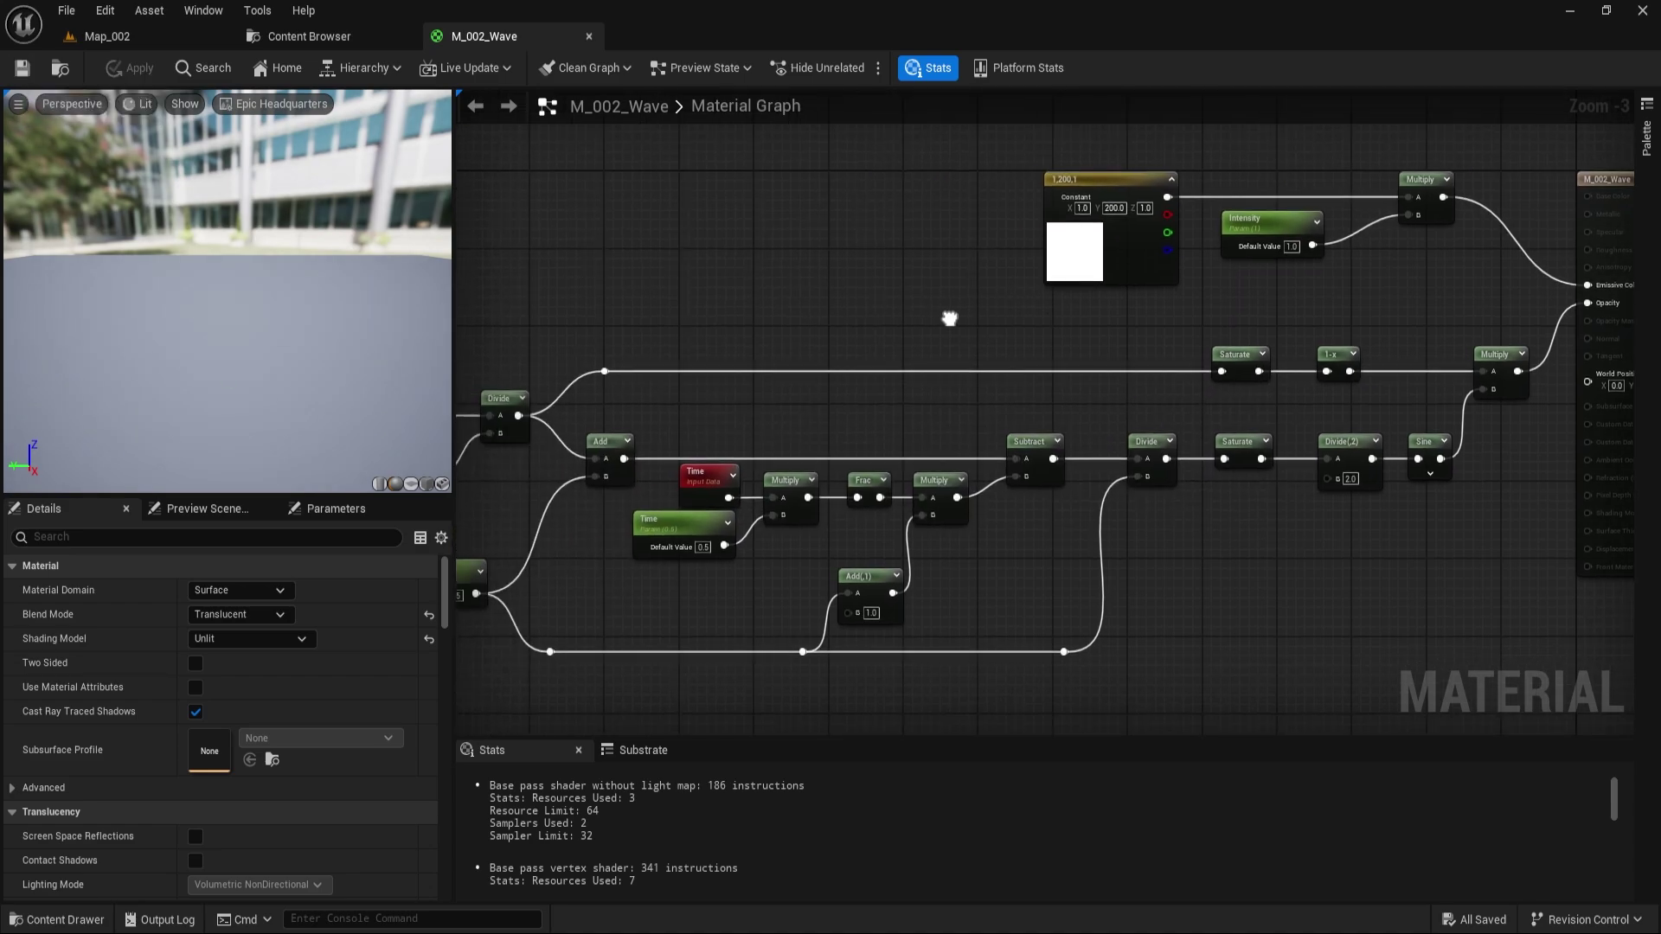
scroll(890, 360, "down", 3)
scroll(1031, 434, "up", 2)
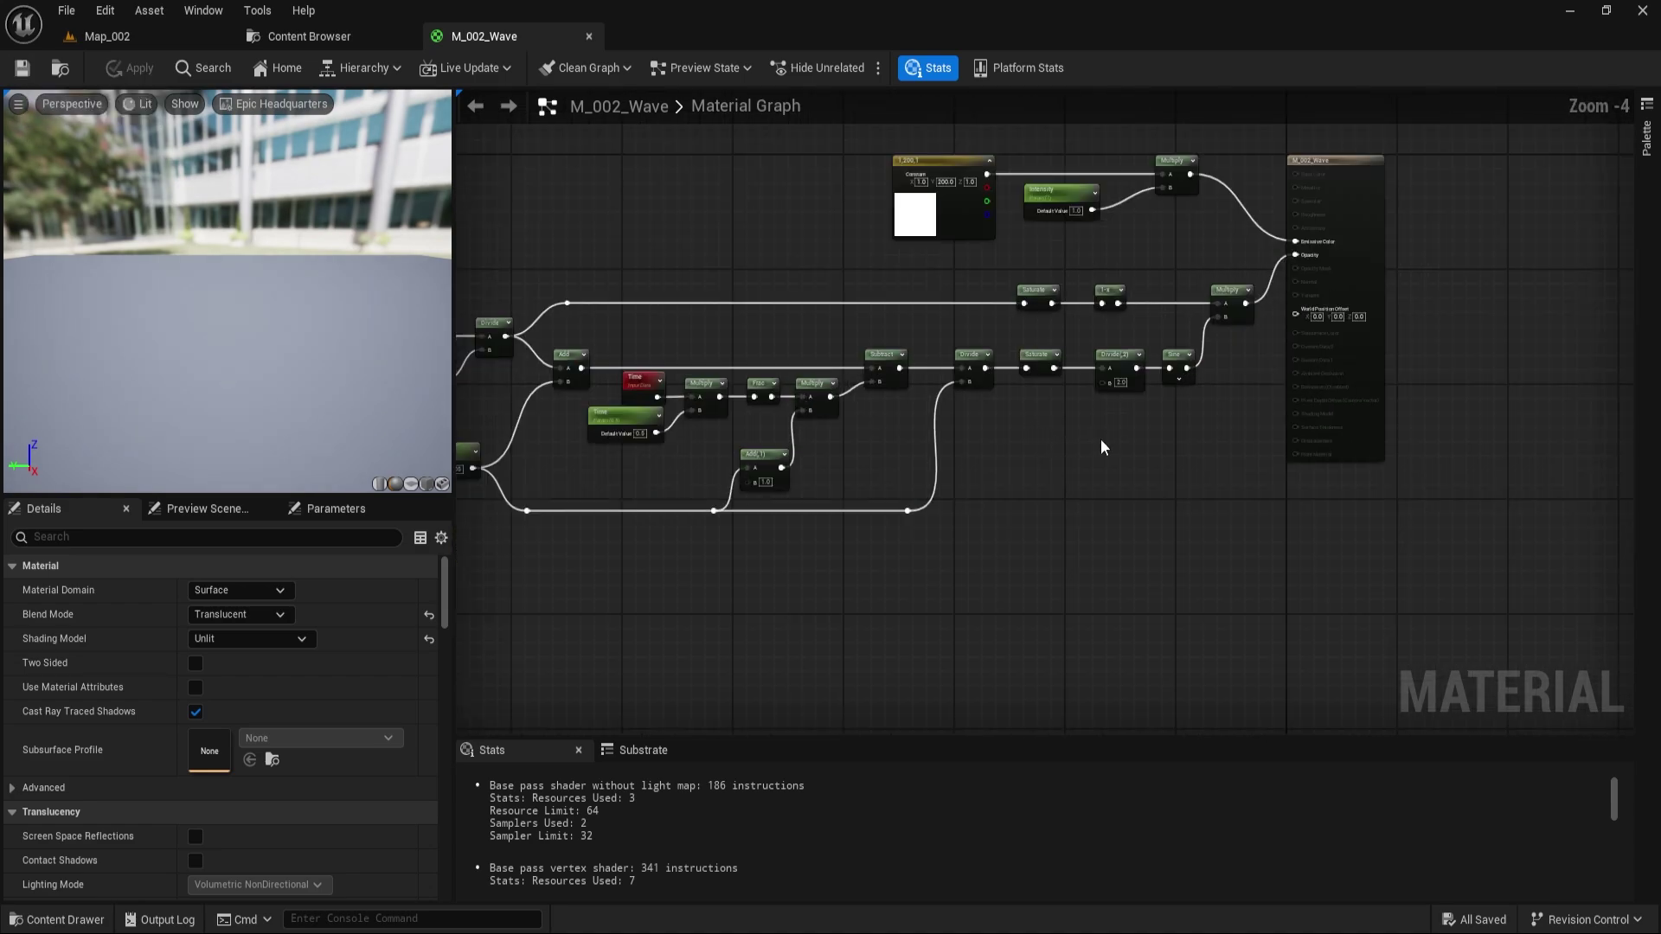
scroll(1099, 484, "up", 4)
mouse_move(845, 437)
right_mouse_down()
mouse_move(750, 504)
mouse_move(849, 459)
right_mouse_up()
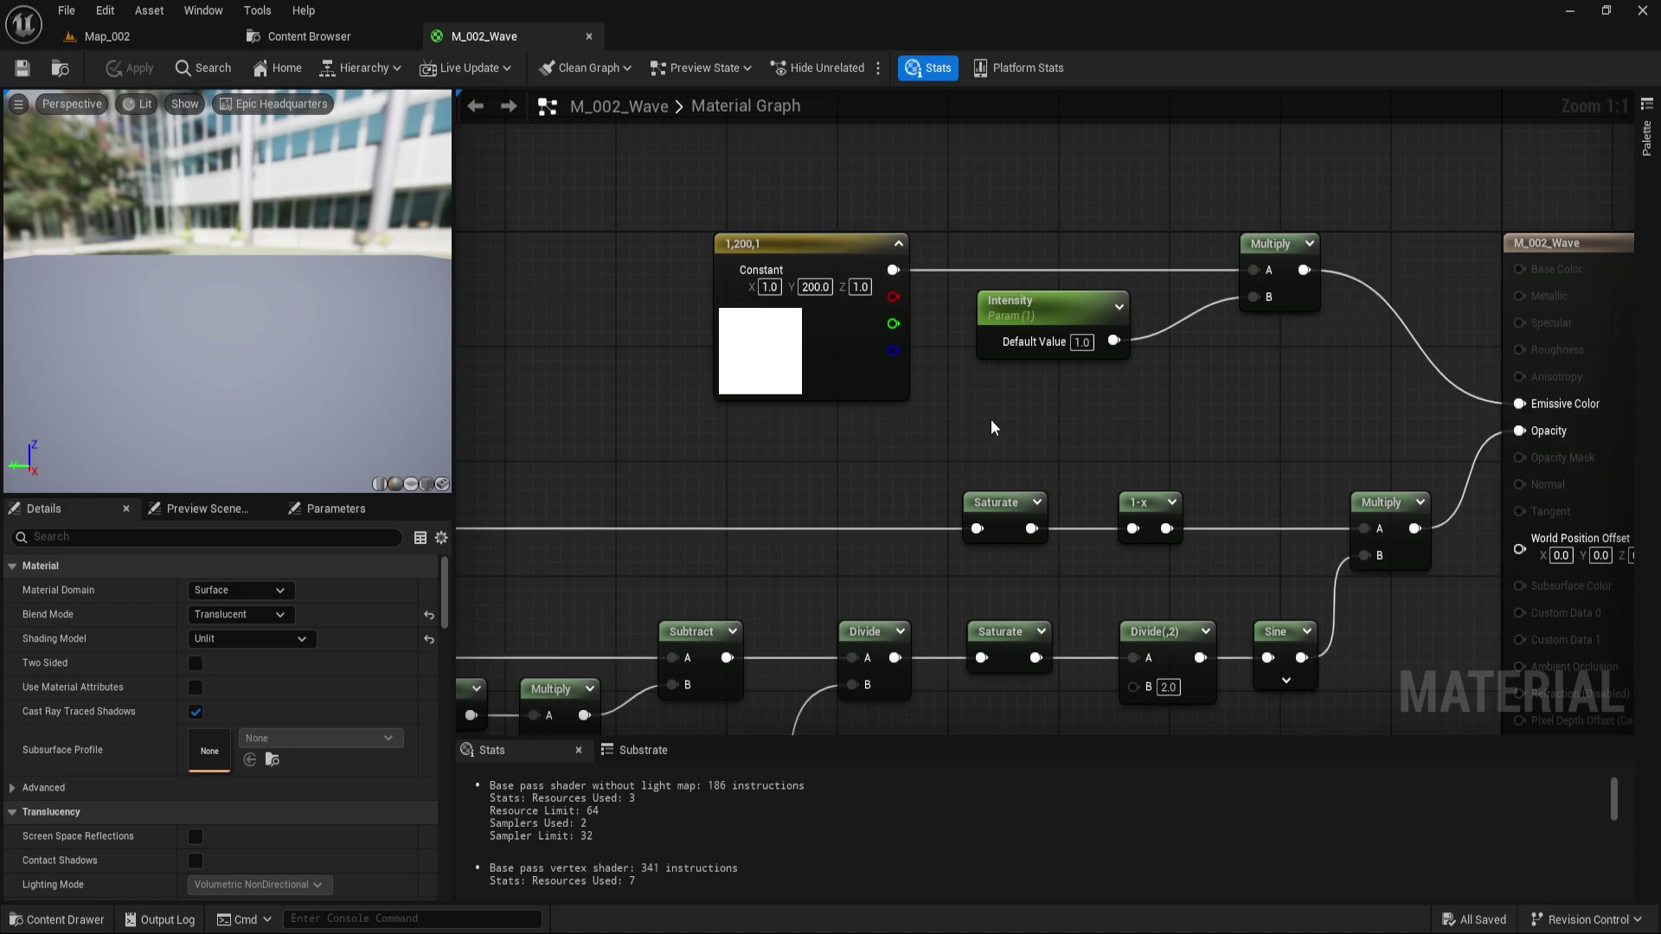
right_click_drag(993, 433, 1007, 121)
right_click_drag(950, 520, 1660, 485)
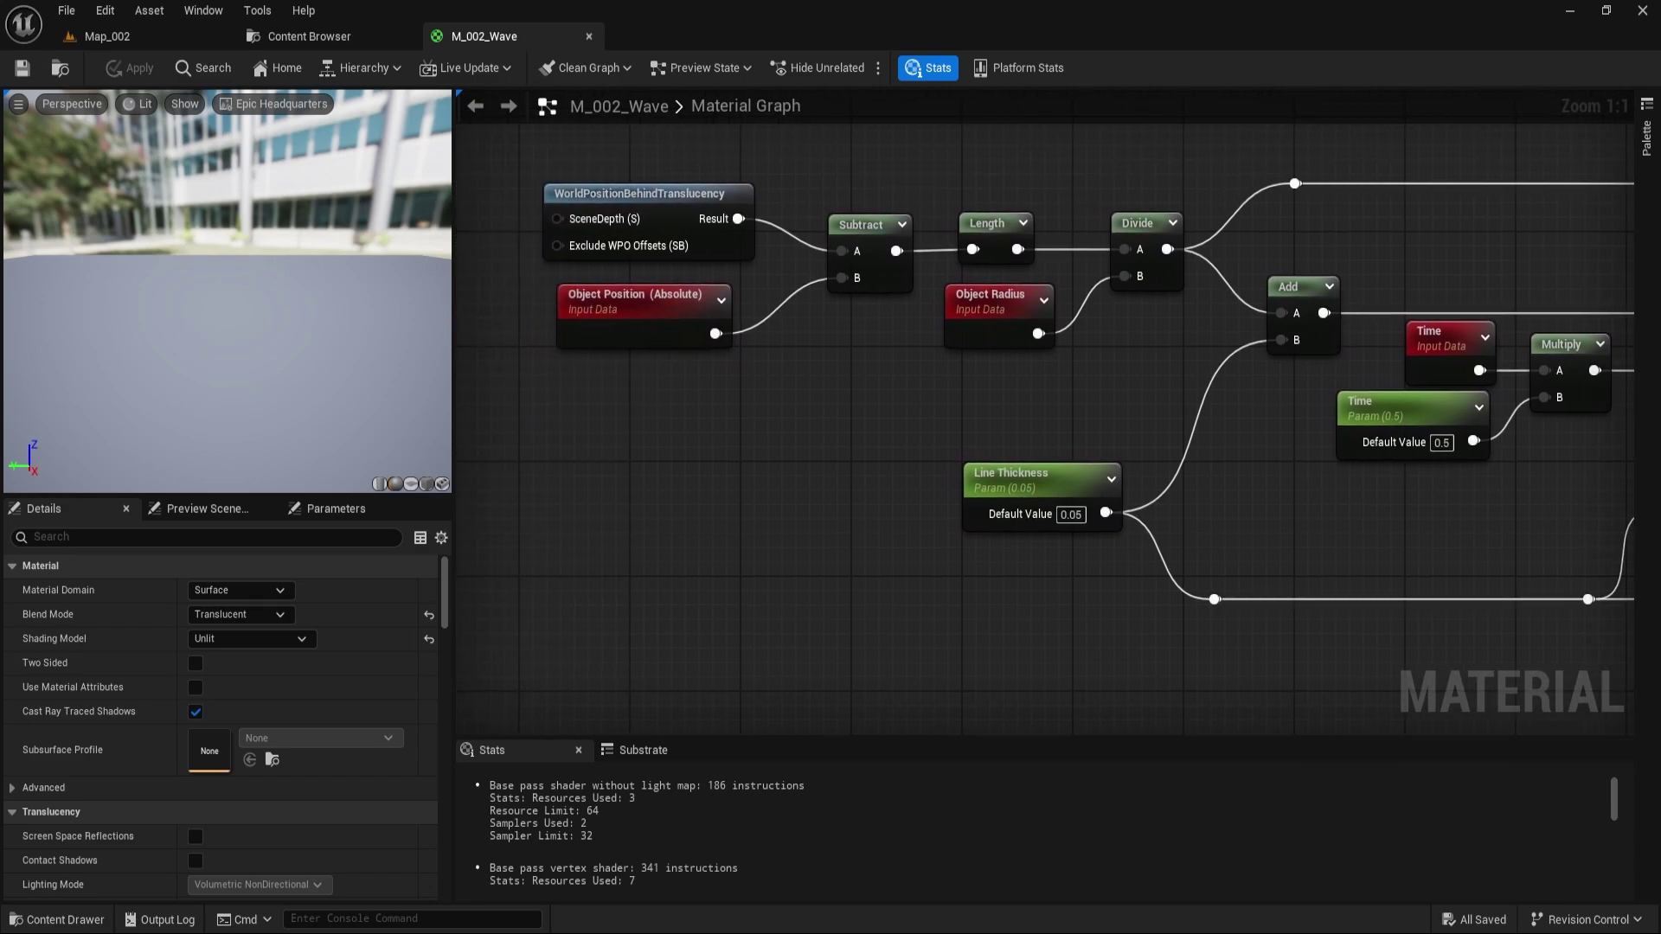
right_click_drag(1660, 485, 1072, 511)
right_click_drag(1580, 509, 763, 769)
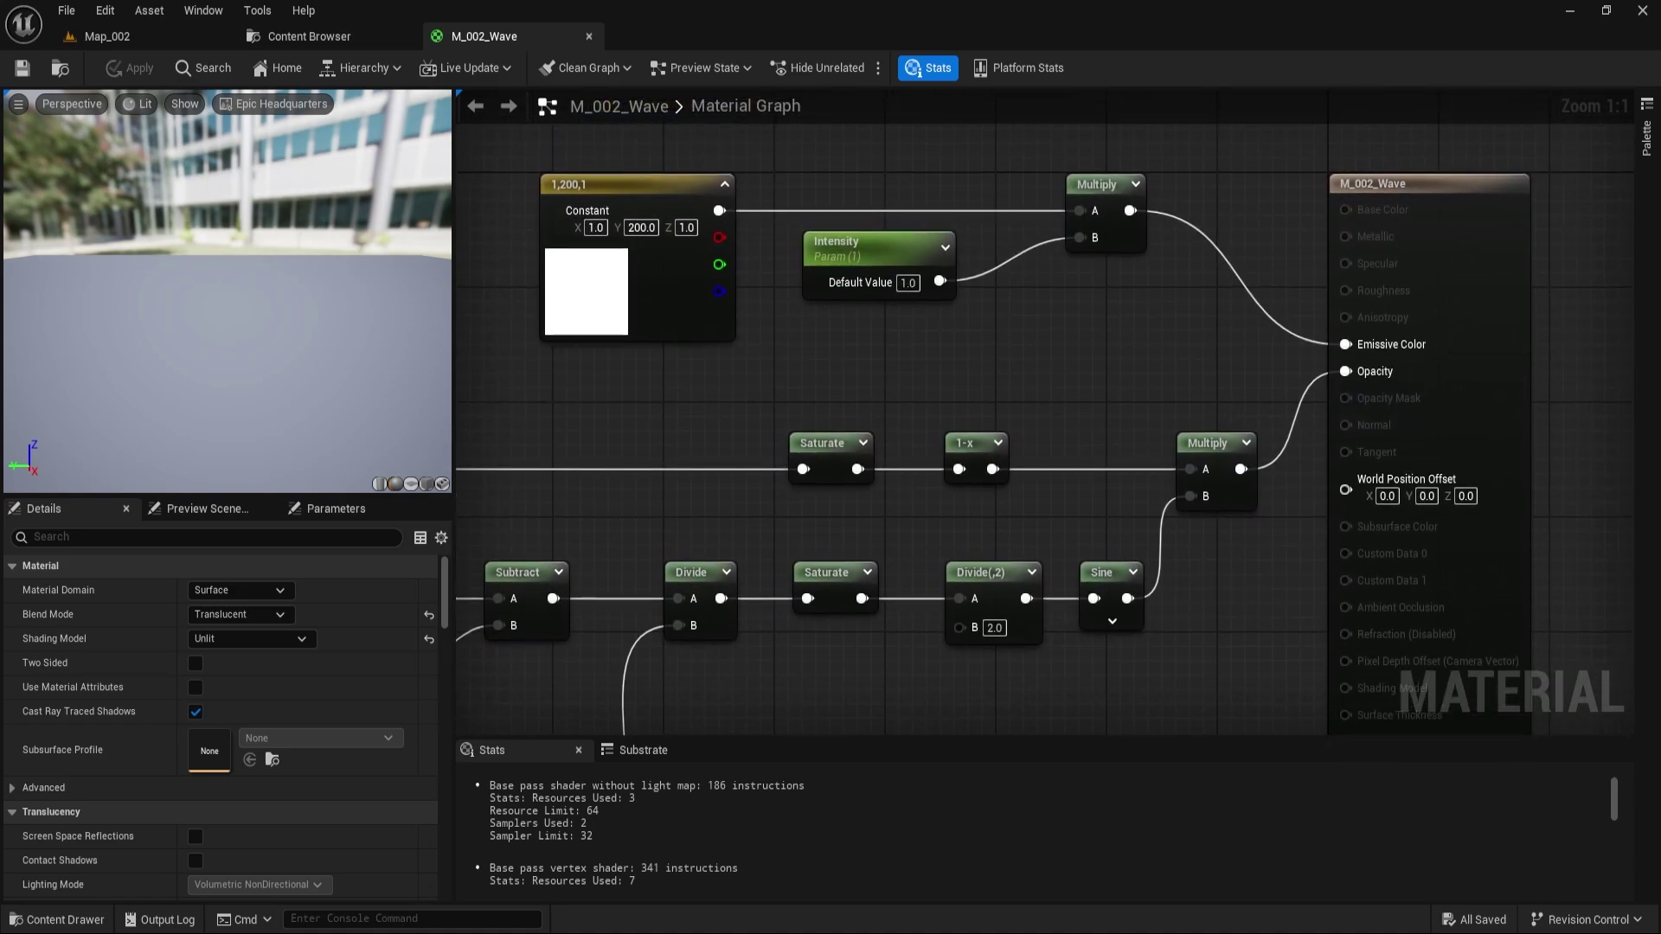
right_click_drag(588, 395, 613, 404)
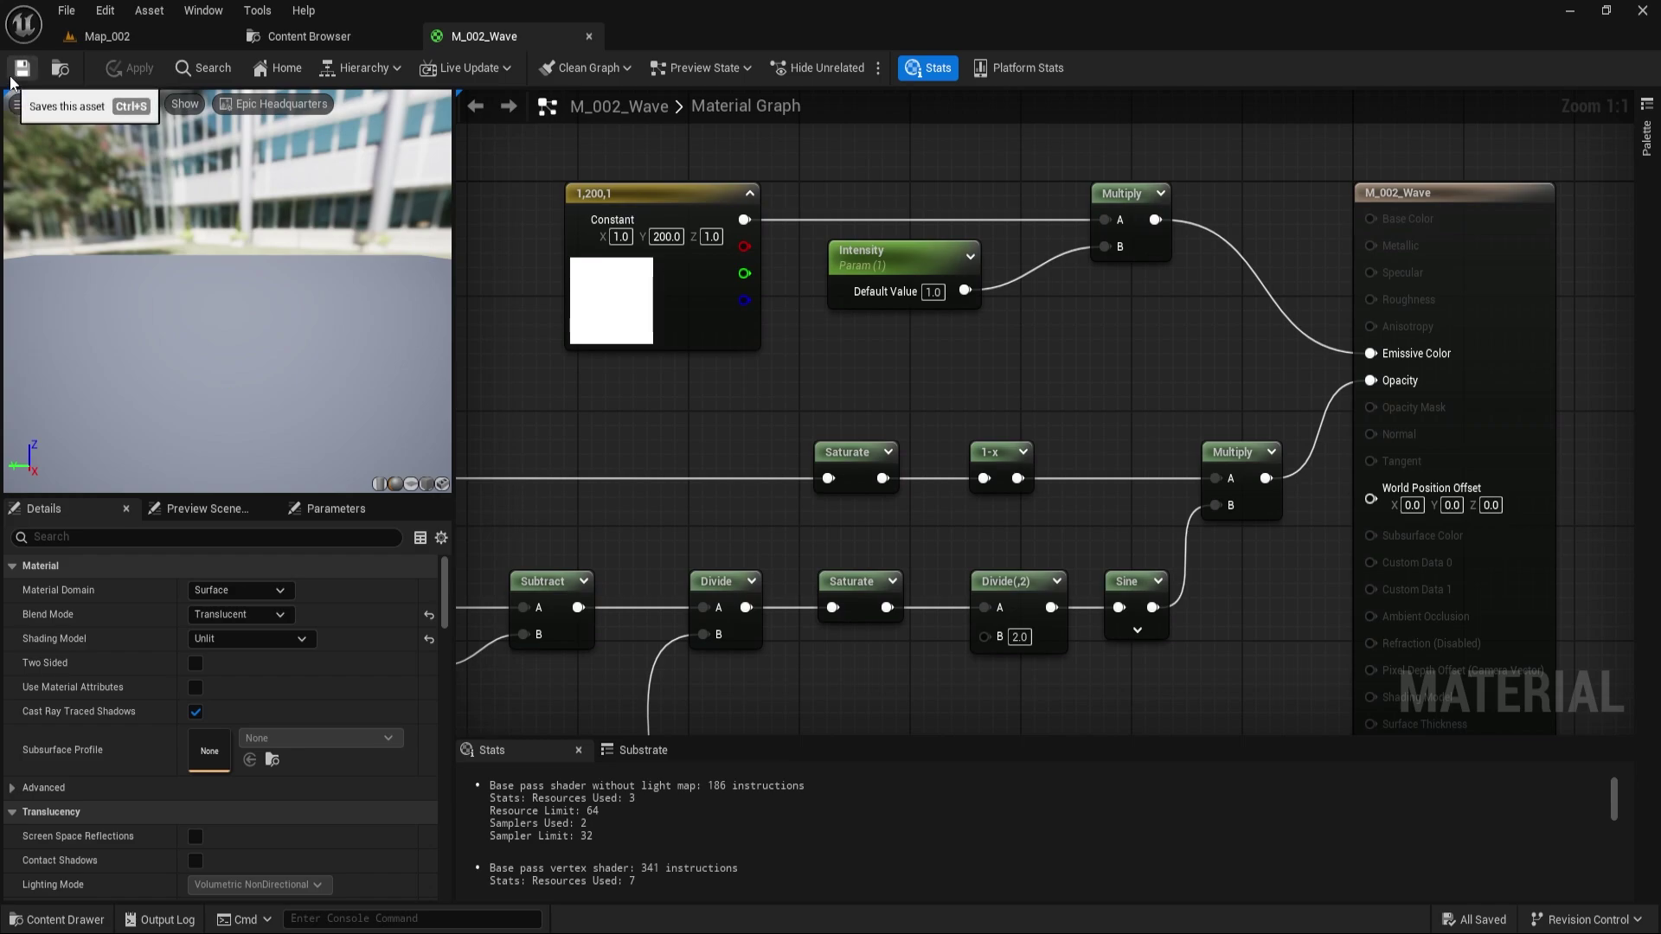
- Create a material instance of M_002_Wave from the Materials folder
left_click(276, 33)
right_click(220, 183)
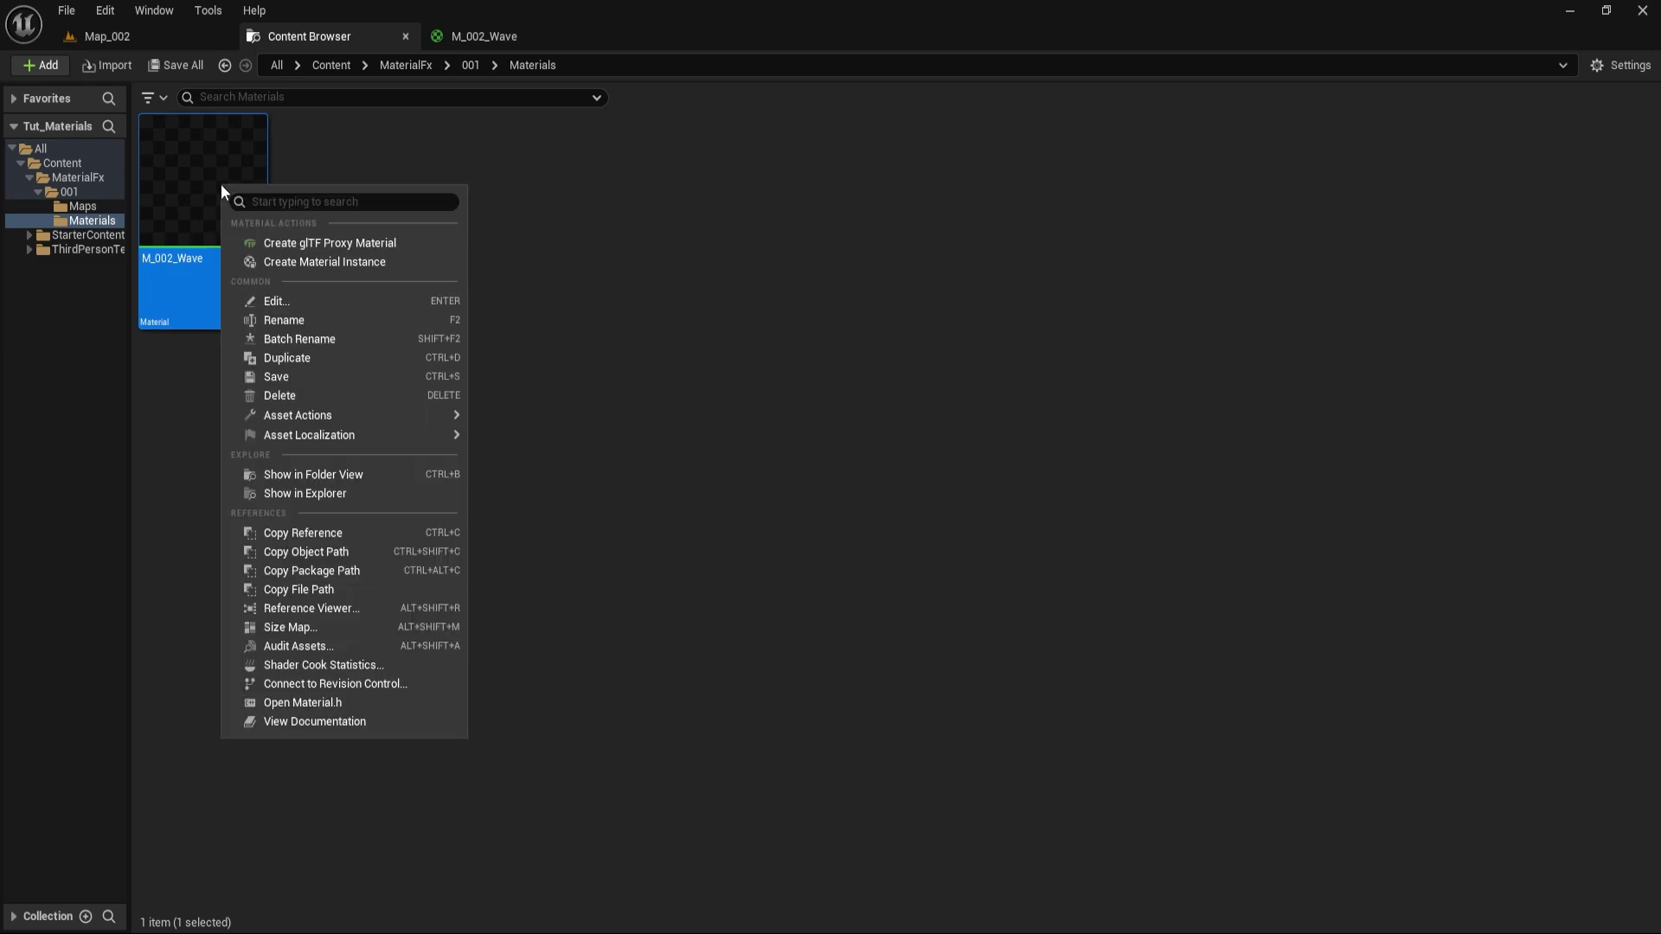
left_click(290, 262)
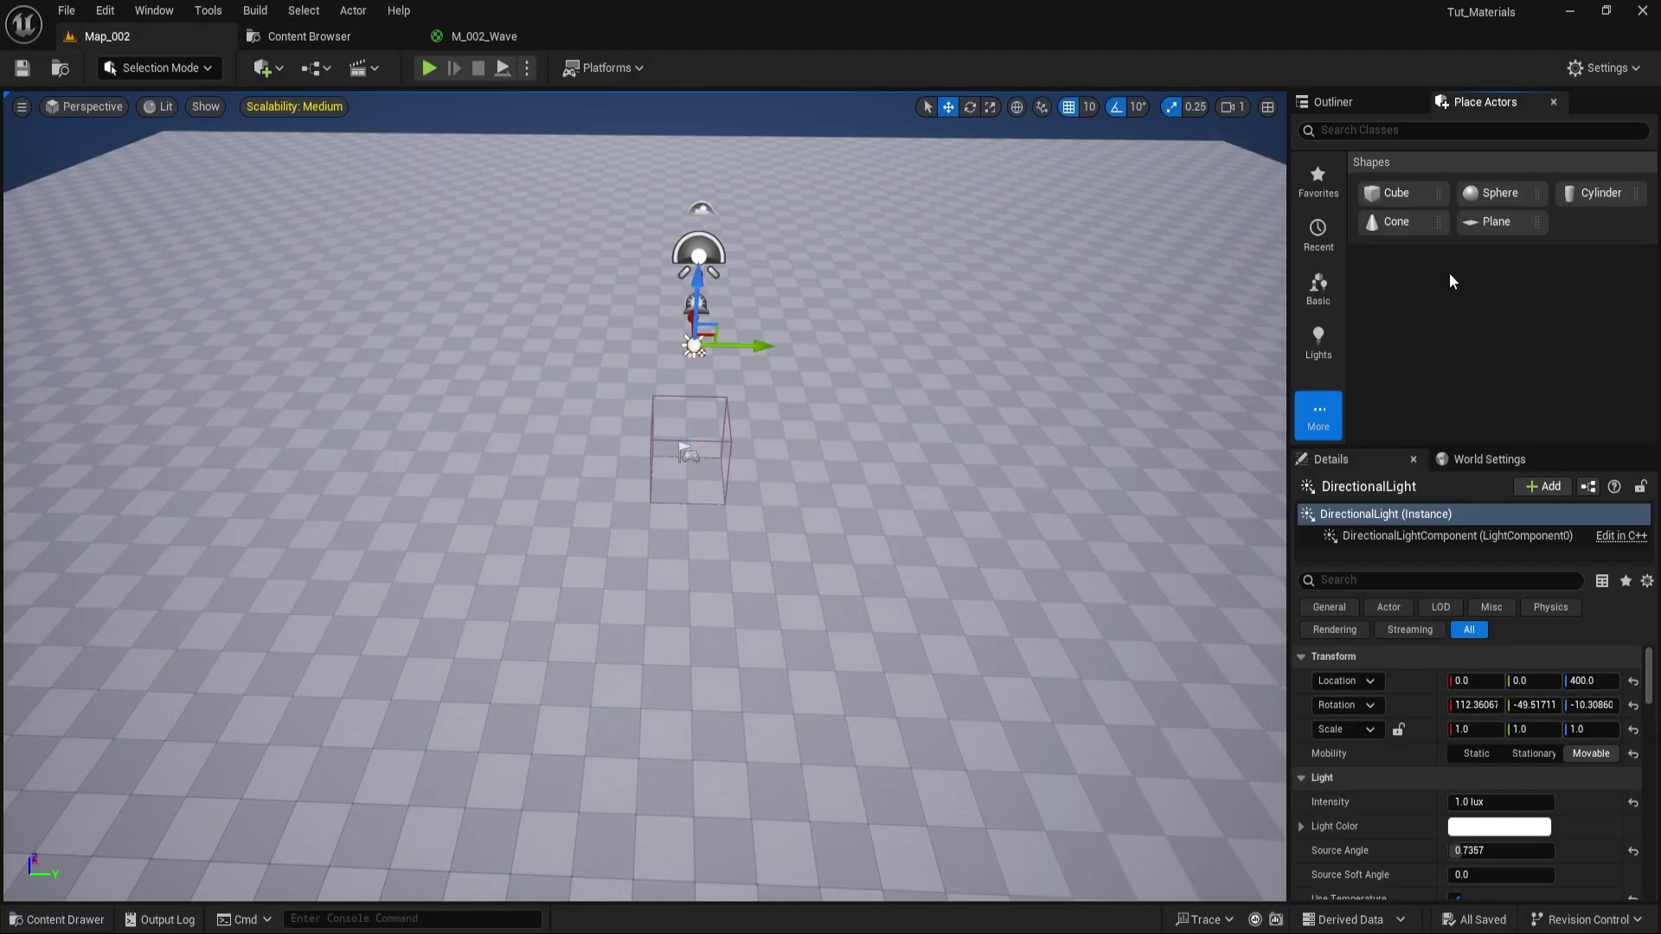
- Place a Cylinder in Map_002, give it MI_002_Wave, and scale it up
left_click_drag(1602, 194, 687, 467)
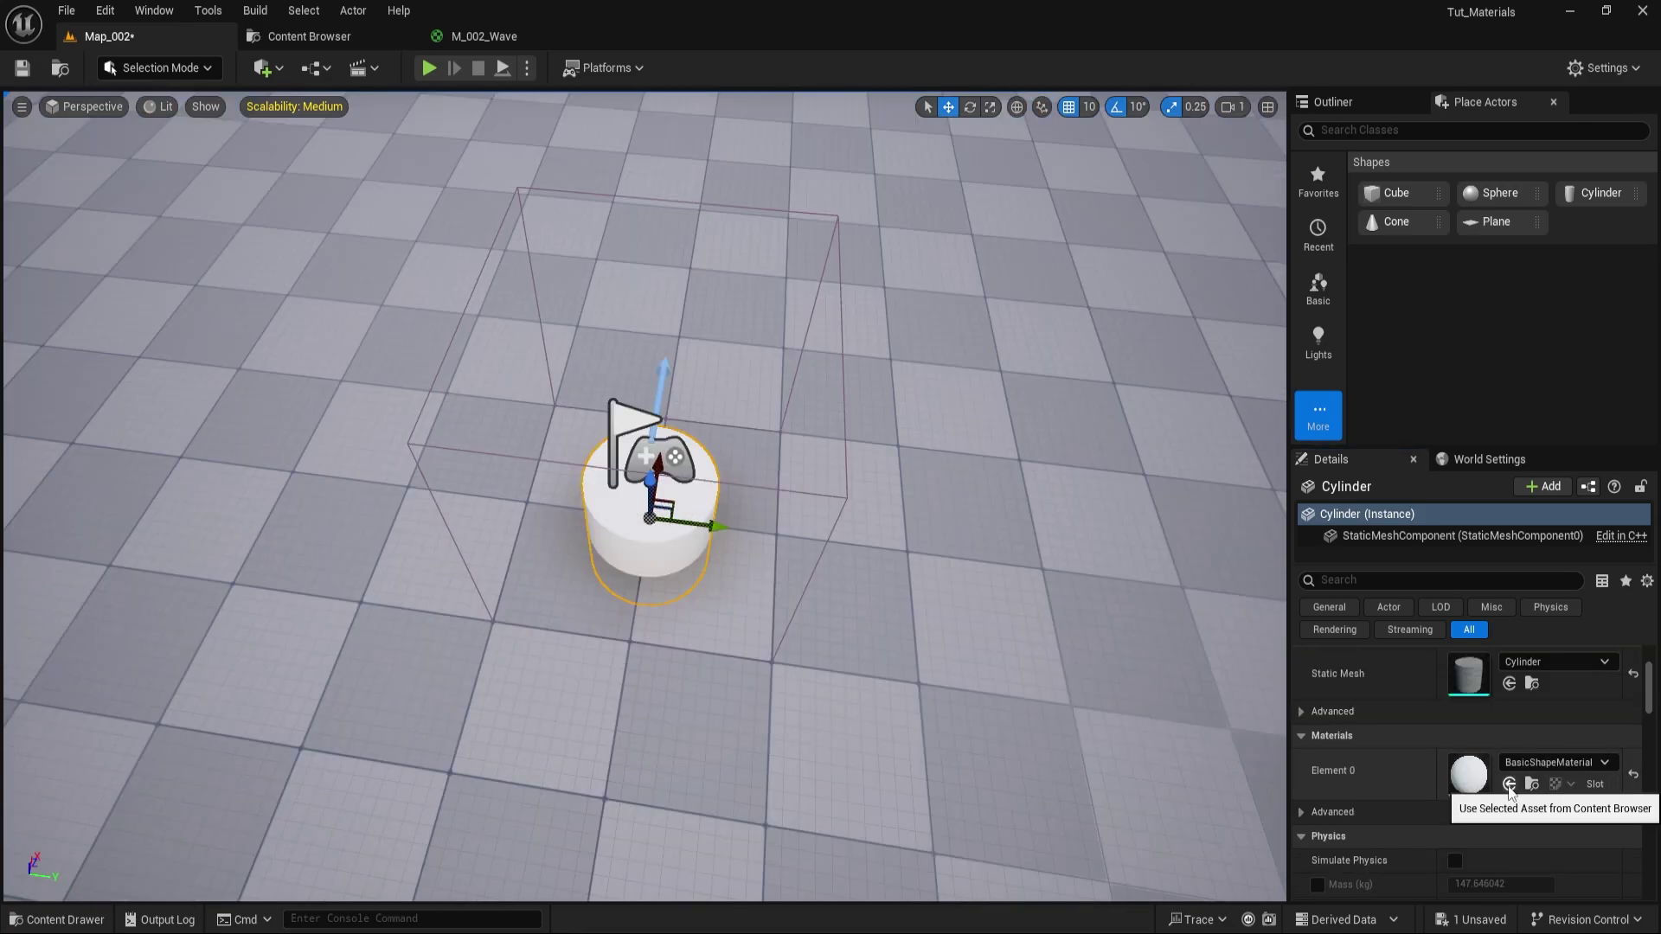
left_click(1509, 784)
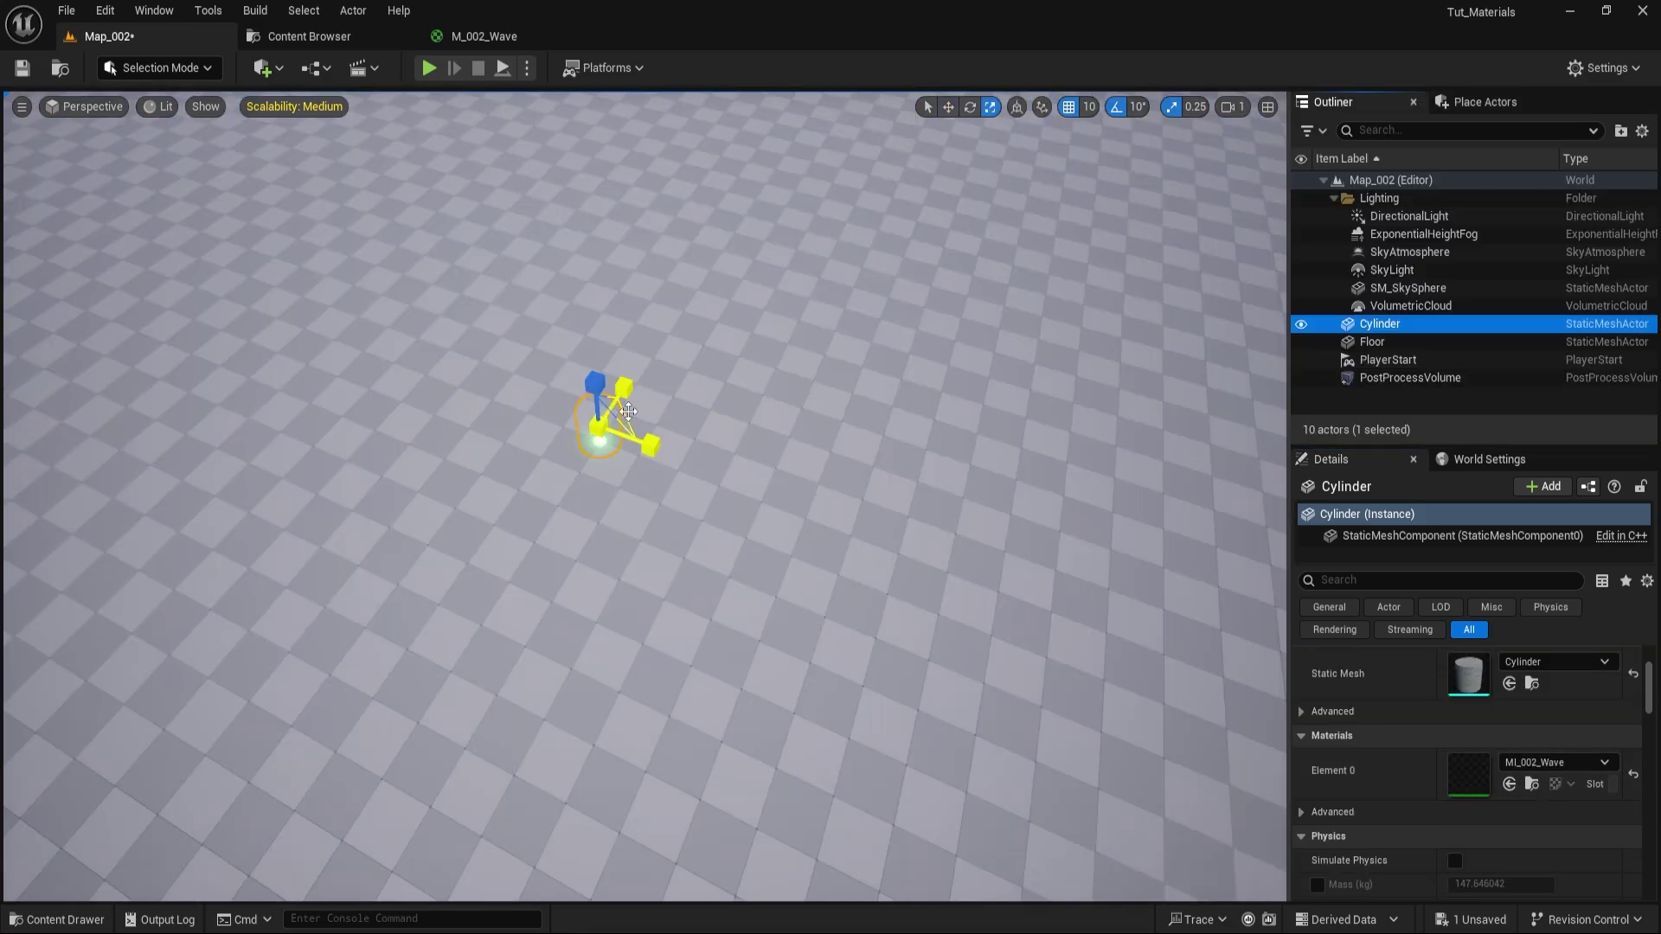
left_click_drag(616, 414, 755, 483)
key("s")
mouse_move(627, 424)
right_mouse_down()
mouse_move(648, 476)
mouse_move(603, 445)
right_mouse_up()
key("s")
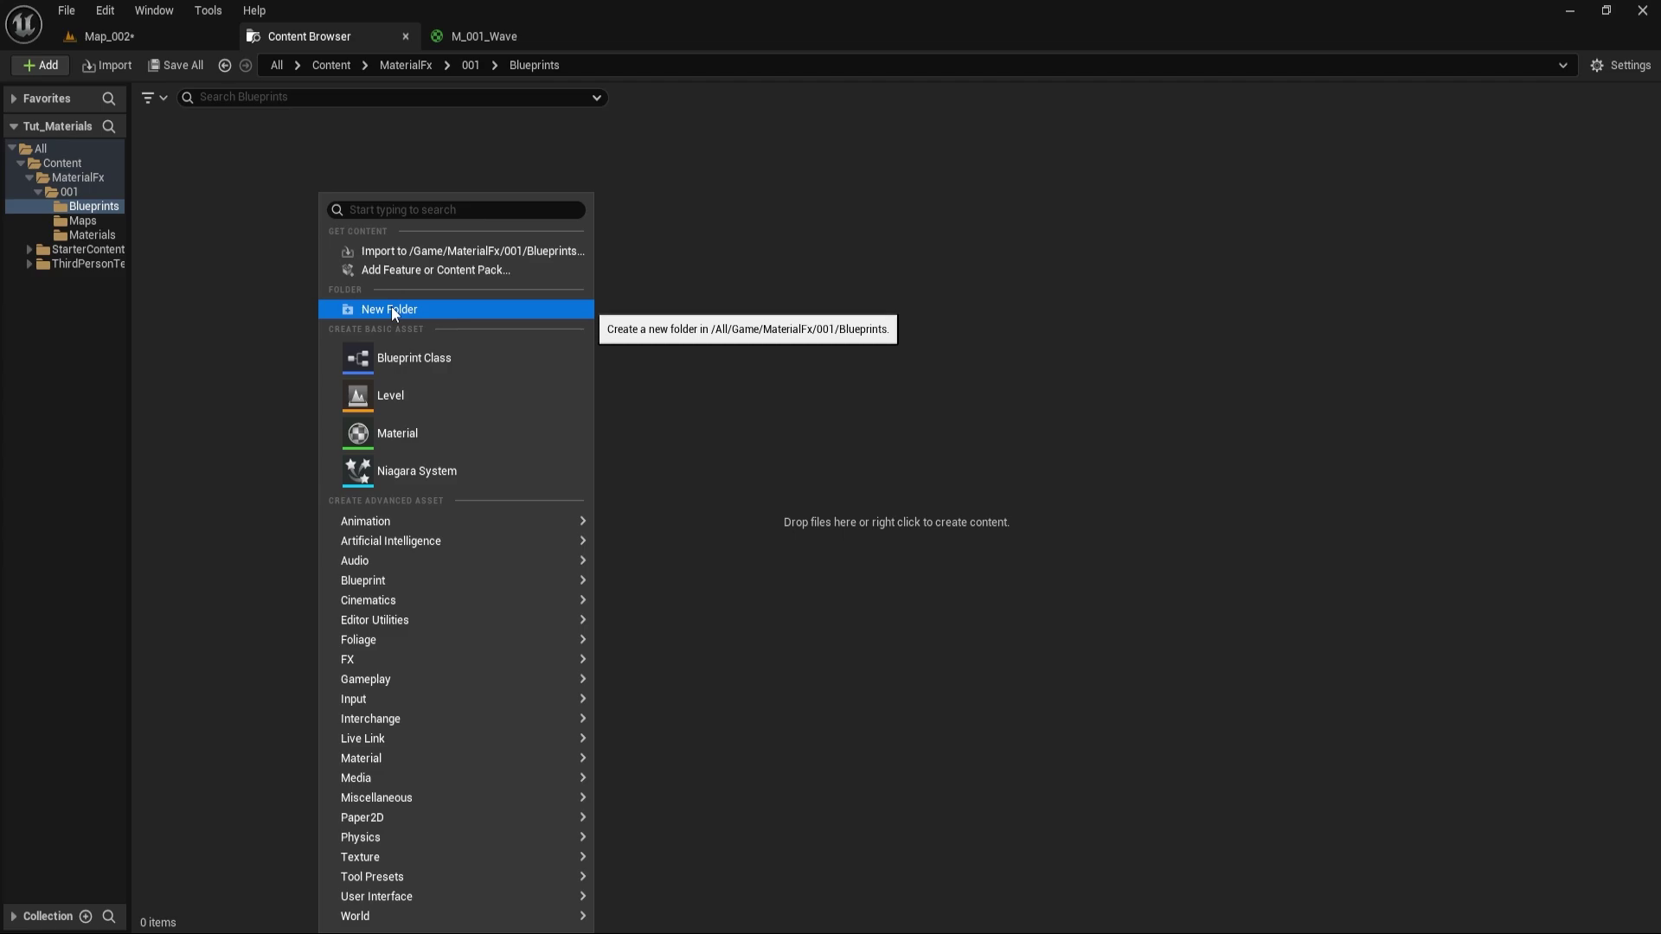
- Create Actor Blueprint BP_001_Wave, open it, and search components for collision
left_click(408, 363)
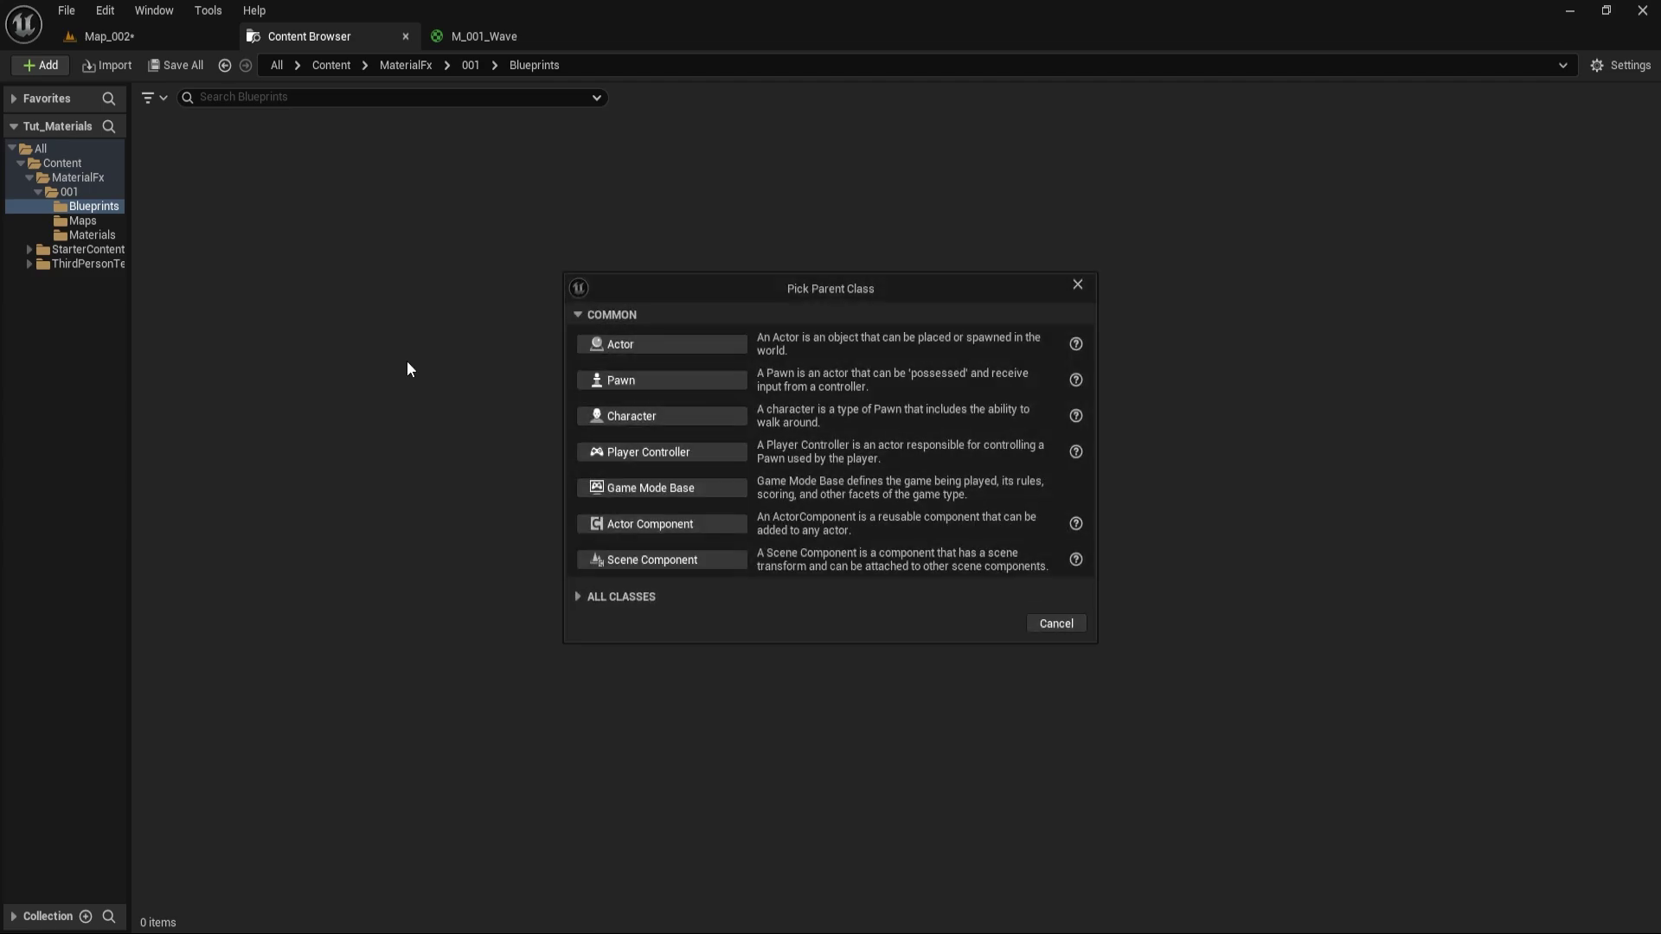
left_click(650, 351)
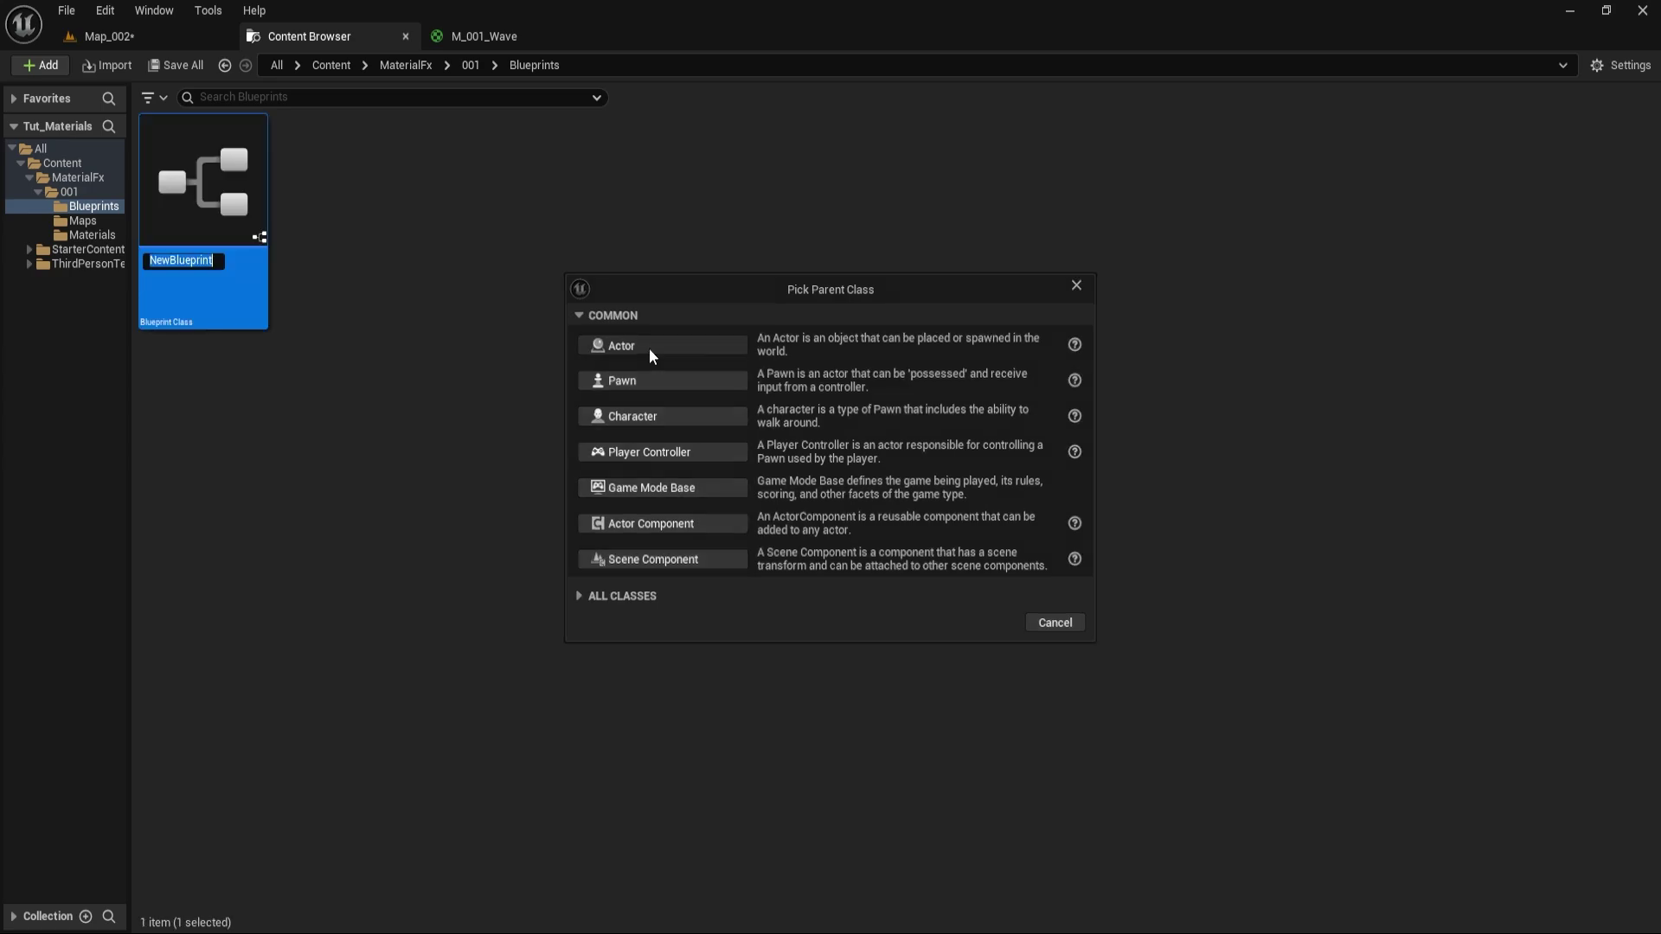
key("BackSpace")
type("BP_001_")
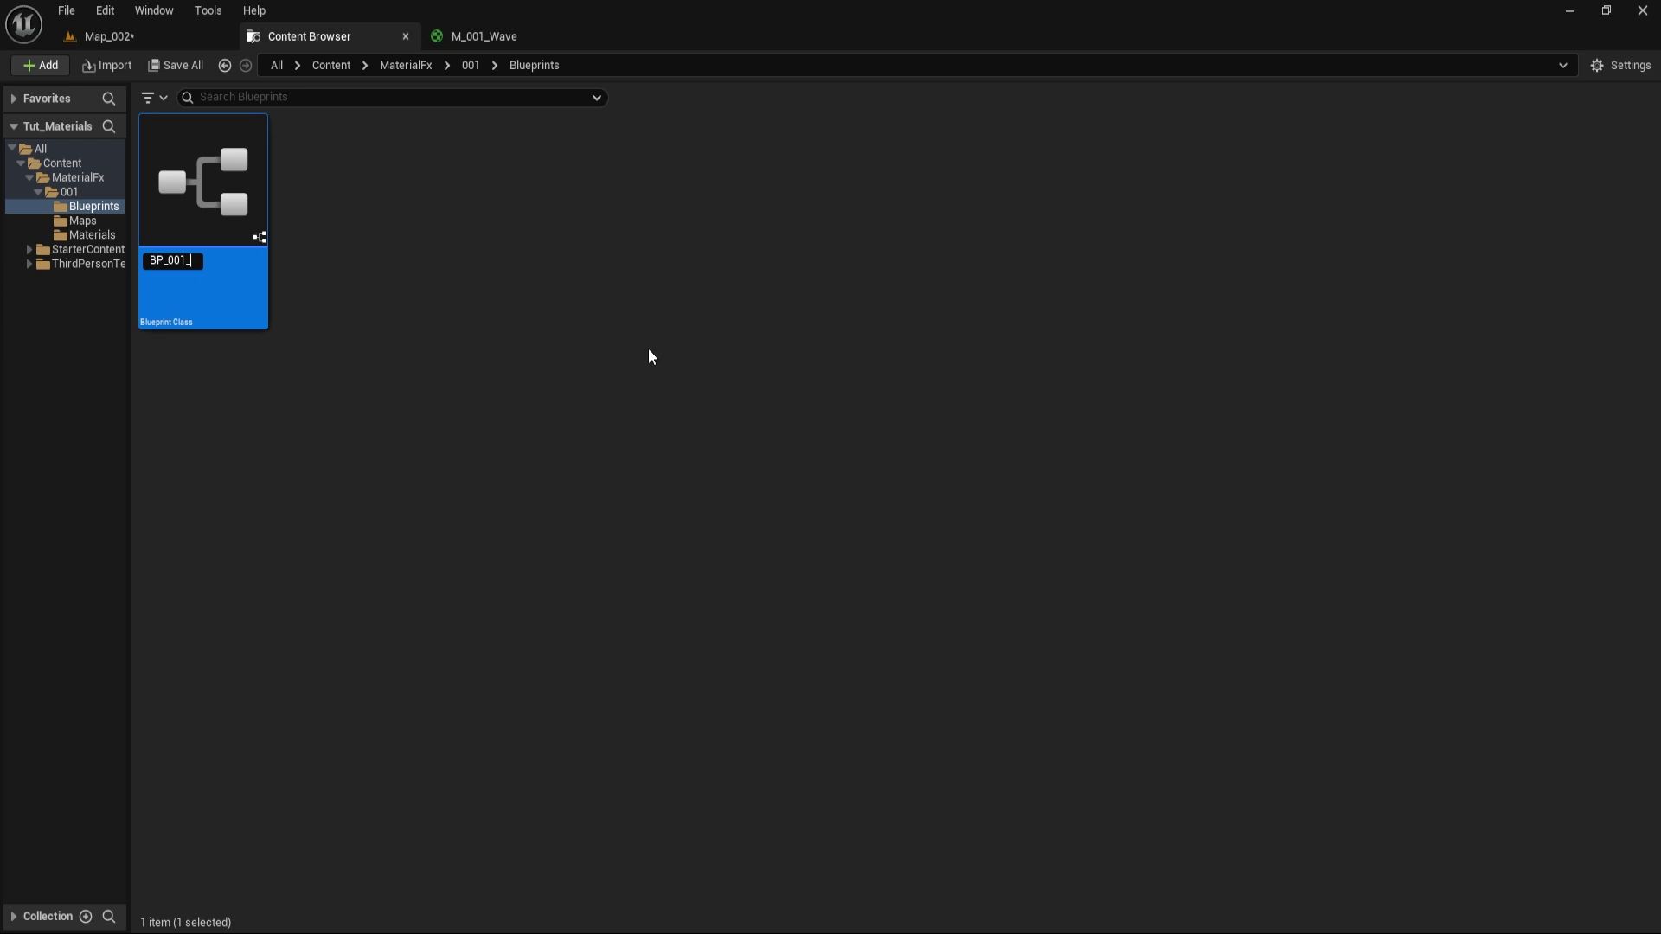
type("Wave")
key("Return")
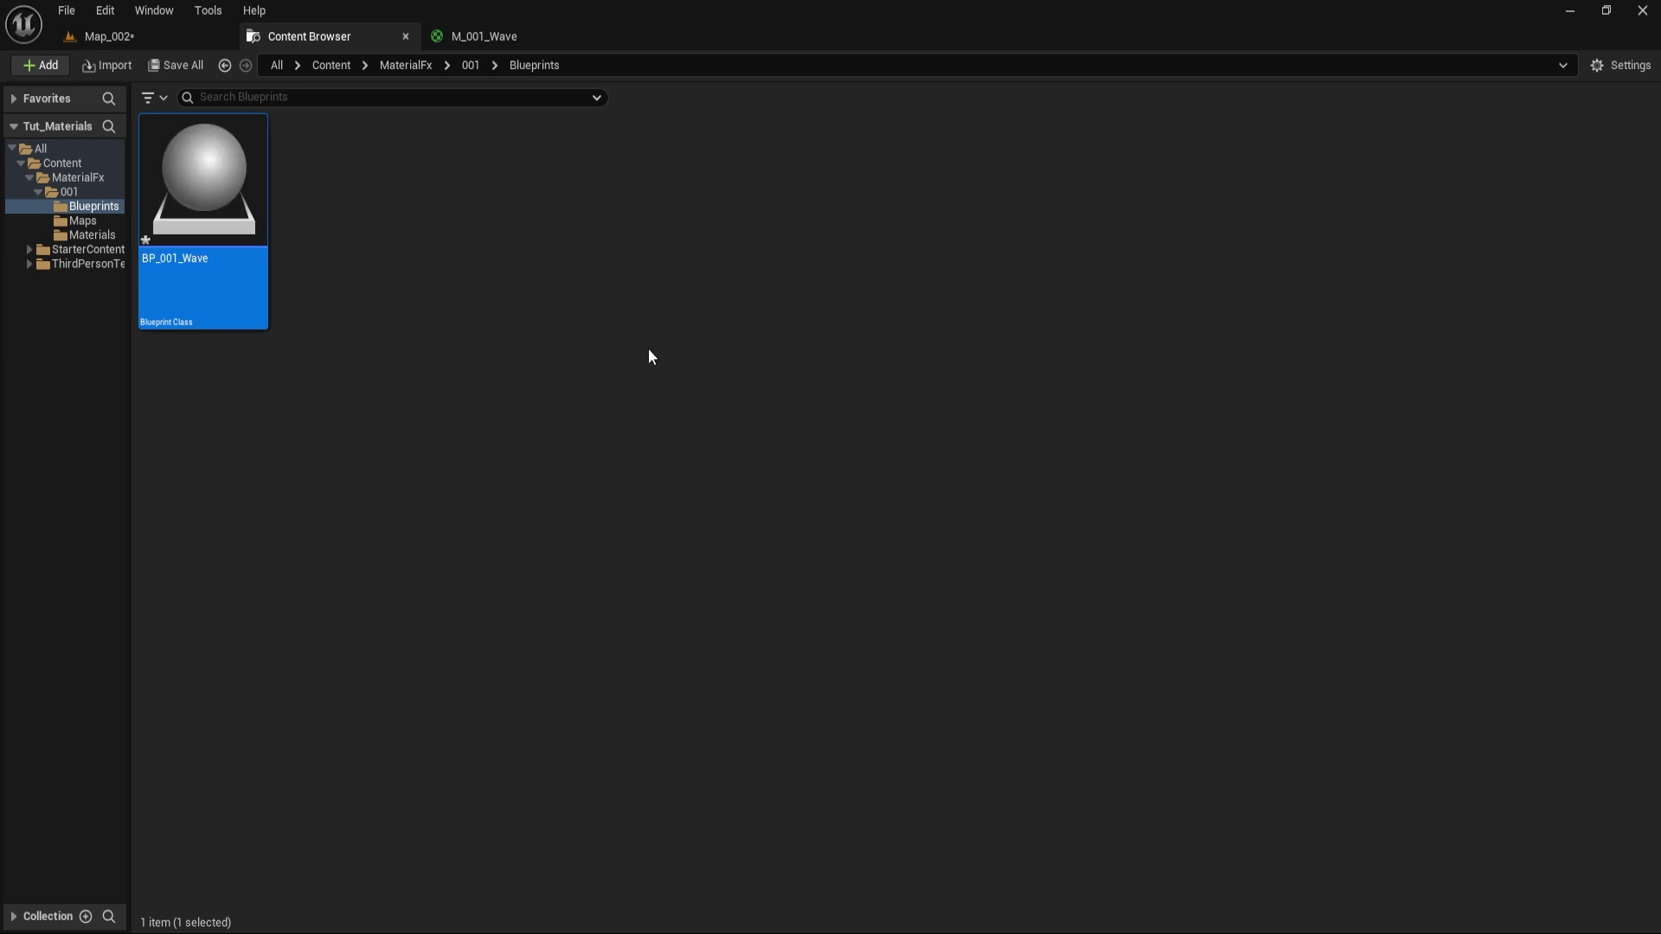
double_click(245, 188)
left_click(150, 142)
type("coll")
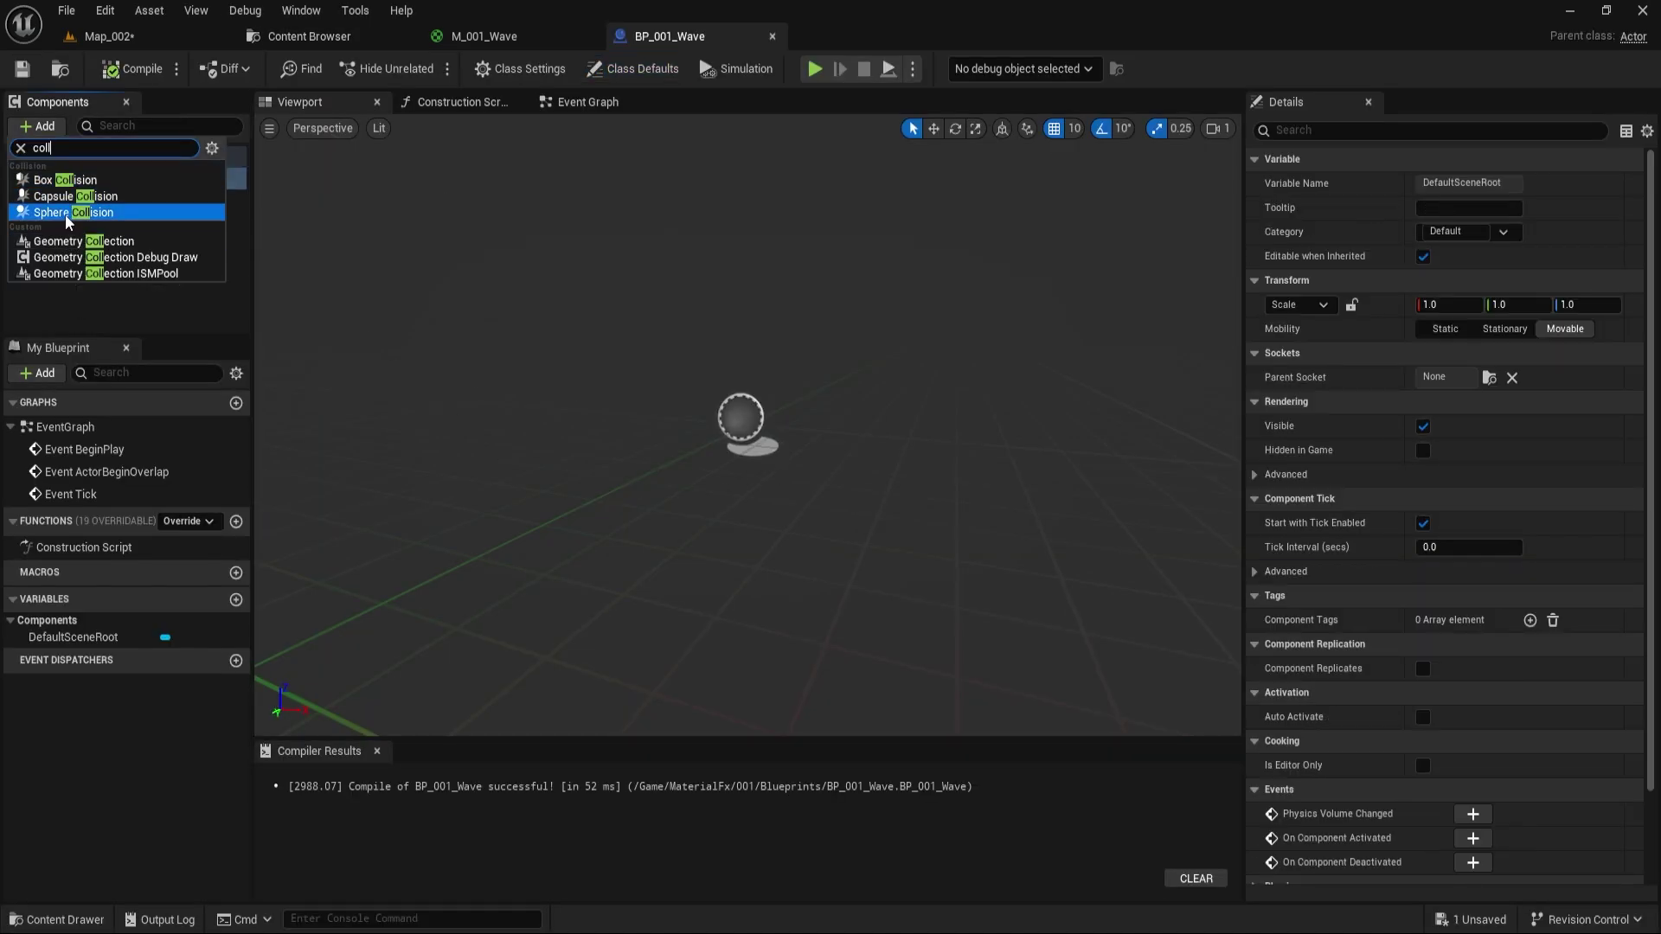
- Add a Sphere collision component and a Cylinder component beneath it
left_click(65, 213)
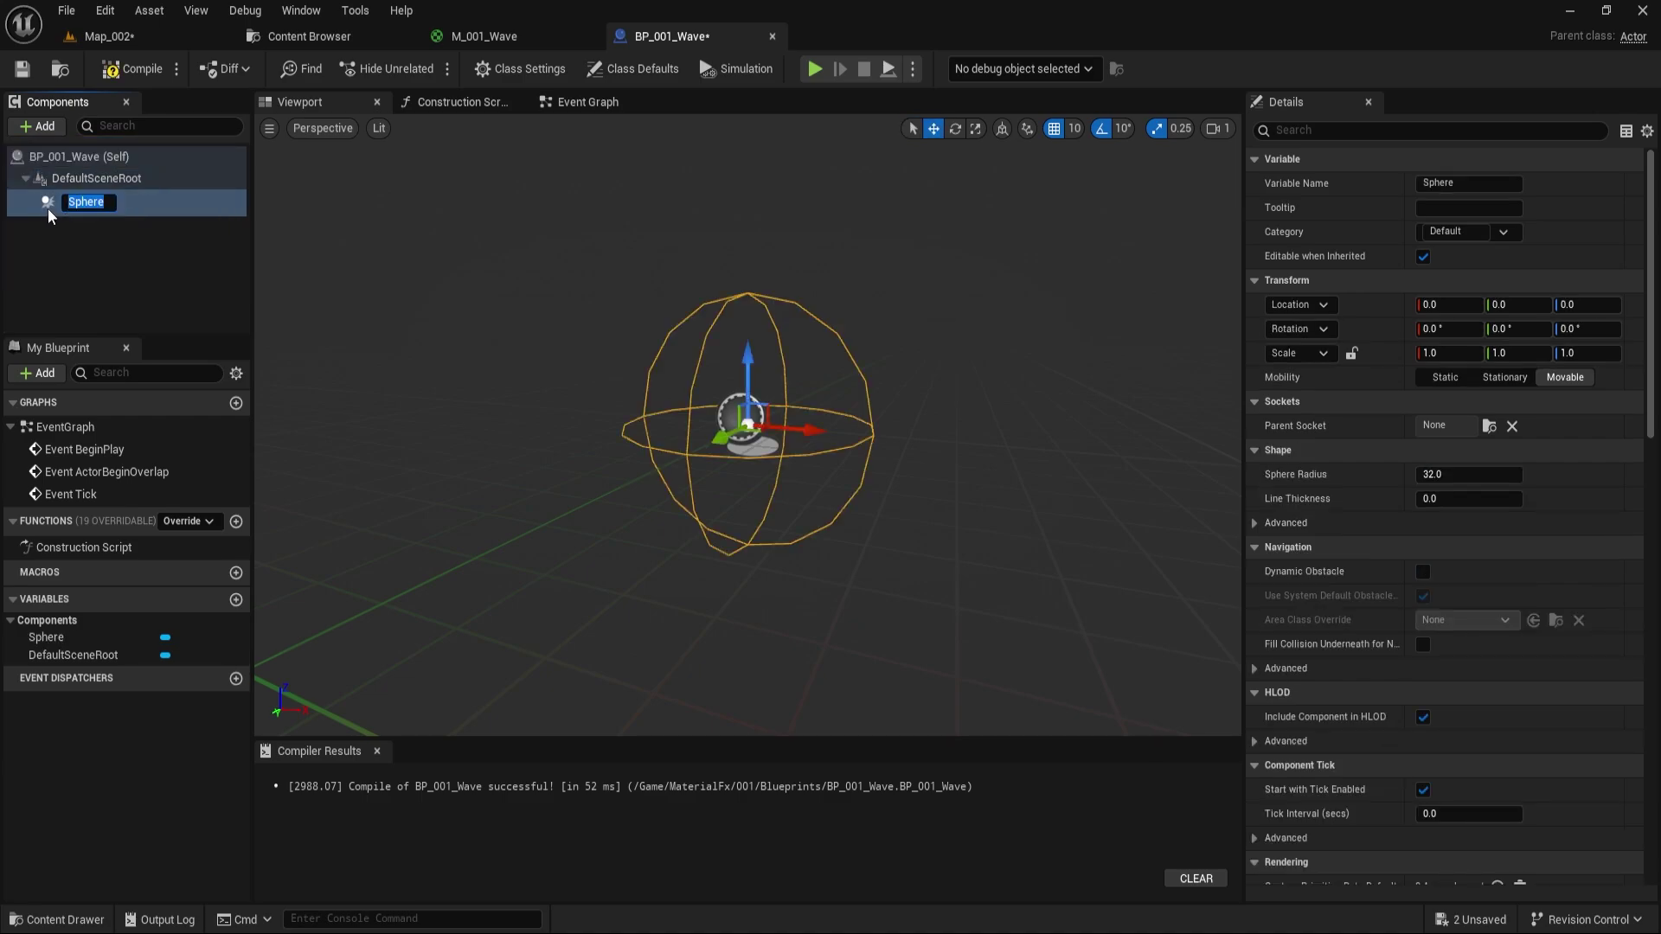
left_click(128, 198)
left_click(37, 126)
scroll(65, 286, "down", 3)
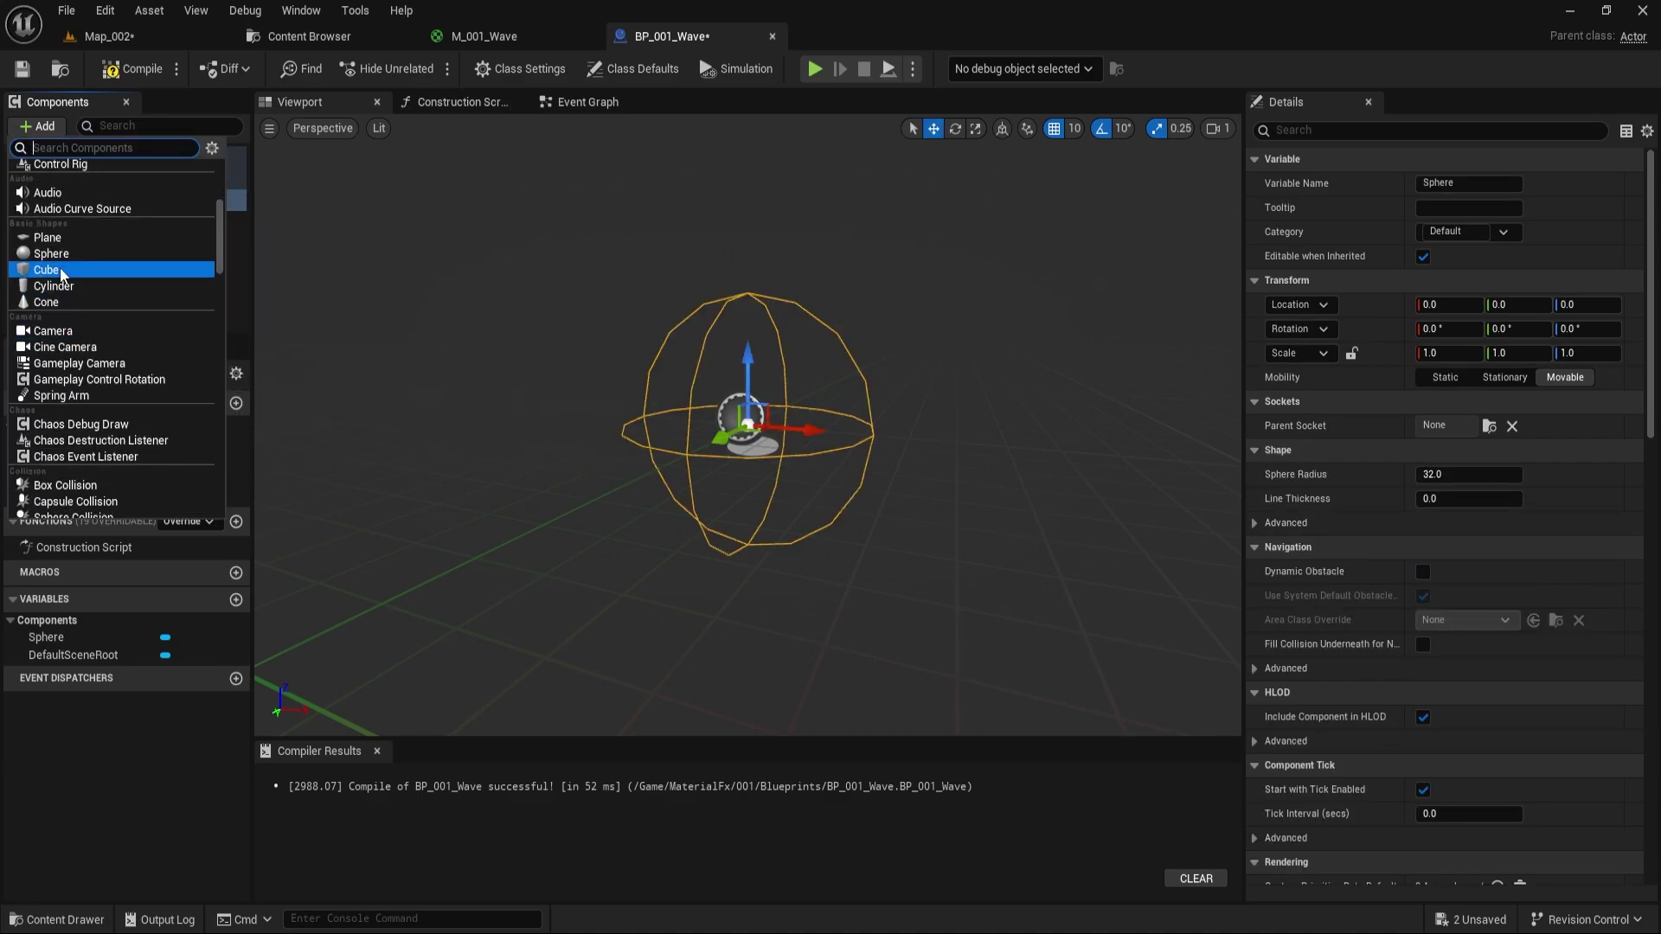
left_click(65, 284)
- Set the Cylinder's scale to 0.63 on all axes
left_click(1465, 354)
type("0.63")
key("Return")
left_click(1635, 354)
left_click(1351, 354)
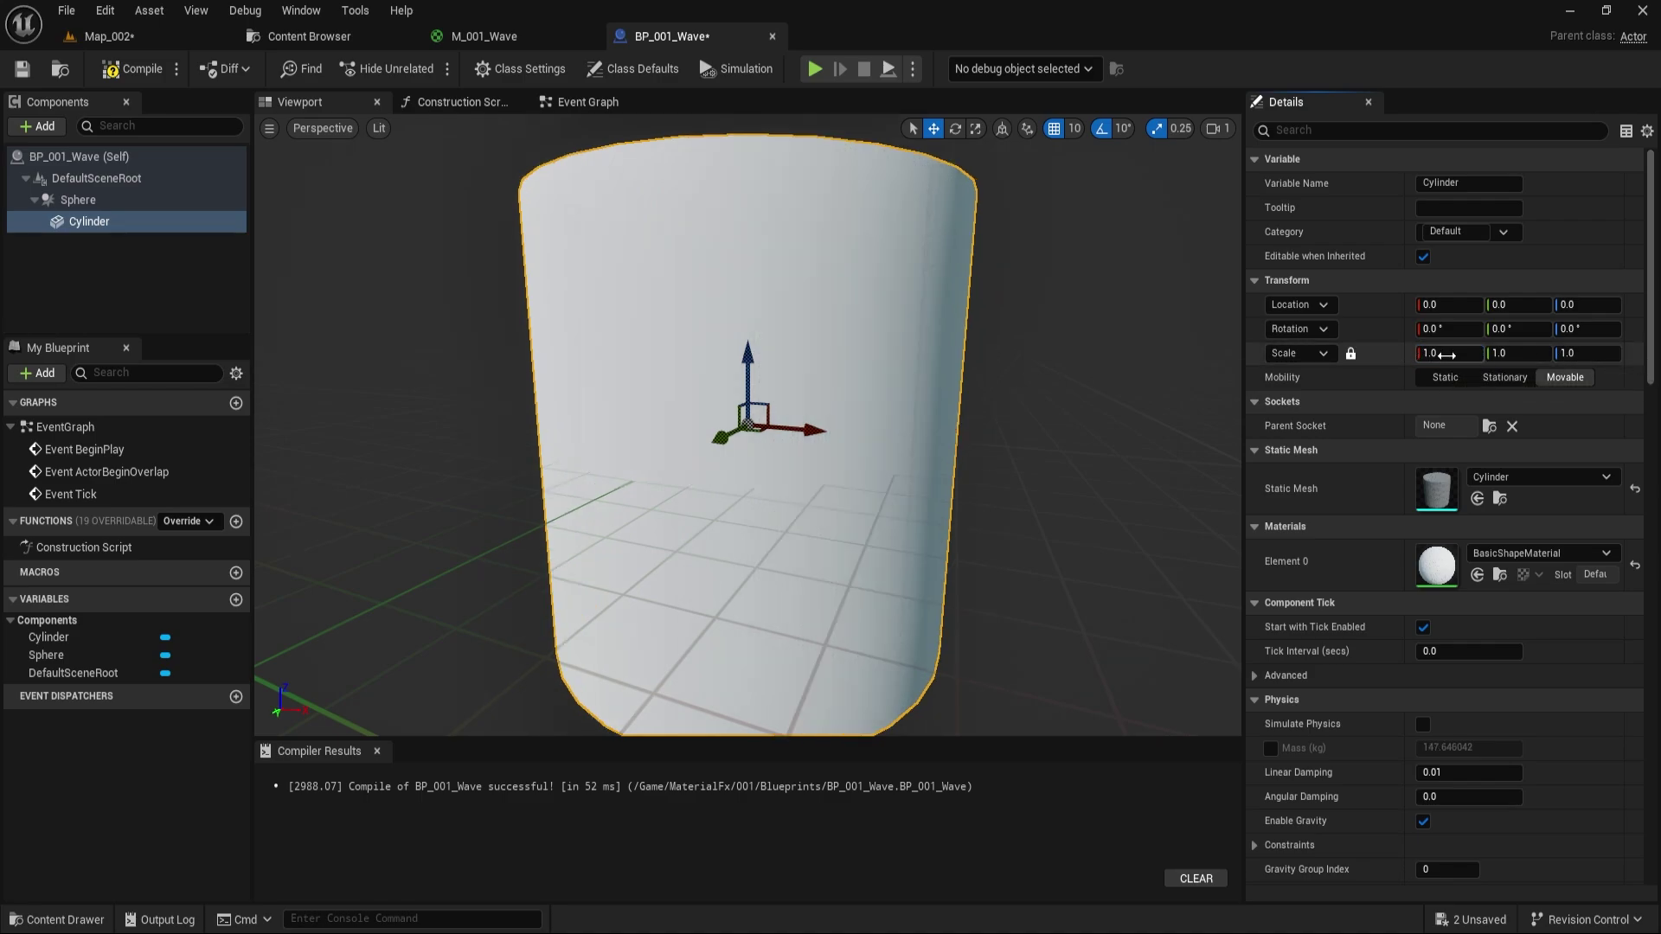
left_click(1440, 354)
type("0.63")
key("Return")
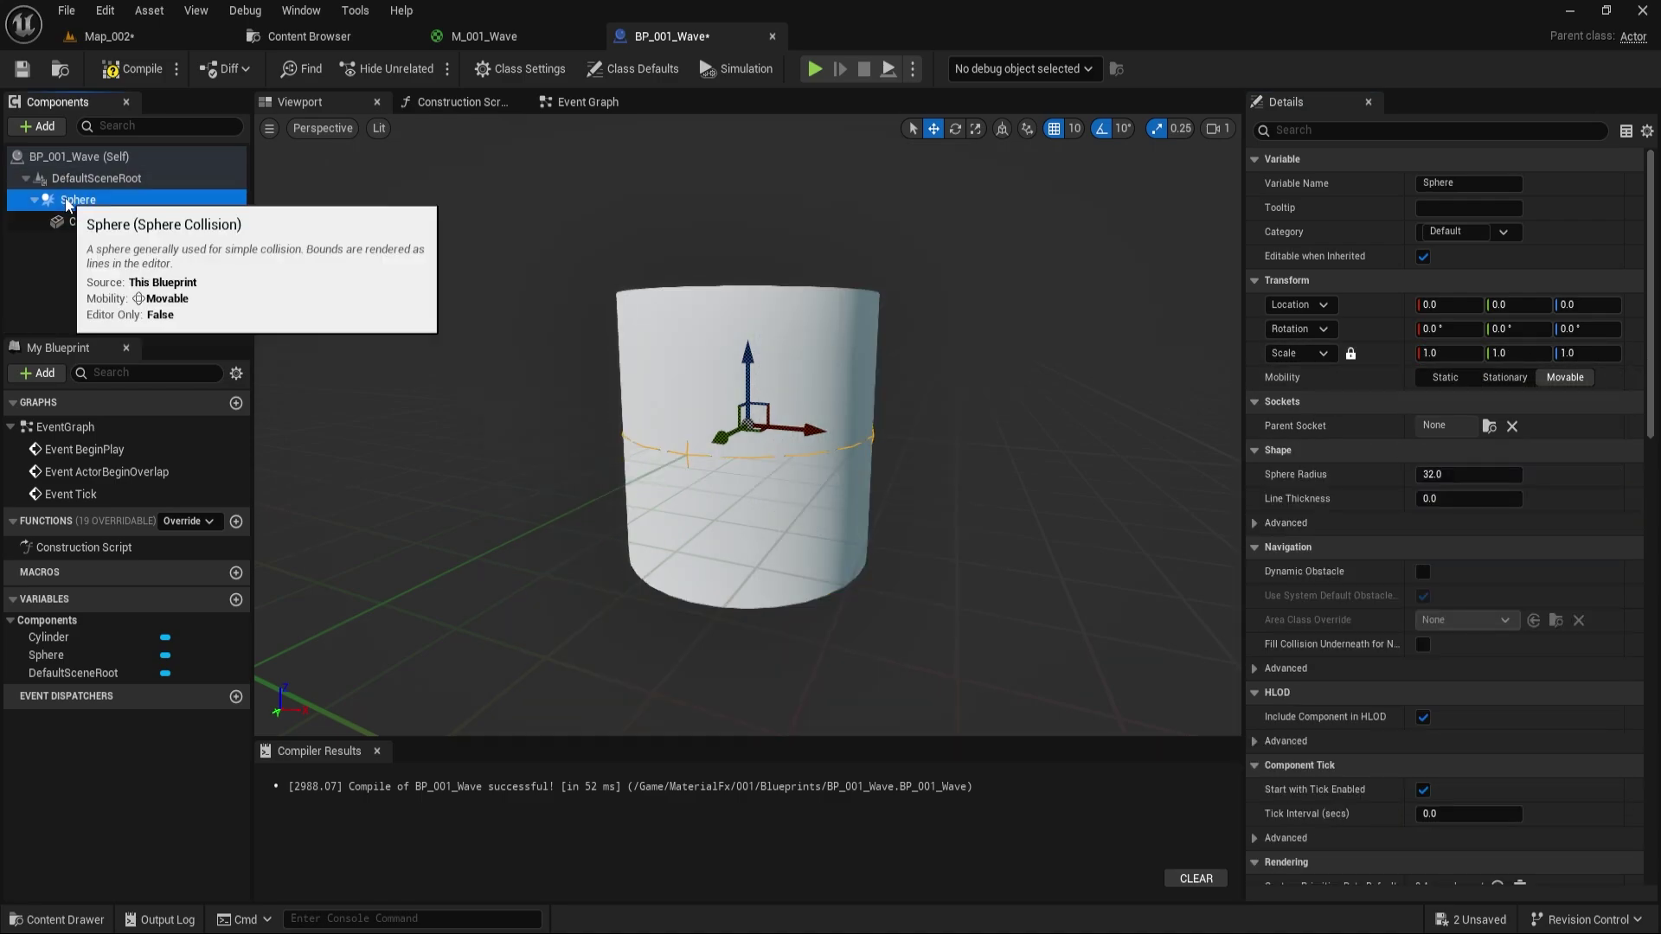
- Flatten the Cylinder by setting its Z scale to 0.05
left_click(86, 222)
left_click(1352, 354)
left_click(1583, 353)
type("0.1")
key("Return")
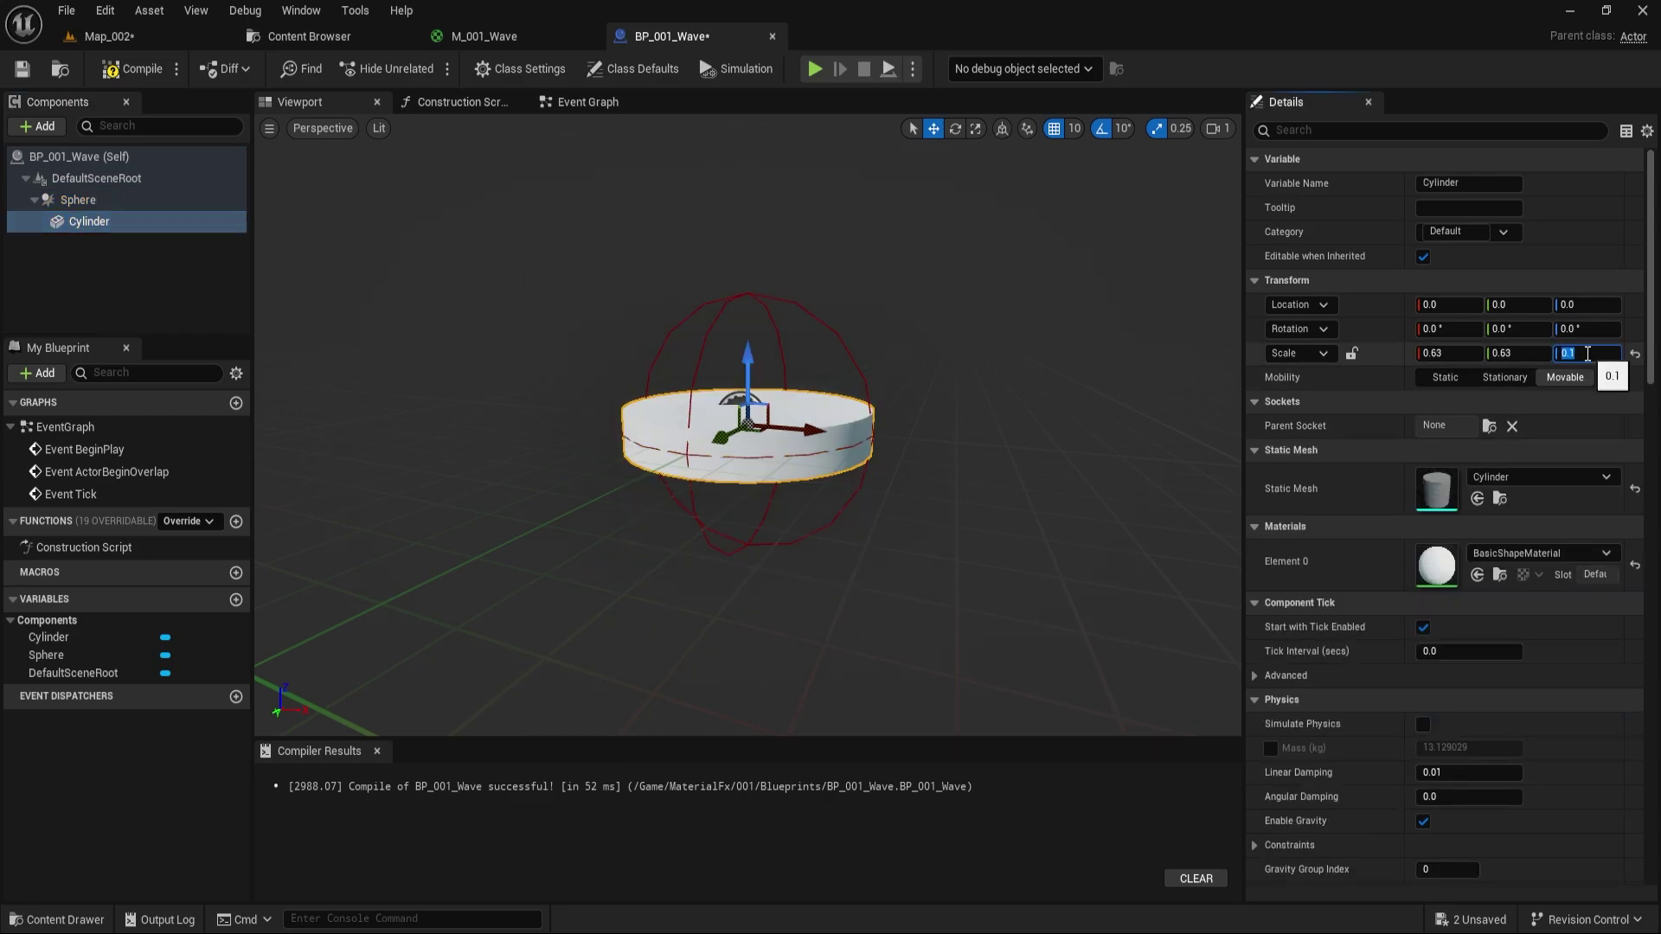
type("0.05")
key("Return")
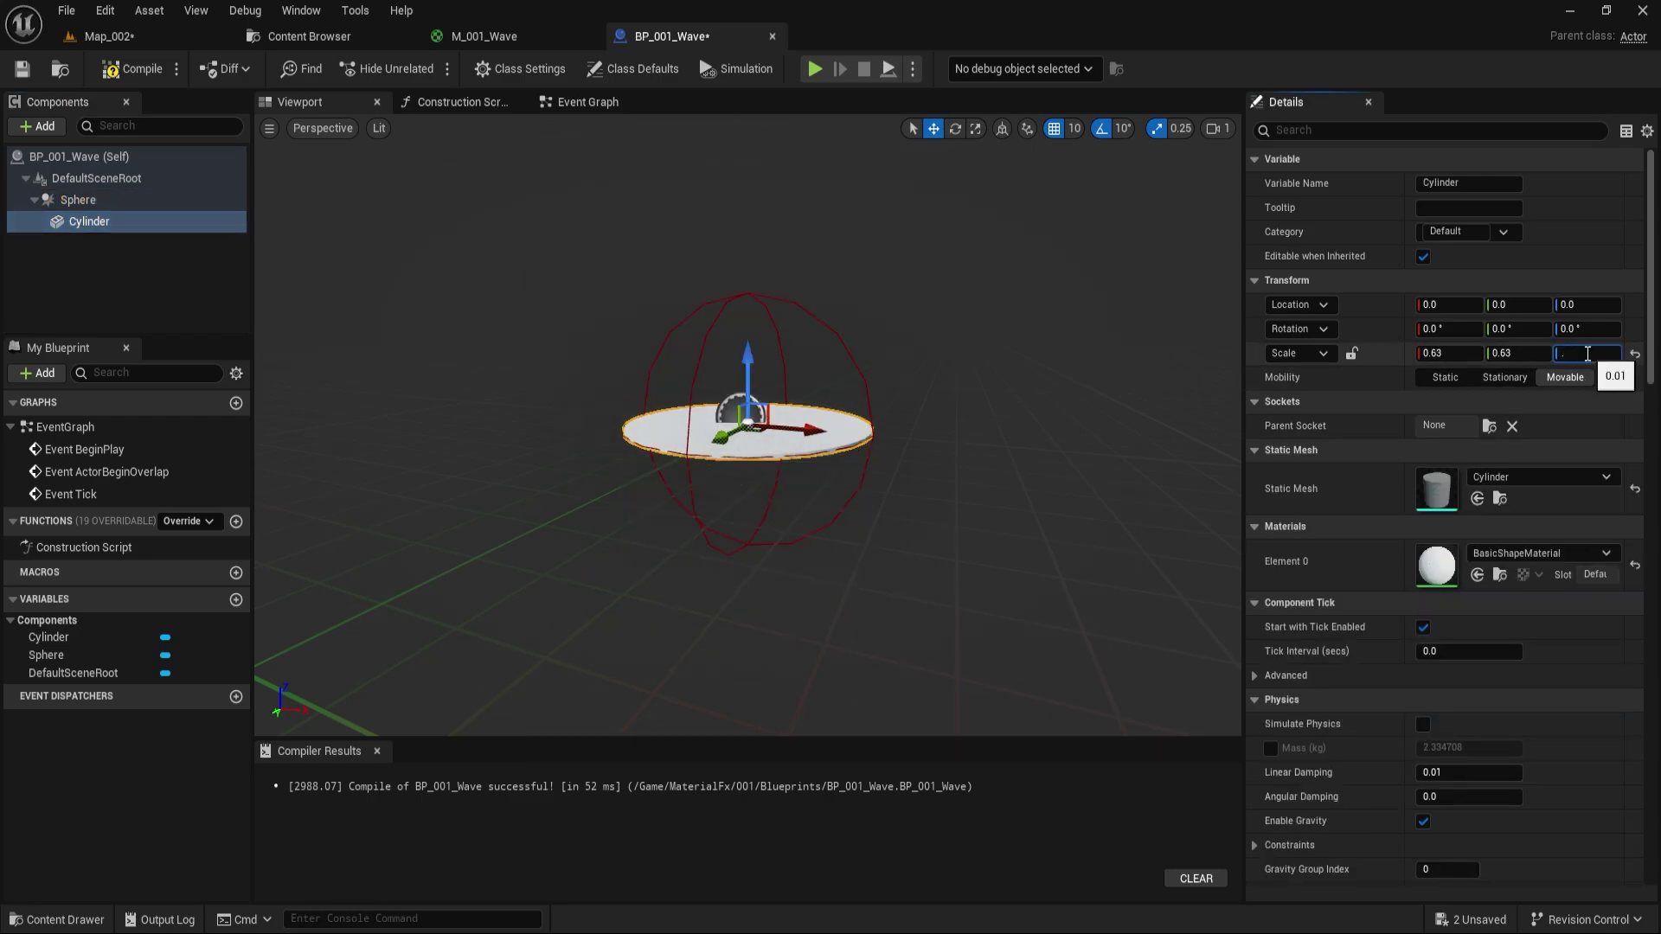
- Compile and save BP_001_Wave, then view the disc from above
left_click(131, 68)
left_click(23, 68)
mouse_move(771, 480)
right_mouse_down()
mouse_move(805, 501)
mouse_move(770, 493)
right_mouse_up()
scroll(800, 510, "down", 3)
key("q")
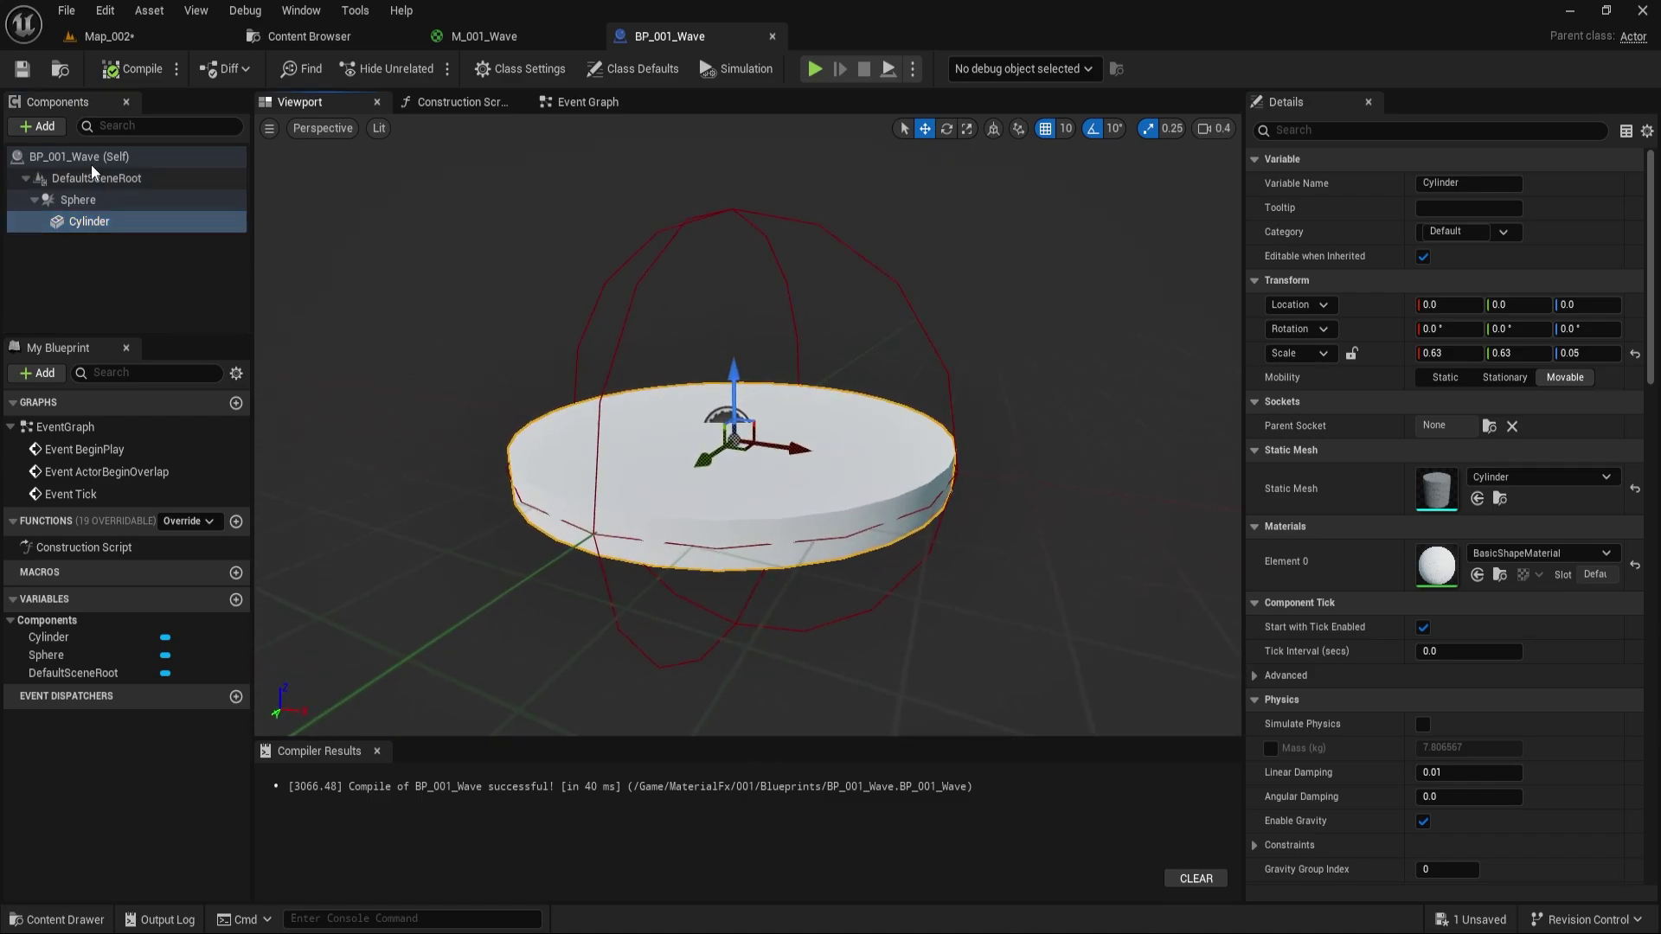
- Add an Audio component under the Sphere and switch to the Event Graph
left_click(84, 200)
left_click(40, 128)
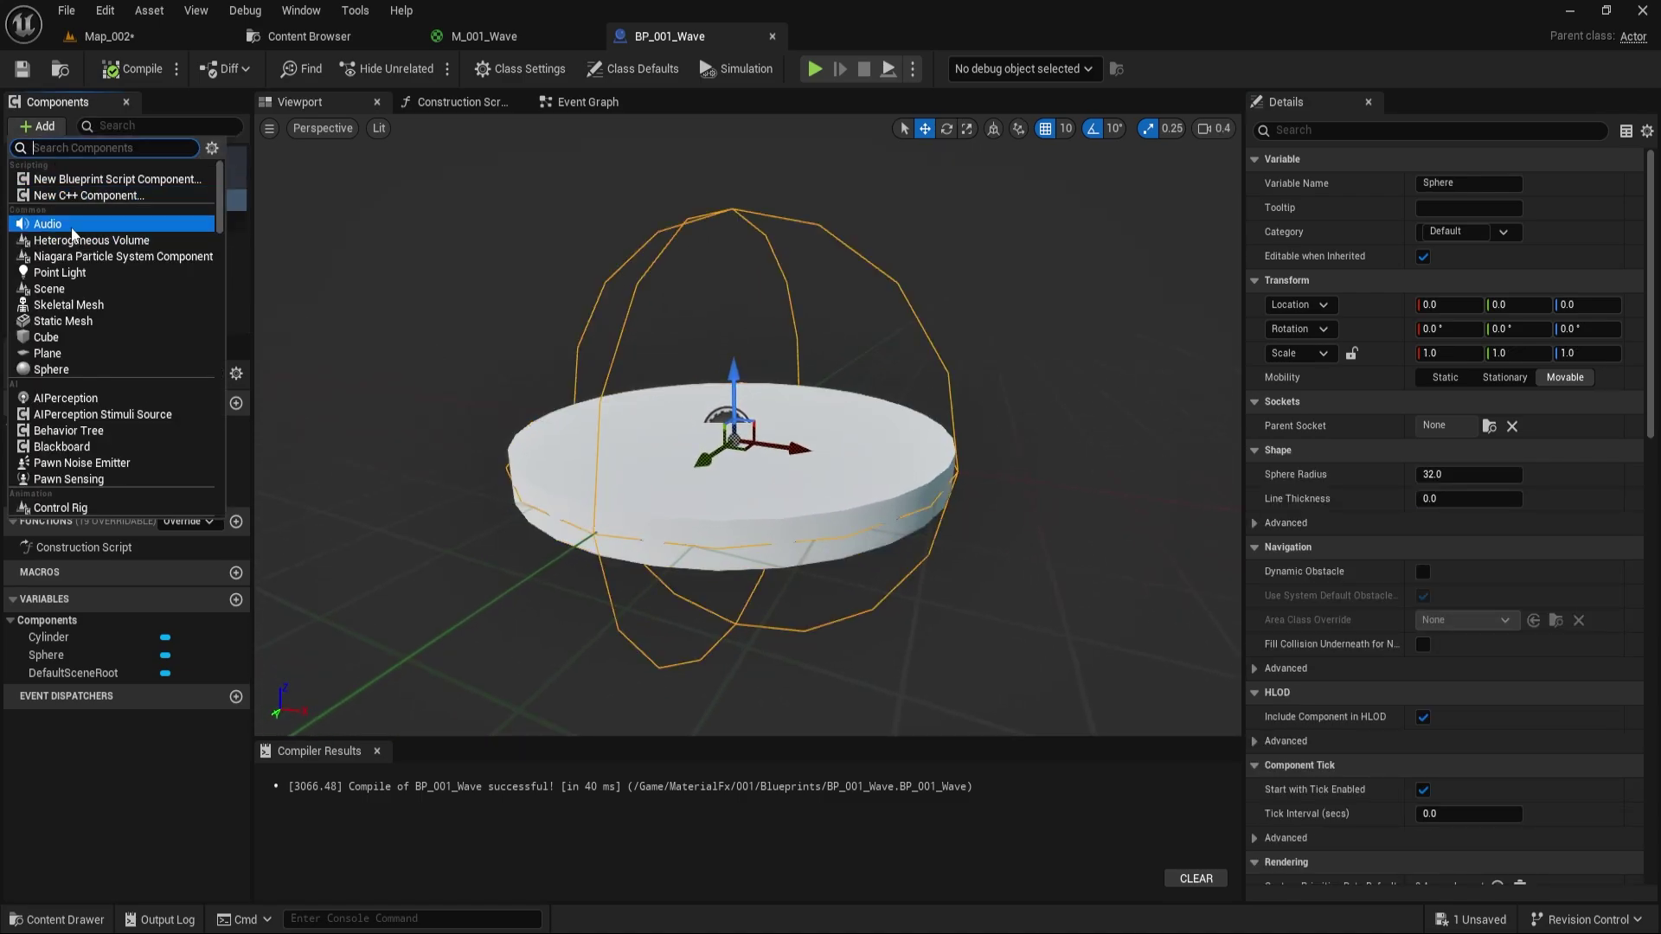
left_click(35, 223)
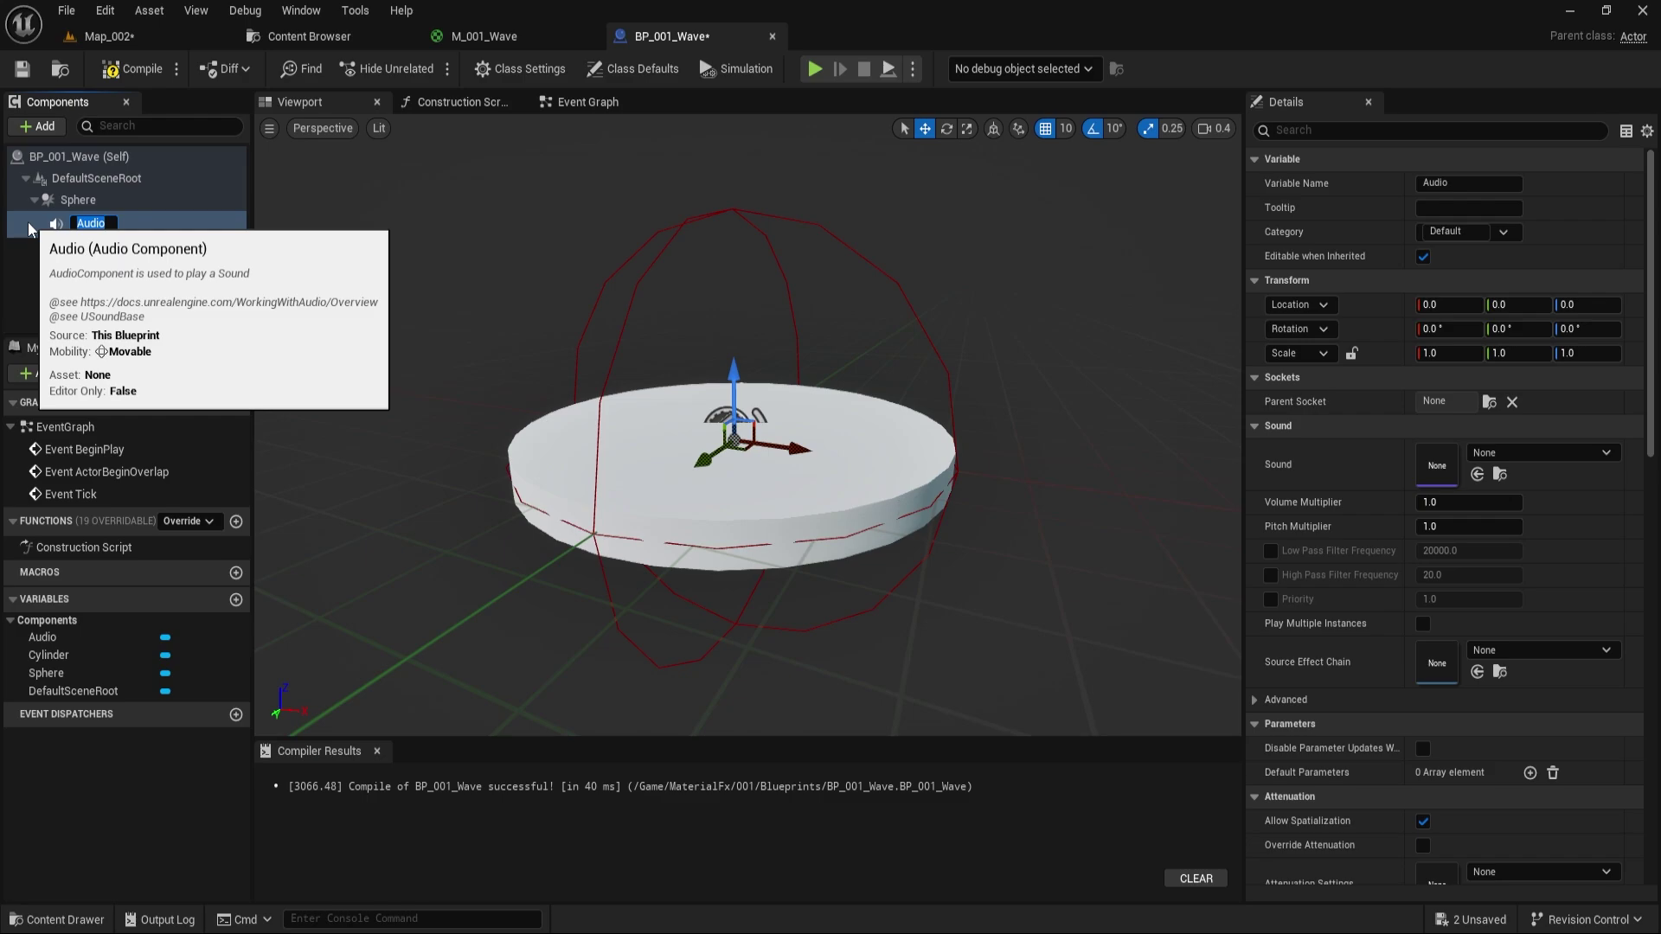
key("Return")
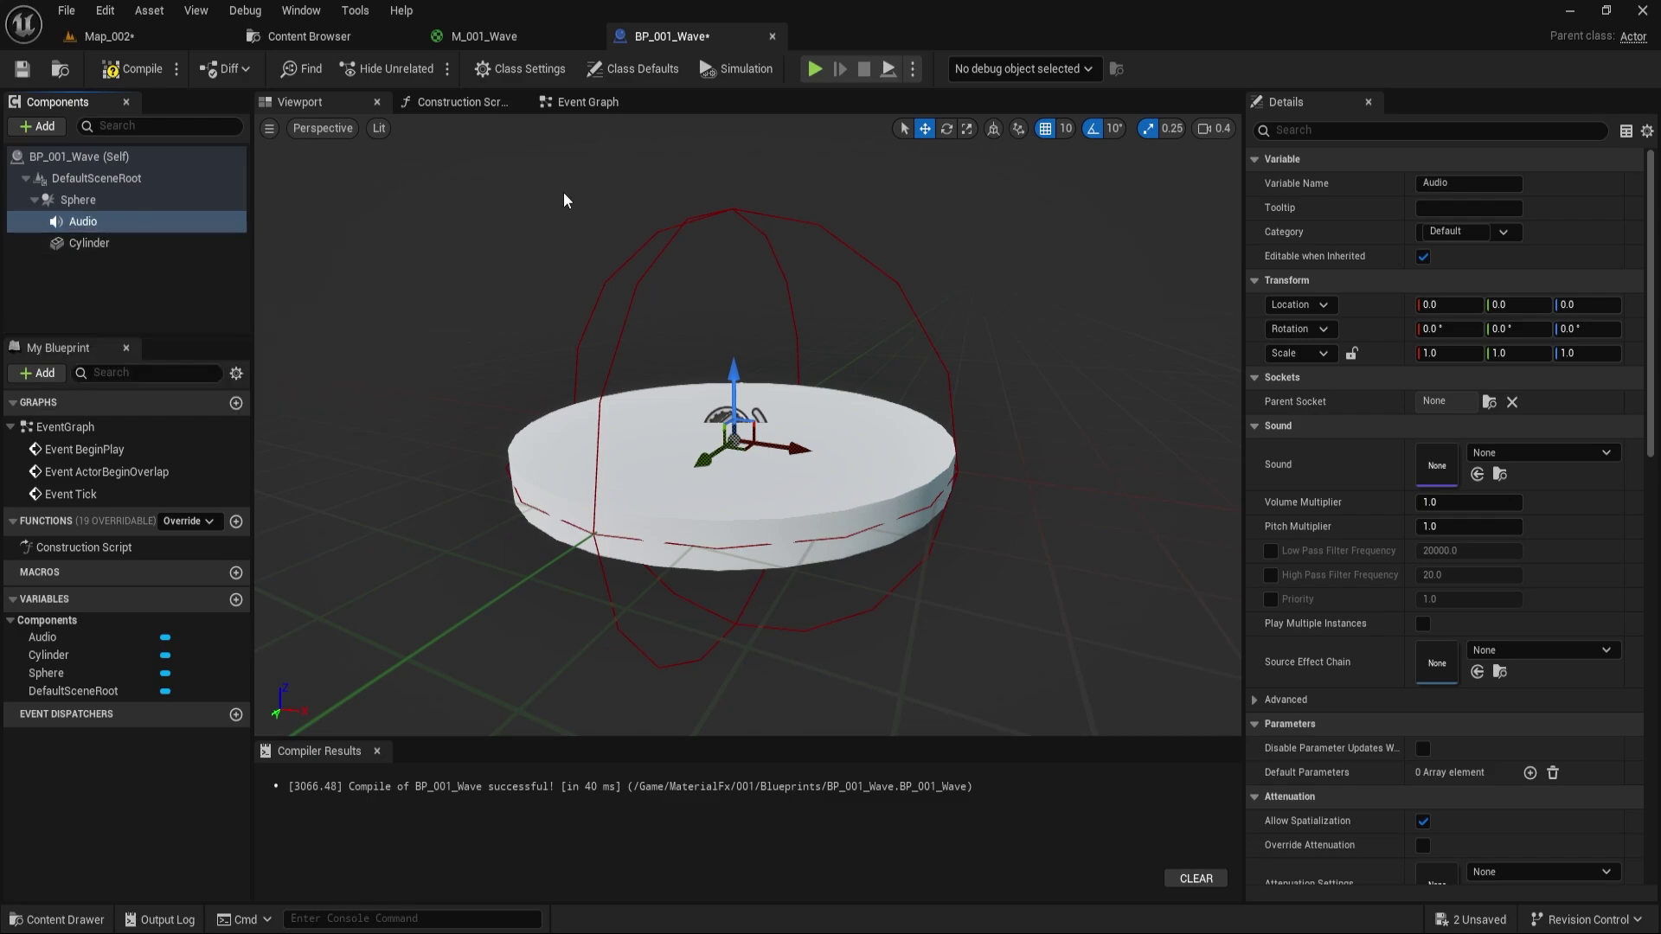
left_click(506, 102)
left_click(517, 103)
left_click(461, 100)
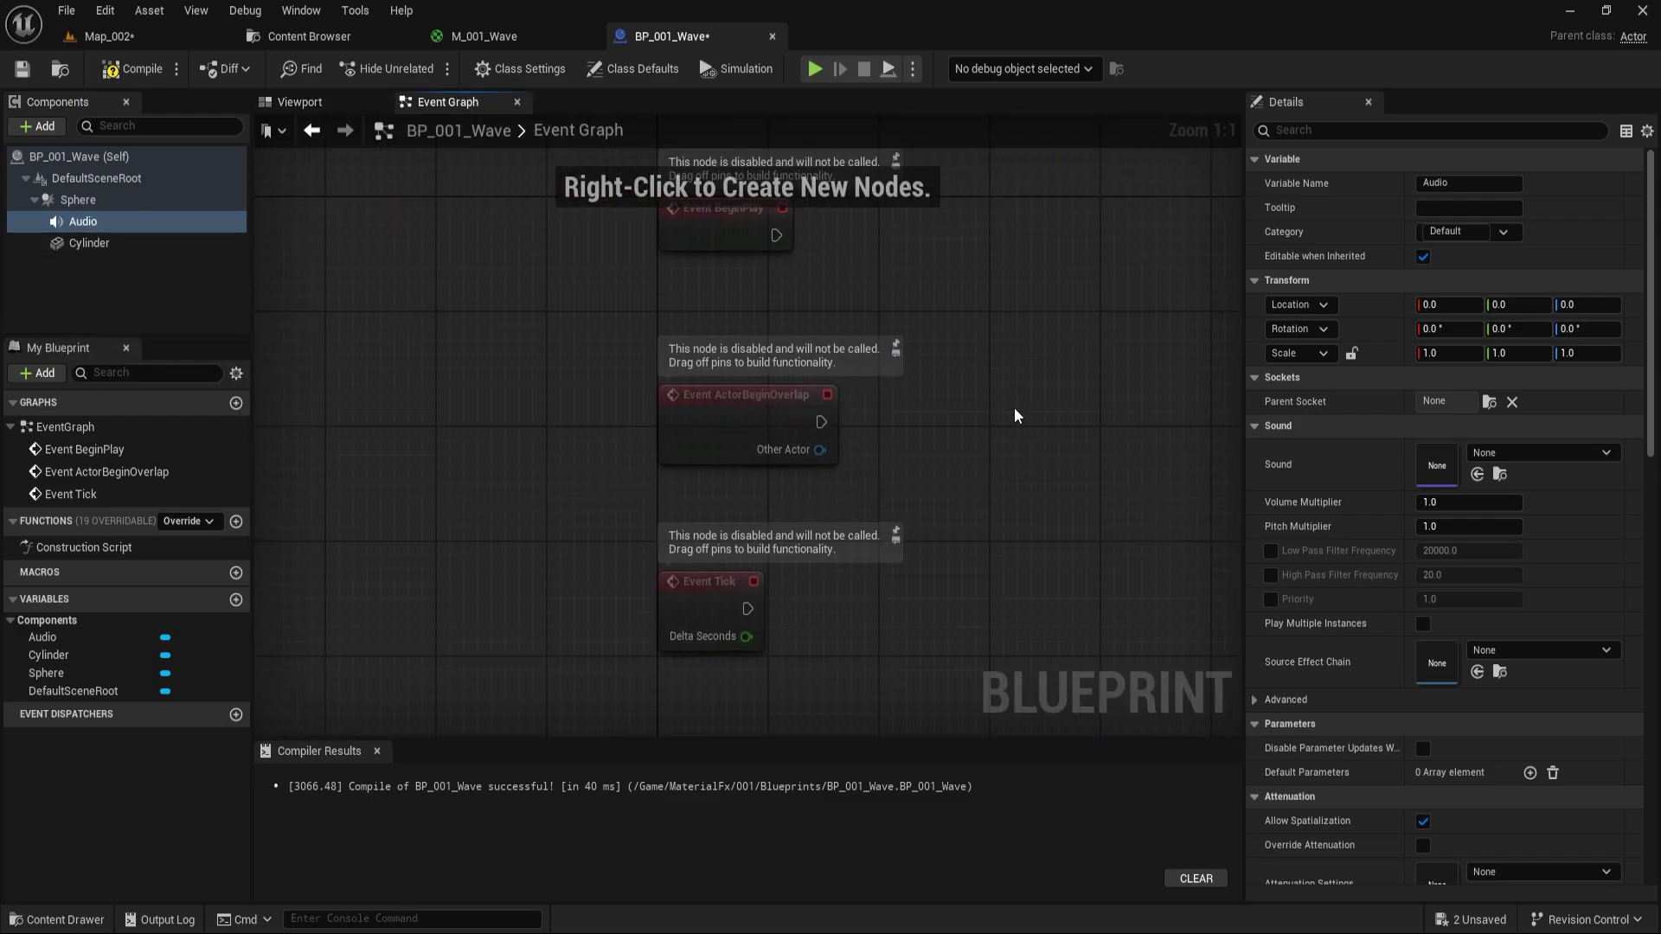
- Connect Event BeginPlay to a new Delay node with Duration 0.1
right_click_drag(942, 308, 741, 378)
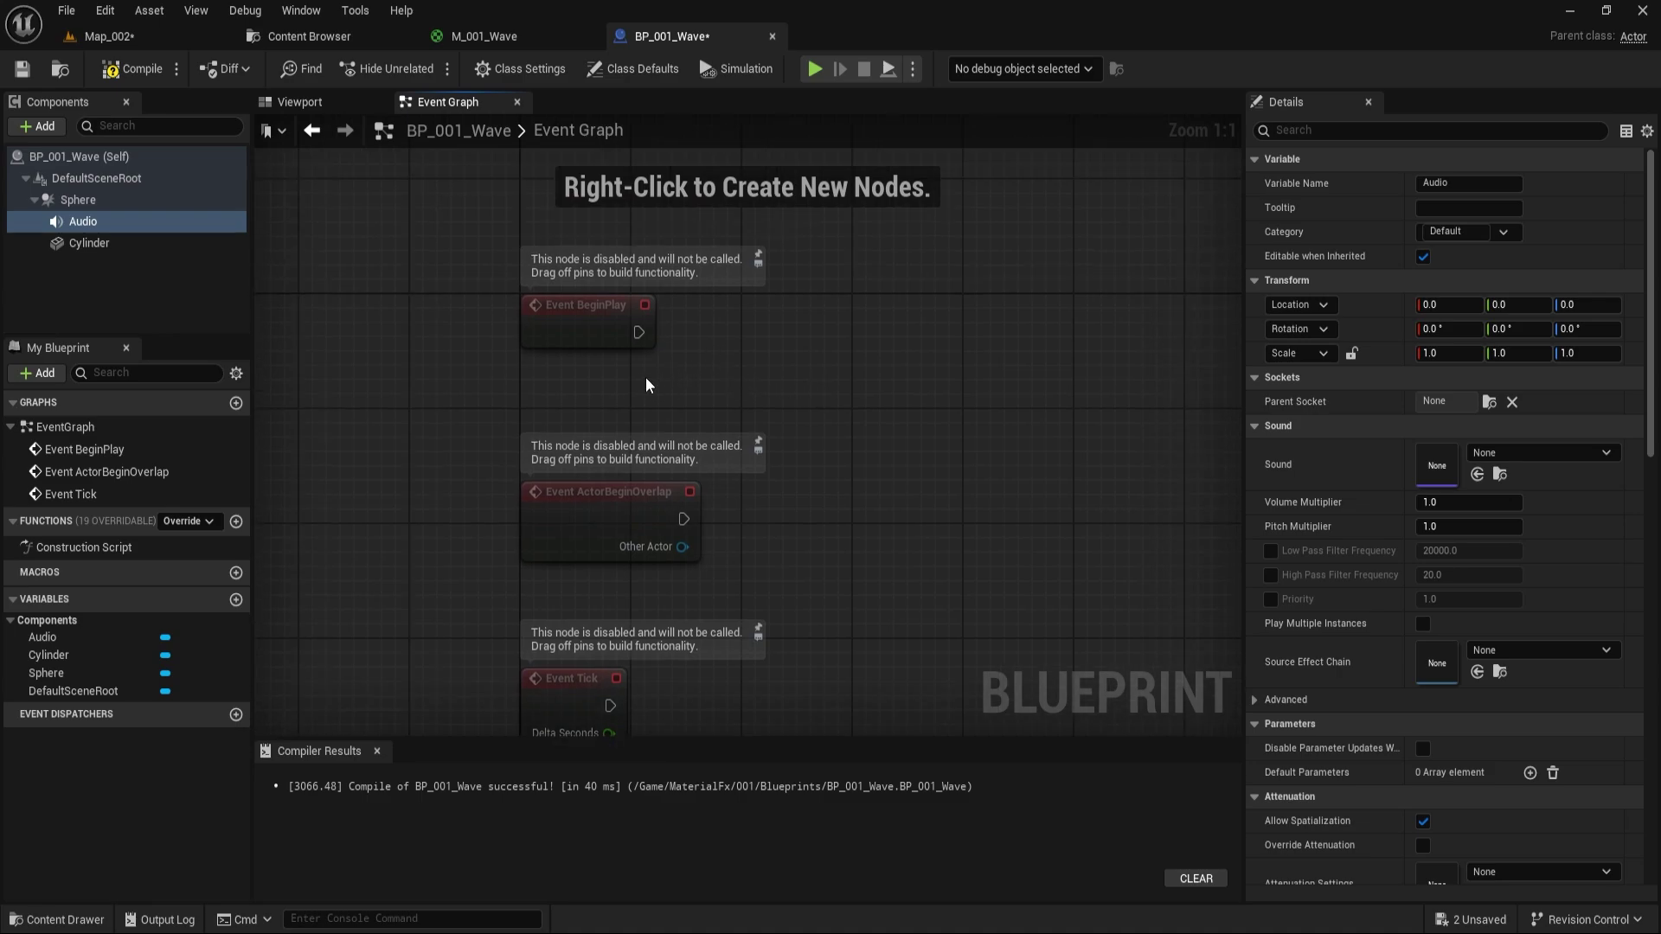
left_click_drag(638, 332, 703, 329)
type("delay")
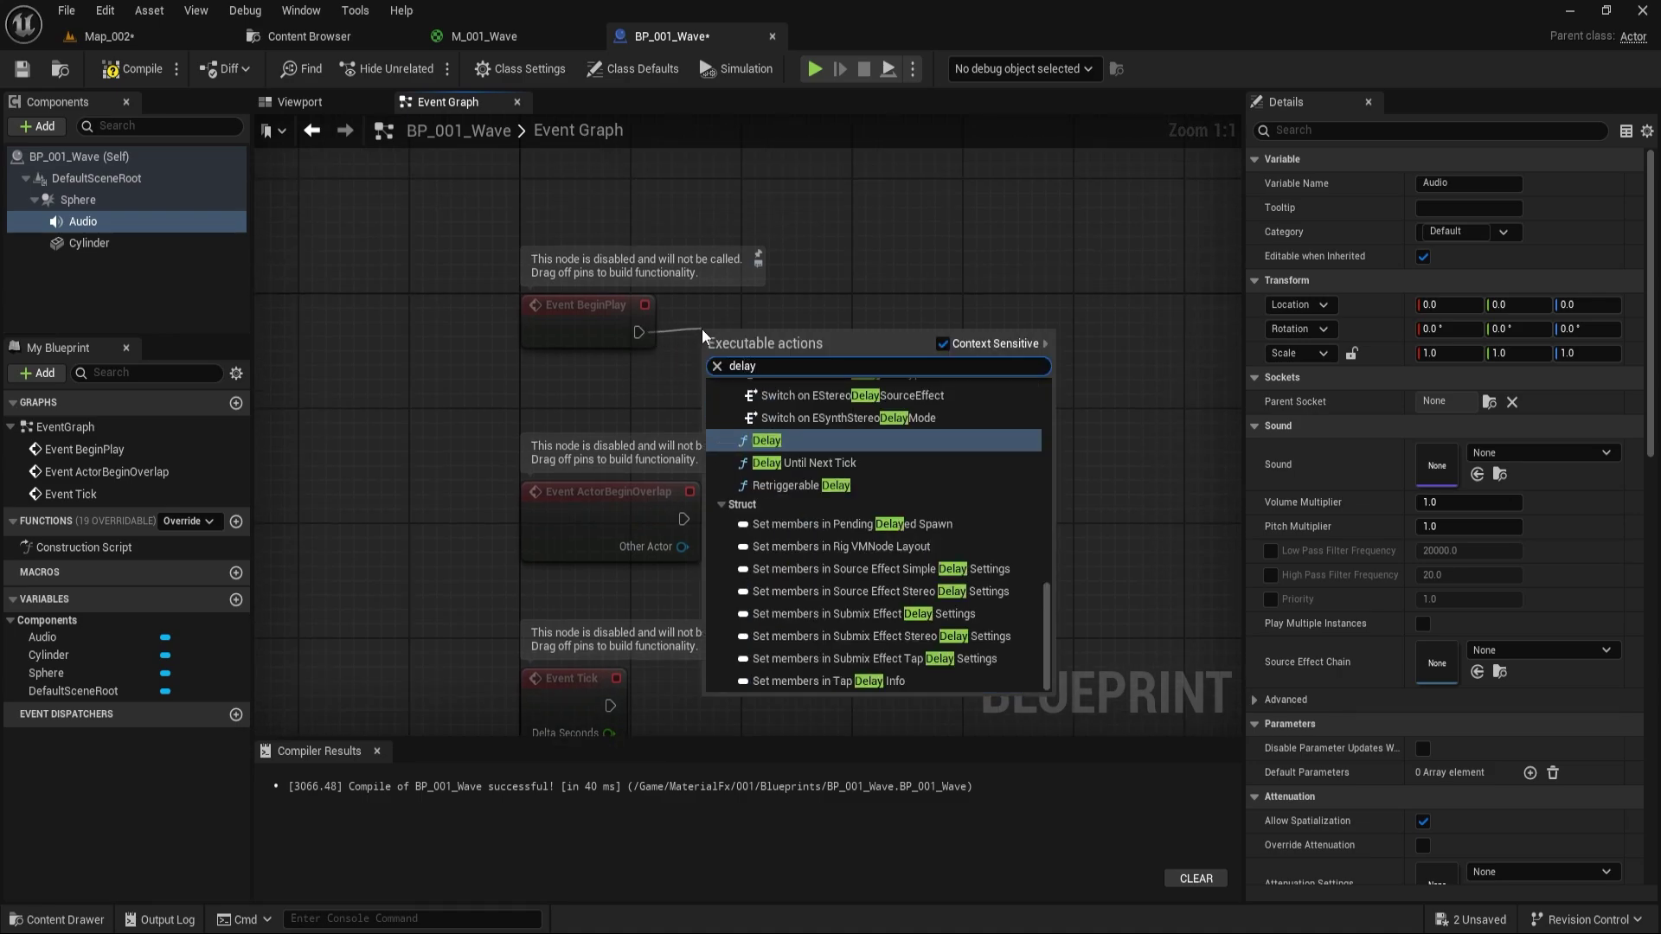
key("Return")
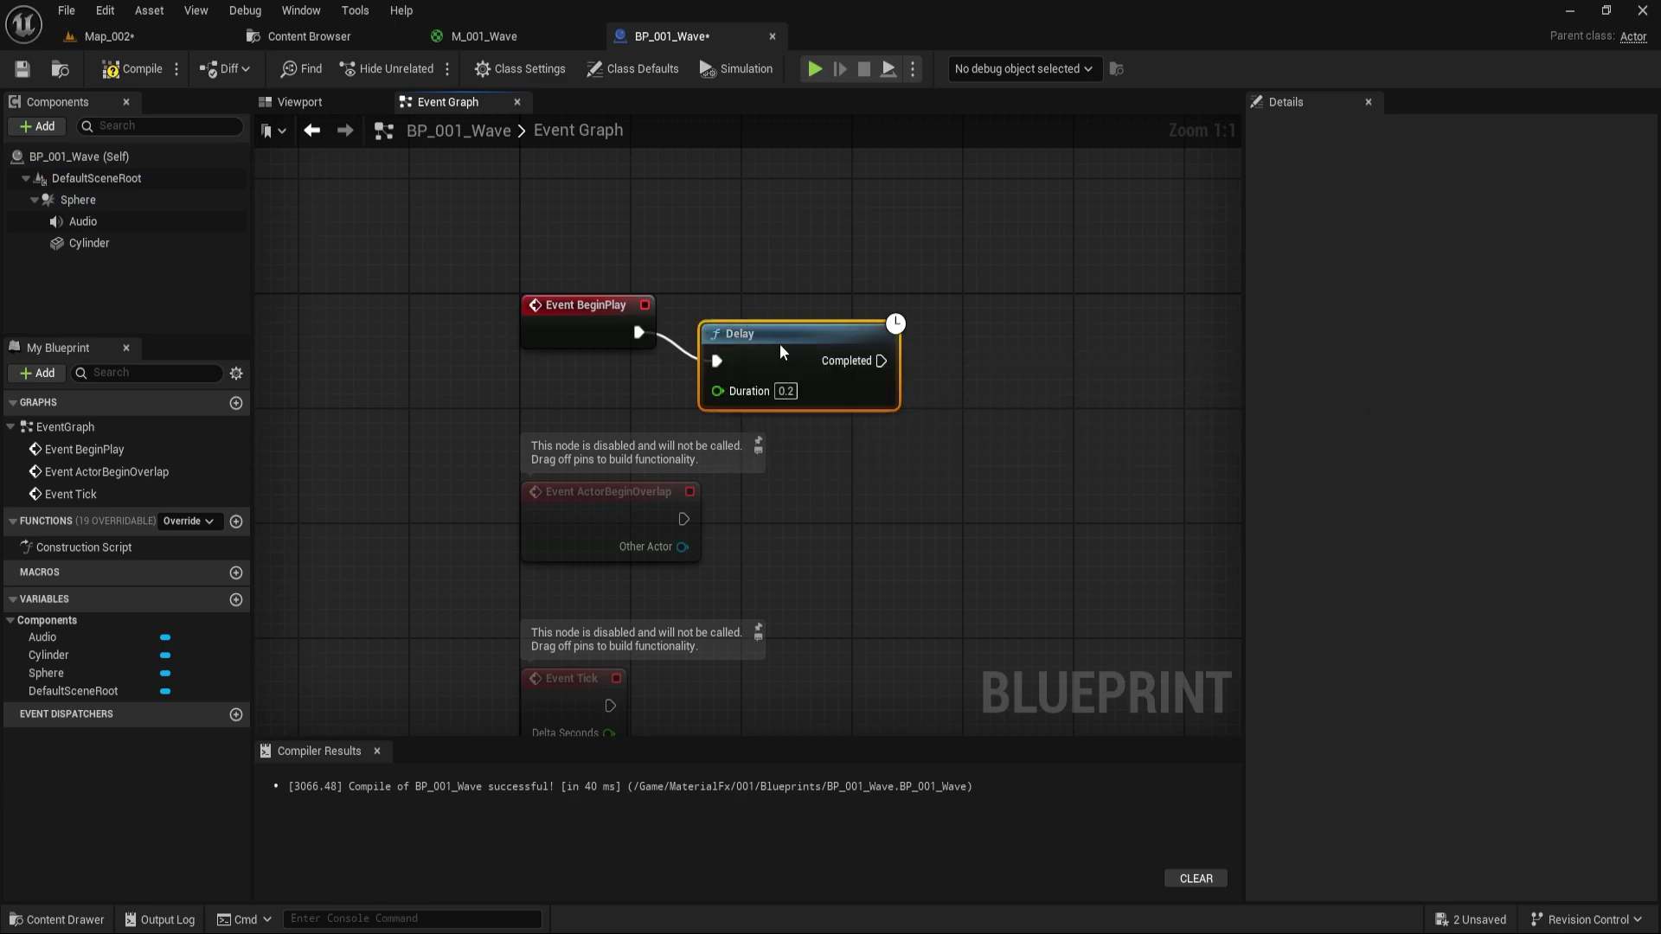
left_click_drag(781, 344, 777, 327)
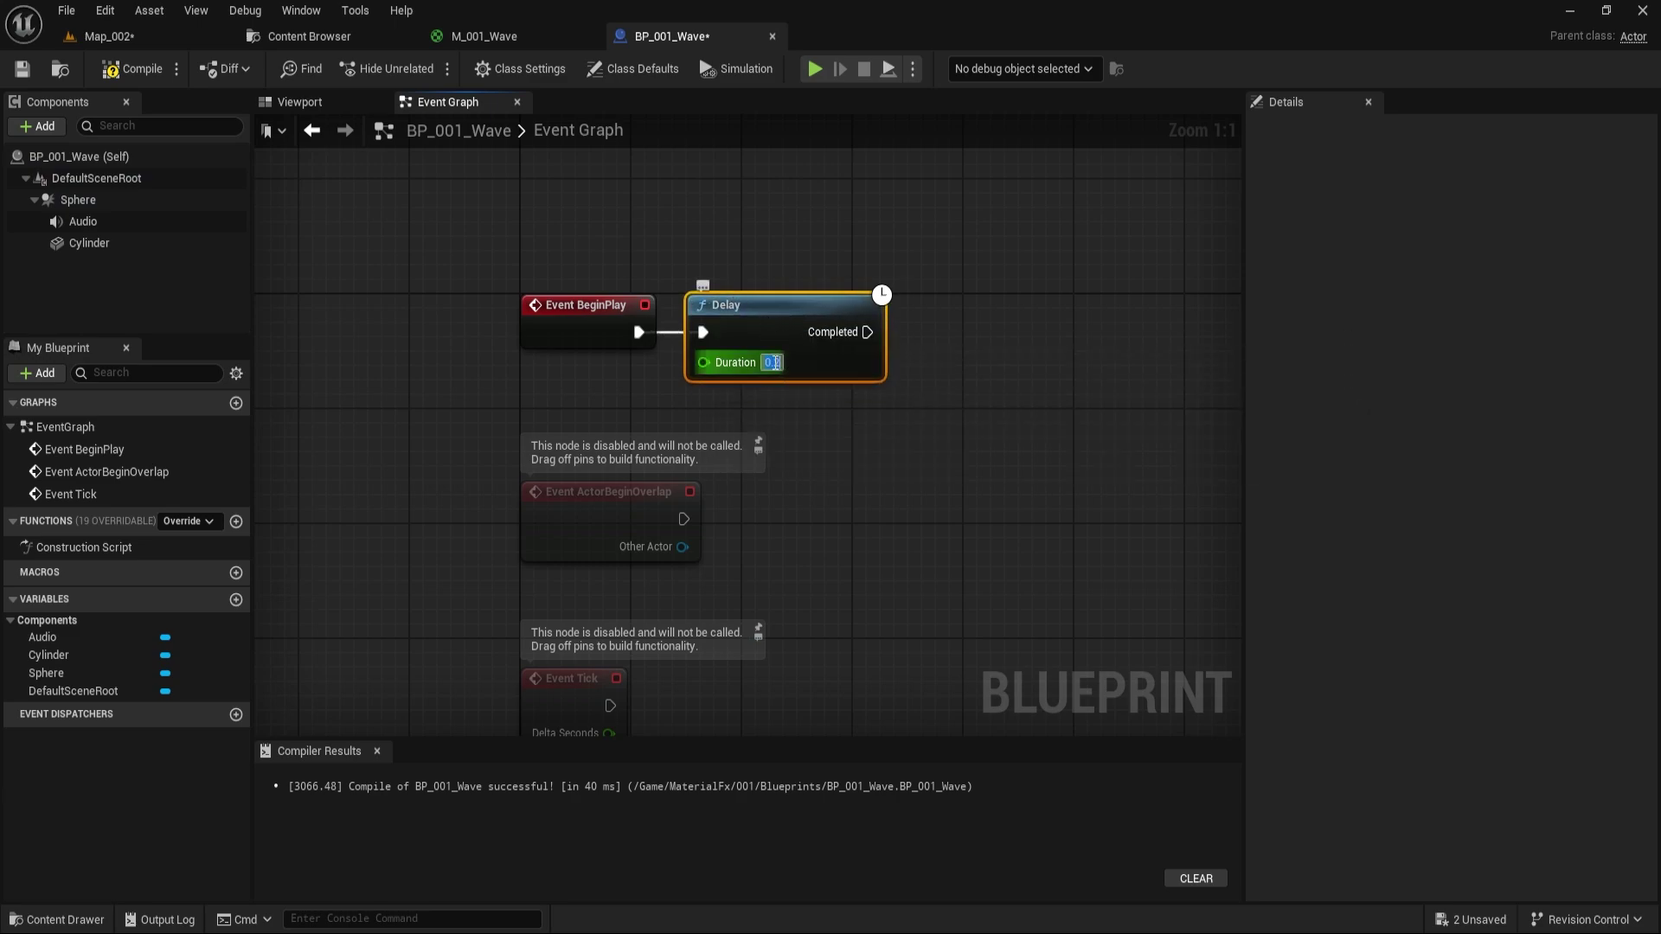
left_click(772, 363)
left_click(791, 408)
right_click_drag(866, 442, 707, 394)
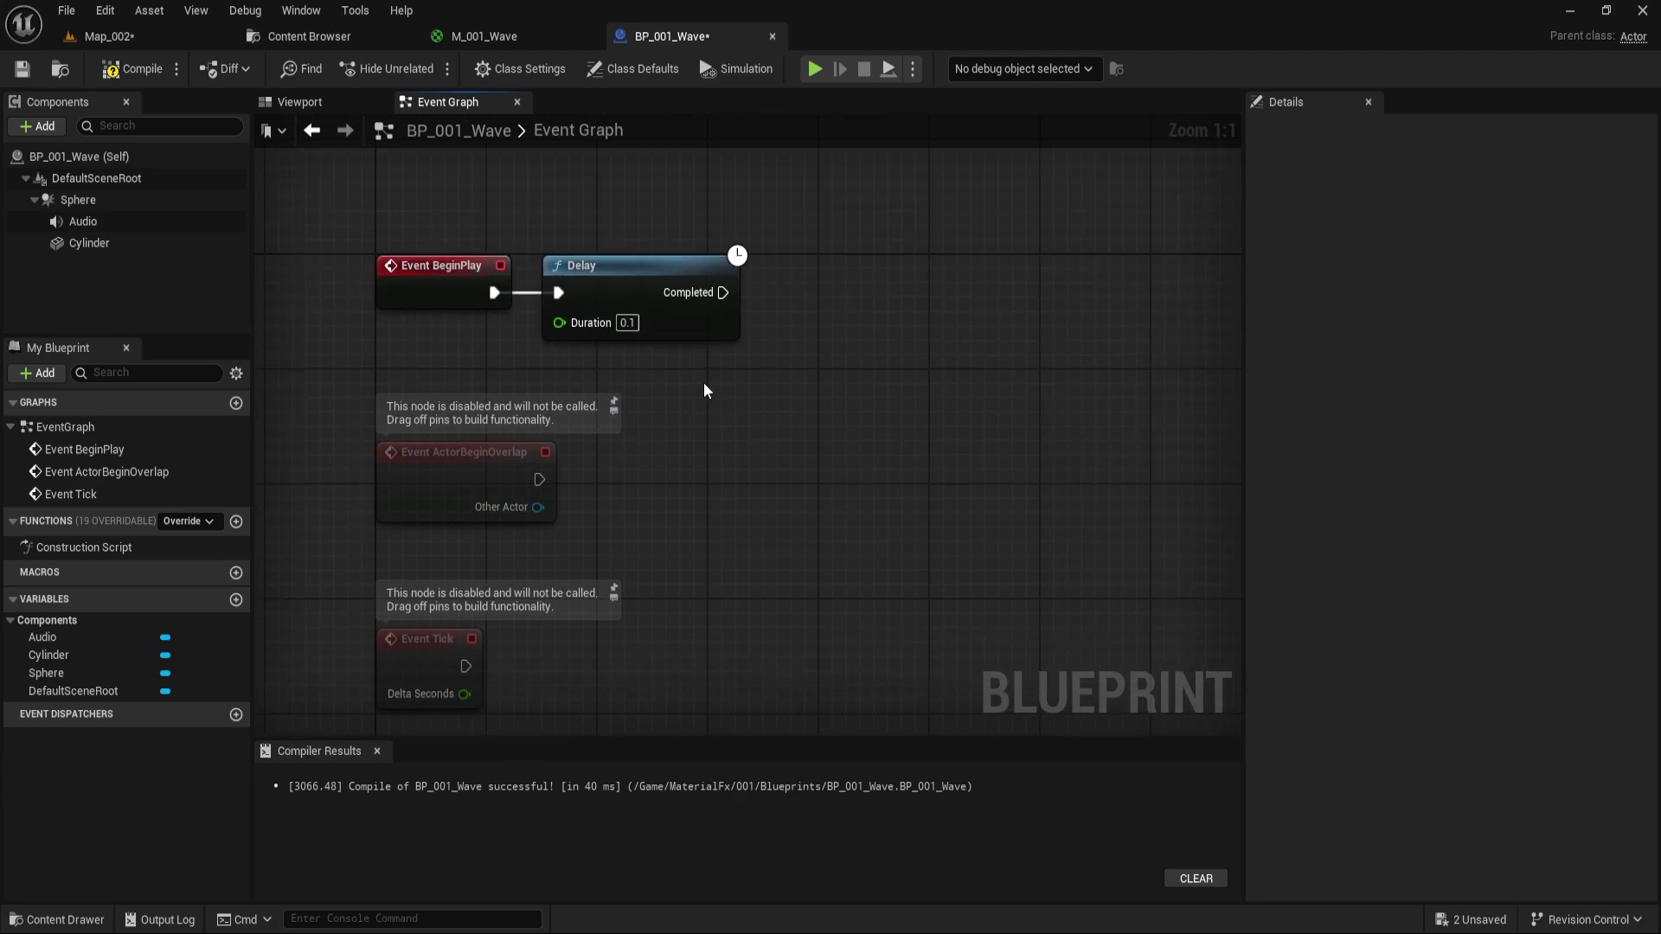